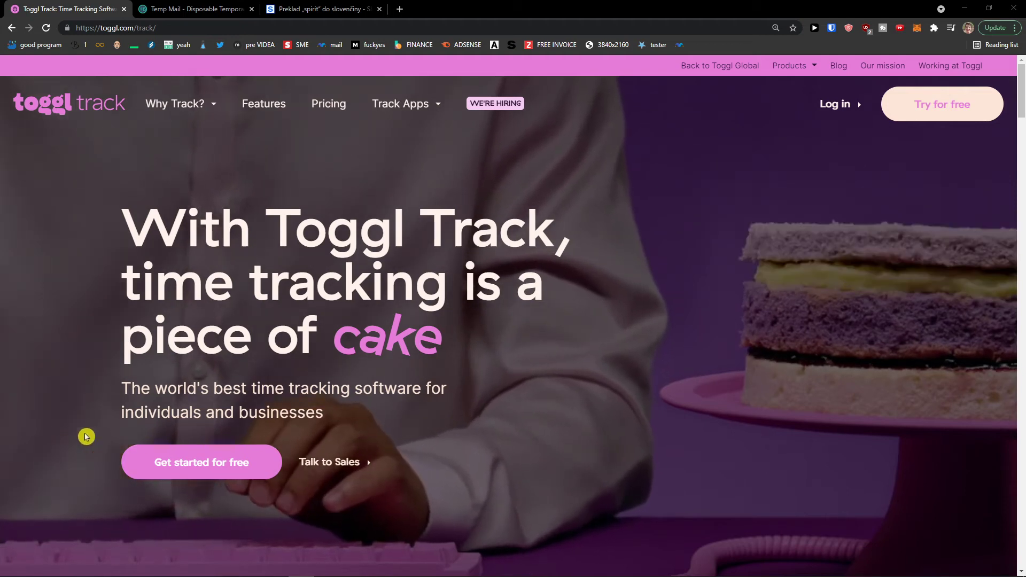
Go from the Toggl Track homepage to the free account sign-up page via 'Try for free'
{"action": "scroll", "coordinate": [53, 498], "scroll_direction": "down", "scroll_amount": 1}
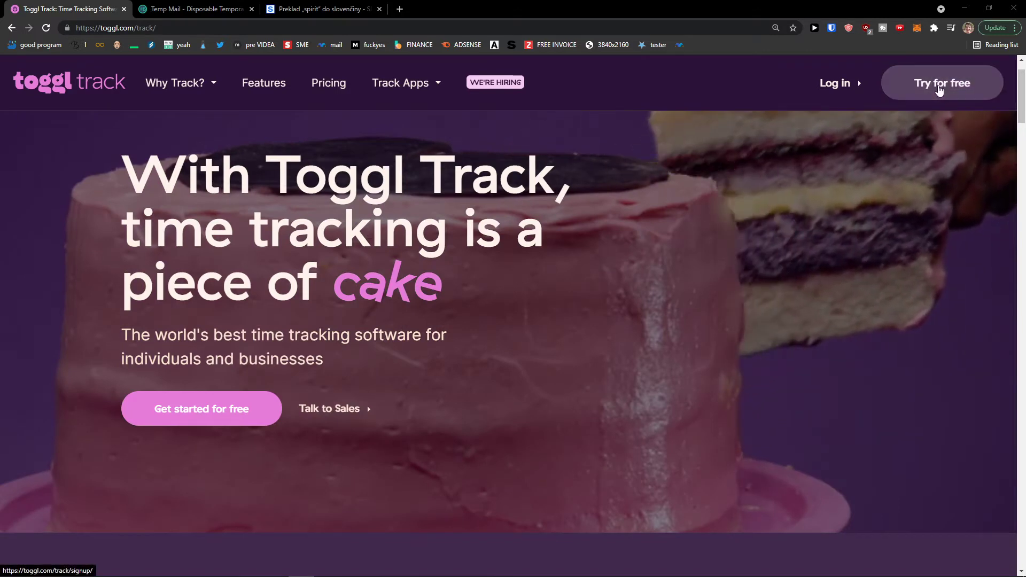
{"action": "left_click", "coordinate": [939, 90]}
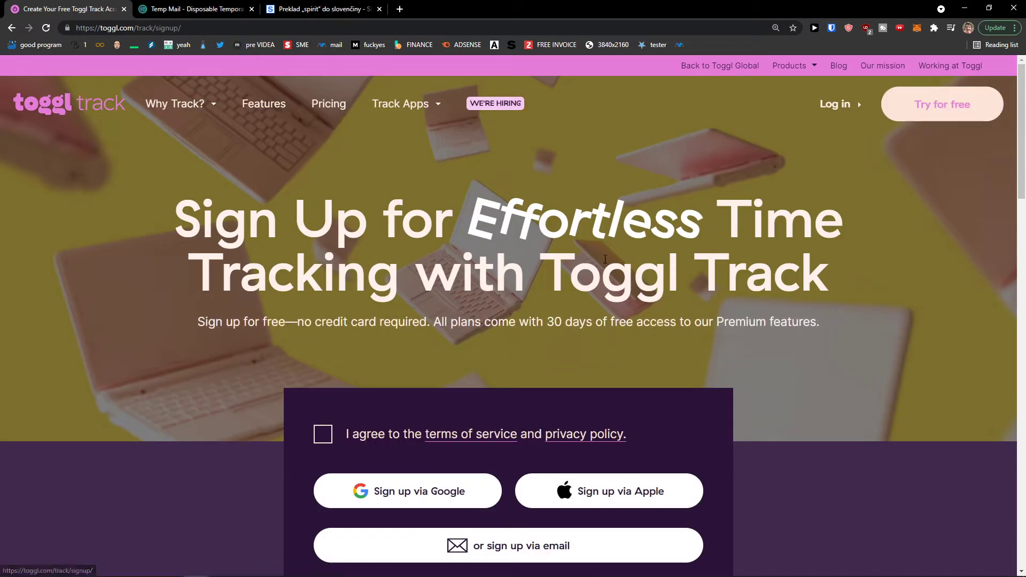
Choose e-mail sign-up and agree to the terms of service and privacy policy
{"action": "scroll", "coordinate": [374, 344], "scroll_direction": "down", "scroll_amount": 2}
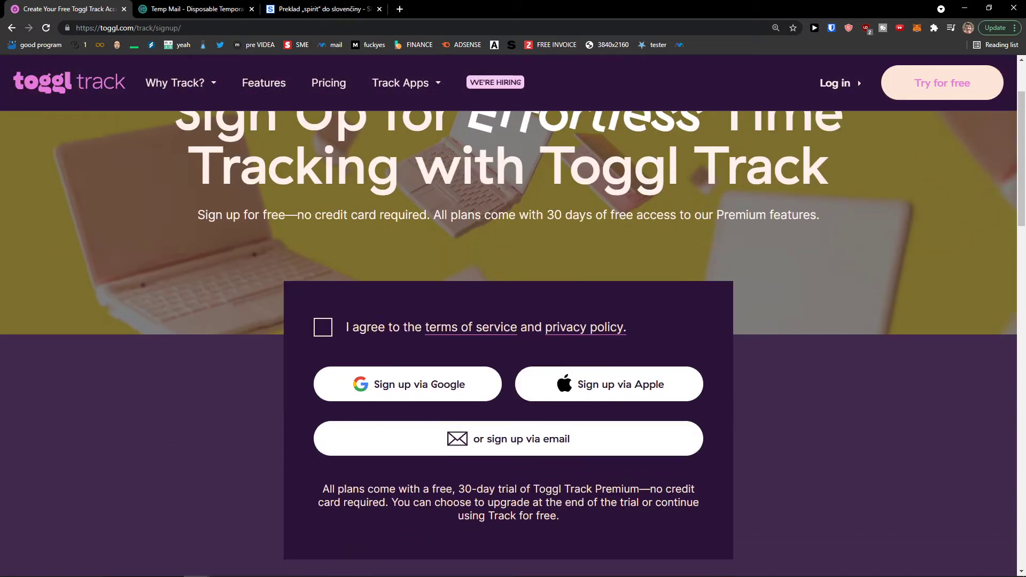
{"action": "scroll", "coordinate": [356, 303], "scroll_direction": "down", "scroll_amount": 1}
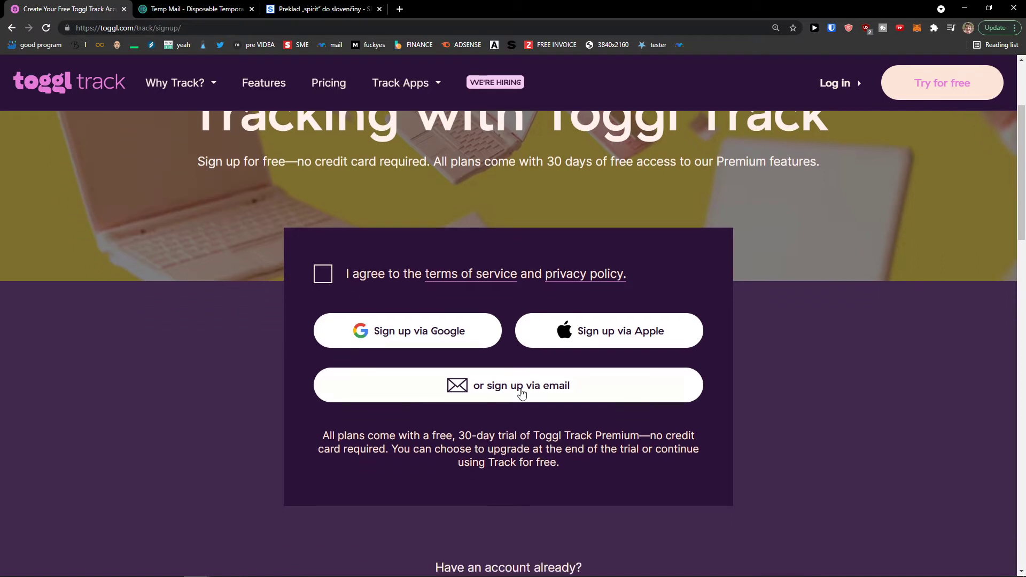
{"action": "left_click", "coordinate": [488, 390]}
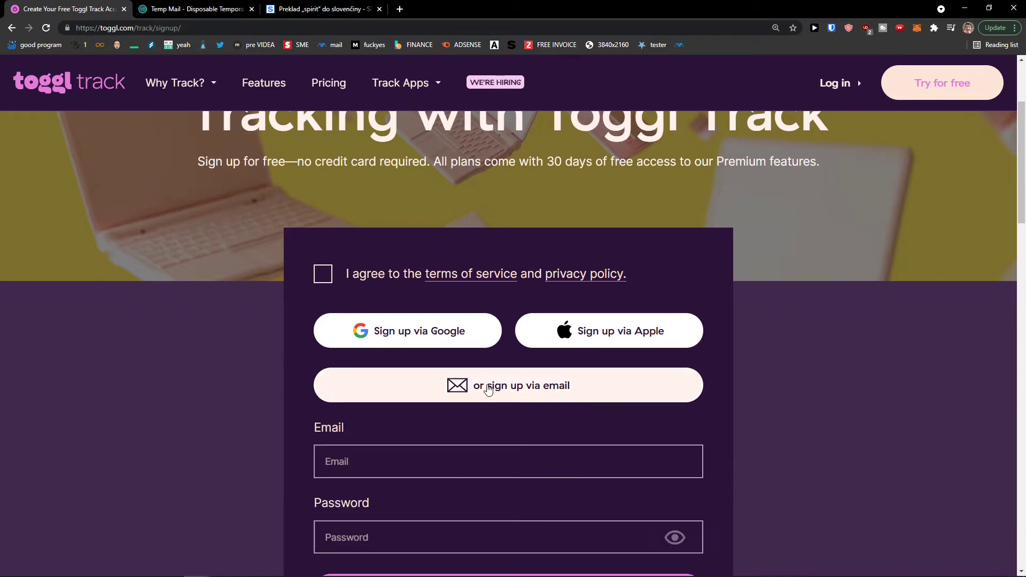
{"action": "scroll", "coordinate": [177, 390], "scroll_direction": "down", "scroll_amount": 1}
{"action": "left_click", "coordinate": [323, 224]}
Paste the sign-up e-mail, enter an account password, and submit the sign-up
{"action": "scroll", "coordinate": [266, 332], "scroll_direction": "down", "scroll_amount": 1}
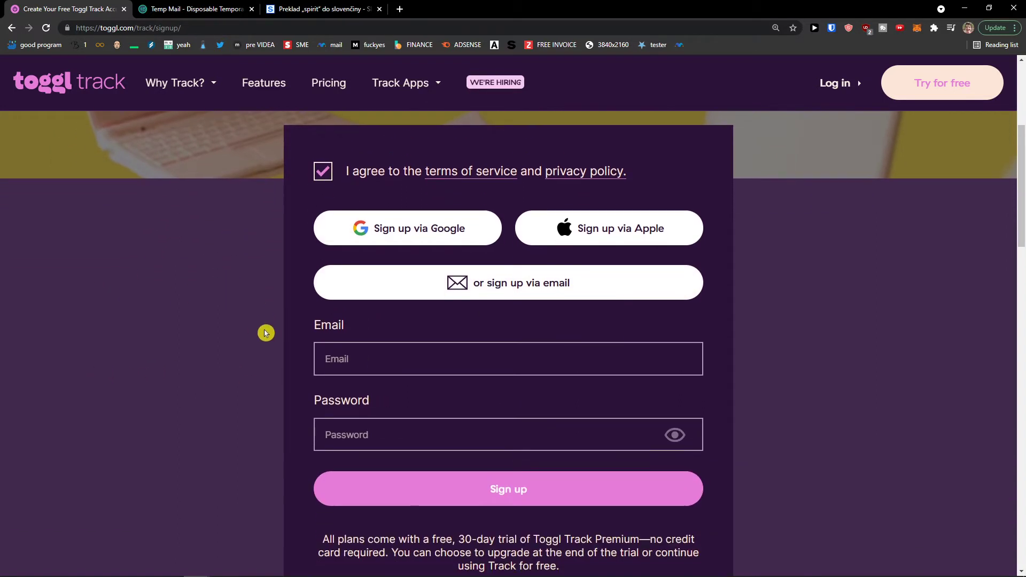
{"action": "left_click", "coordinate": [372, 350]}
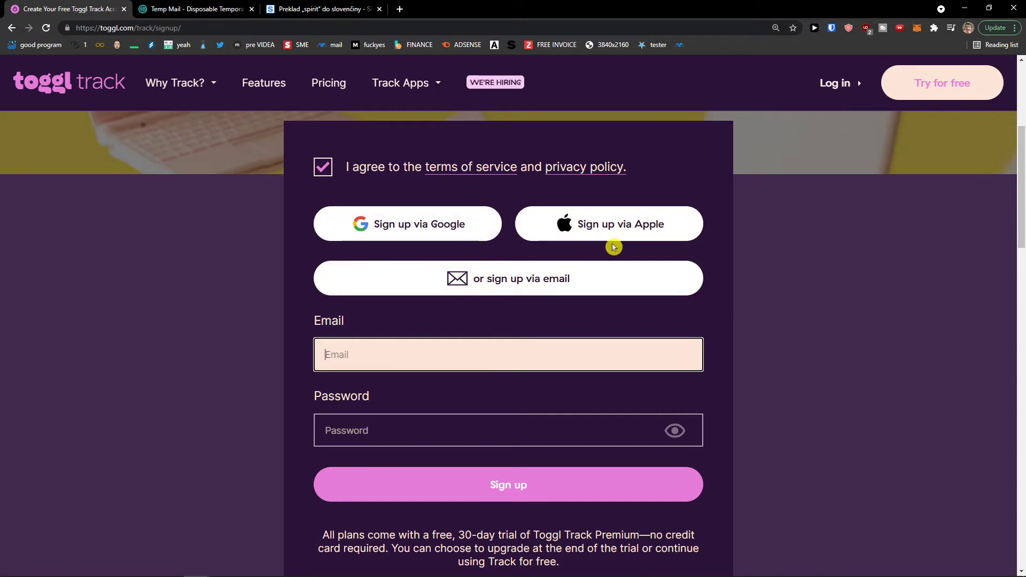
{"action": "key", "text": "ctrl+v"}
{"action": "left_click", "coordinate": [466, 433]}
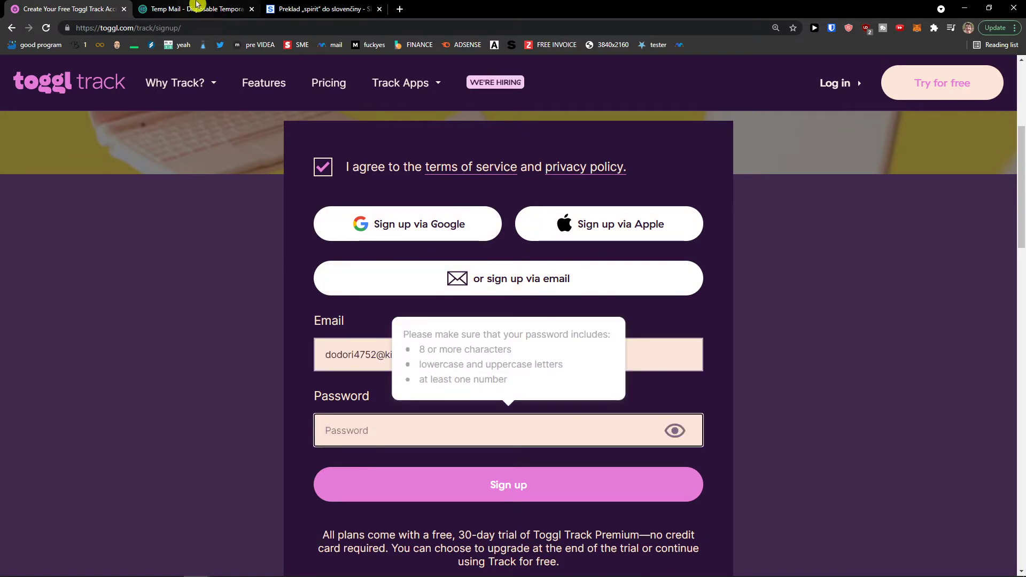
{"action": "left_click", "coordinate": [595, 483]}
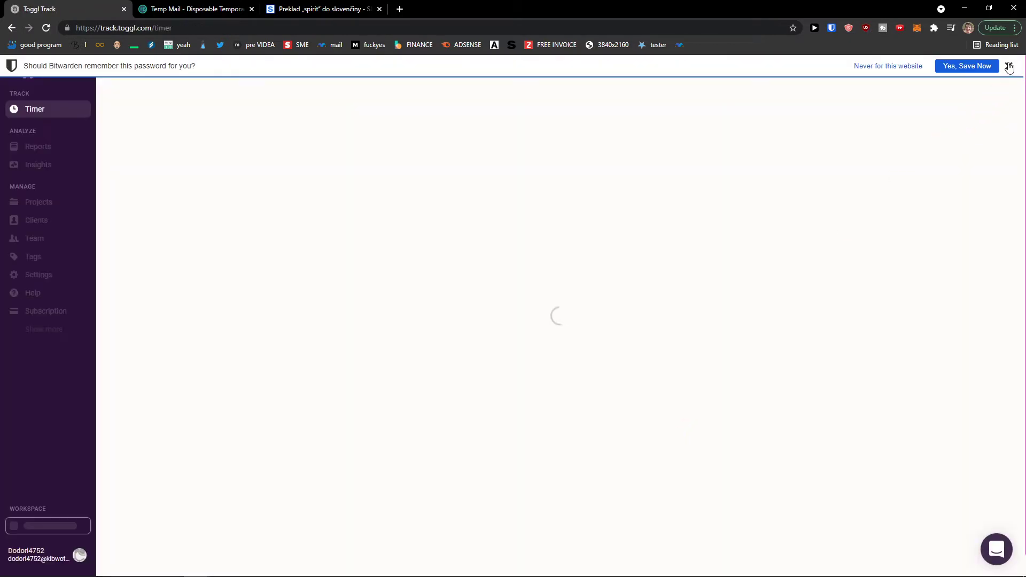
Dismiss the password-save bar, skip the onboarding tour with 'I'll explore on my own', and adjust browser zoom
{"action": "left_click", "coordinate": [1010, 66]}
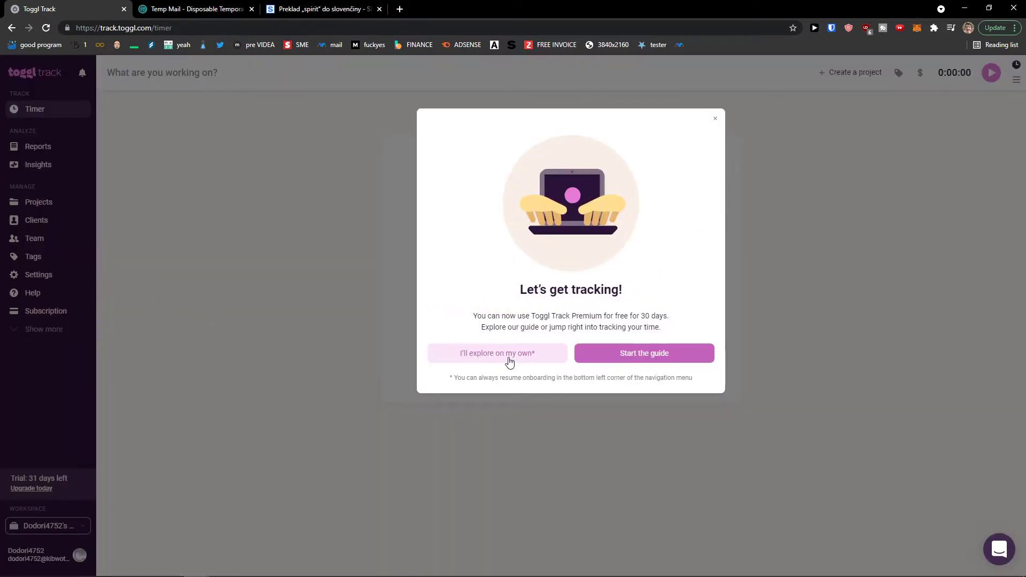
{"action": "left_click", "coordinate": [514, 360]}
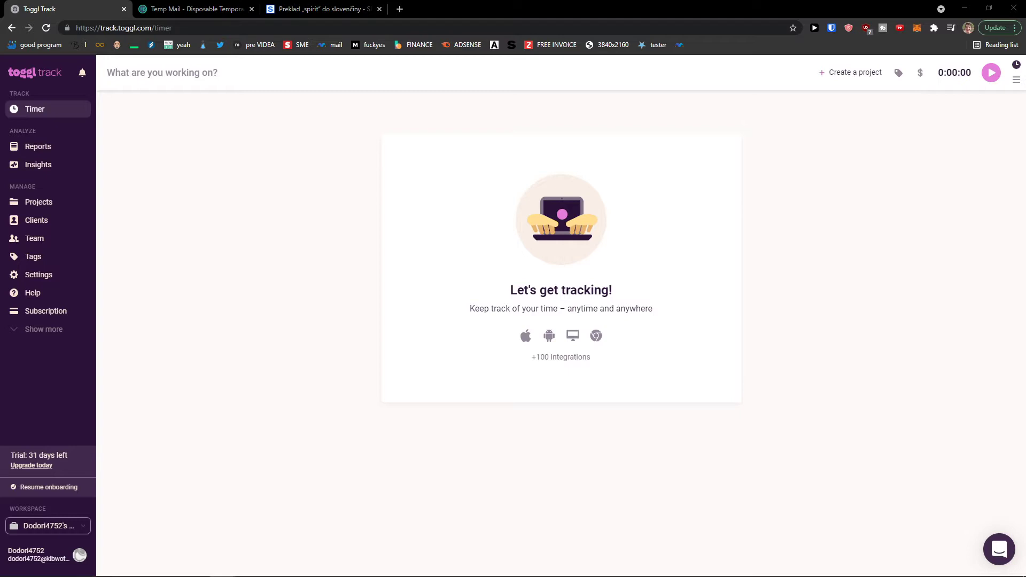
{"action": "key", "text": "ctrl+plus"}
{"action": "key", "text": "ctrl+plus"}
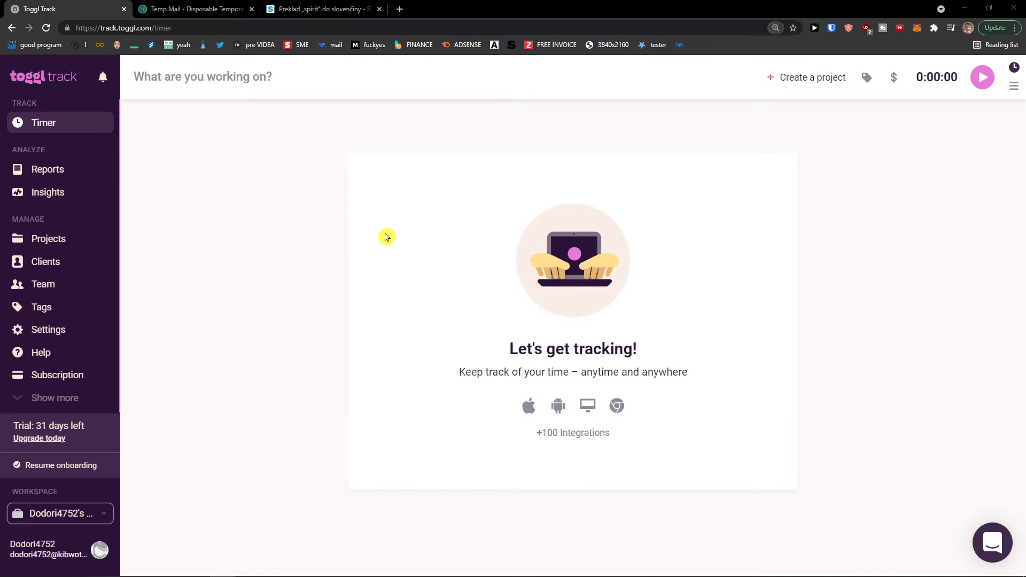
{"action": "key", "text": "ctrl+minus"}
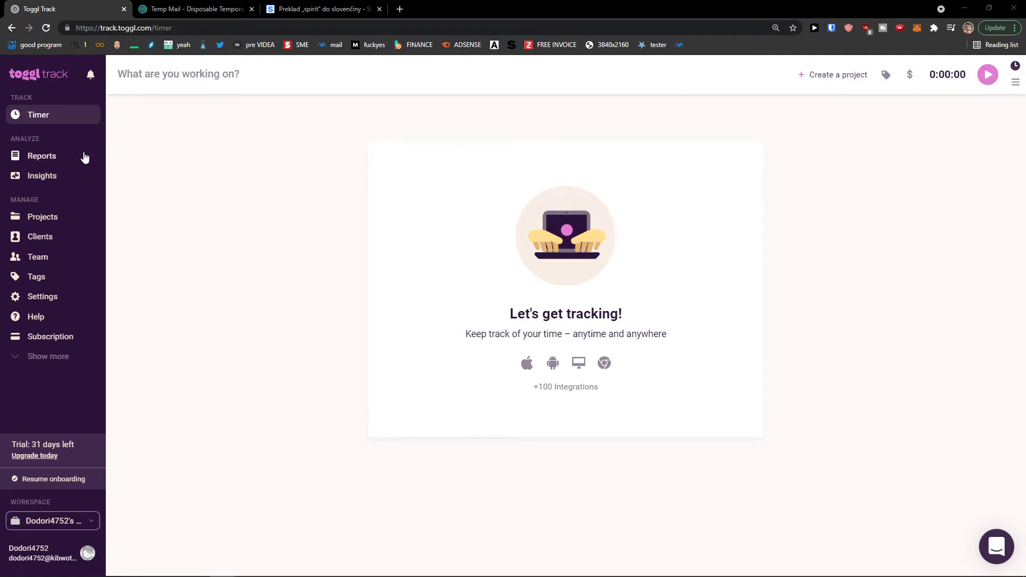
Visit the Reports, Insights, Projects, Clients, Team and Tags pages, ending at workspace Settings
{"action": "left_click", "coordinate": [60, 162]}
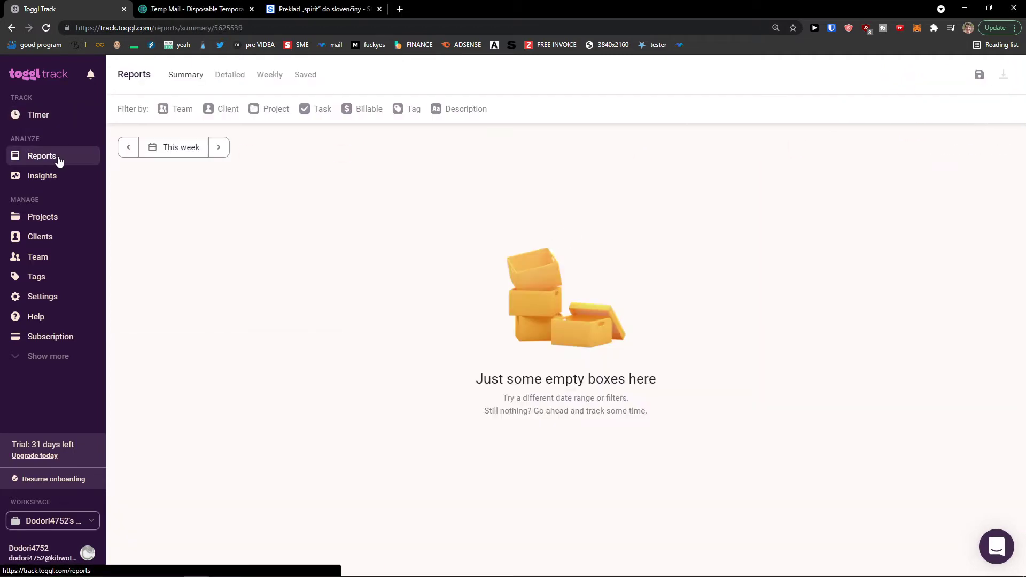
{"action": "left_click", "coordinate": [66, 182]}
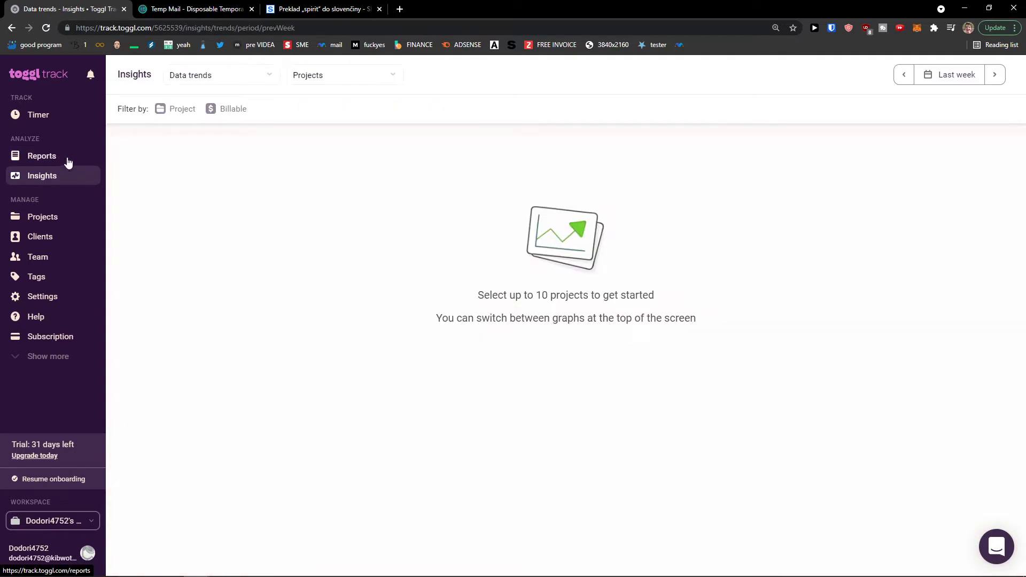
{"action": "left_click", "coordinate": [60, 221]}
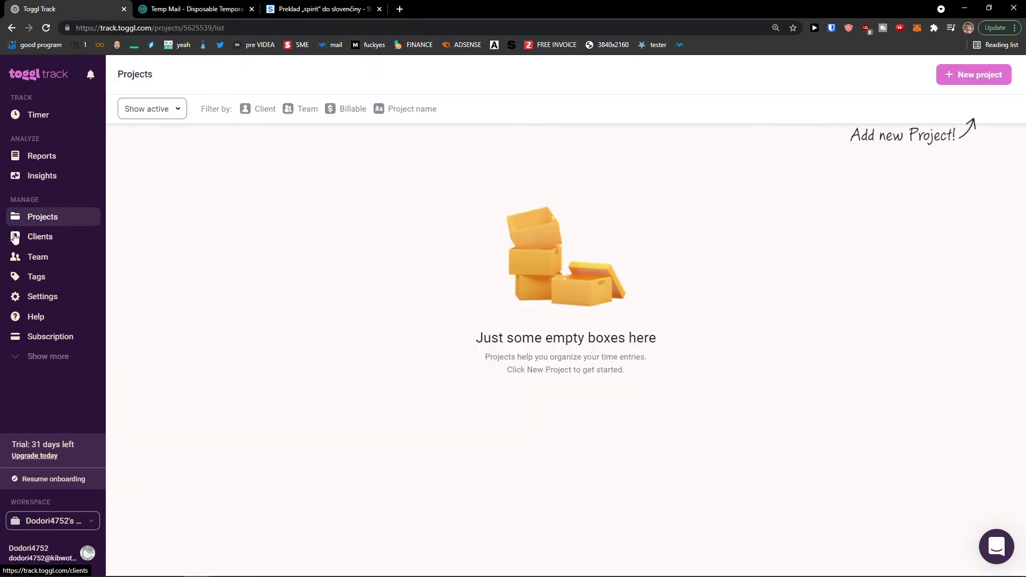
{"action": "left_click", "coordinate": [40, 242]}
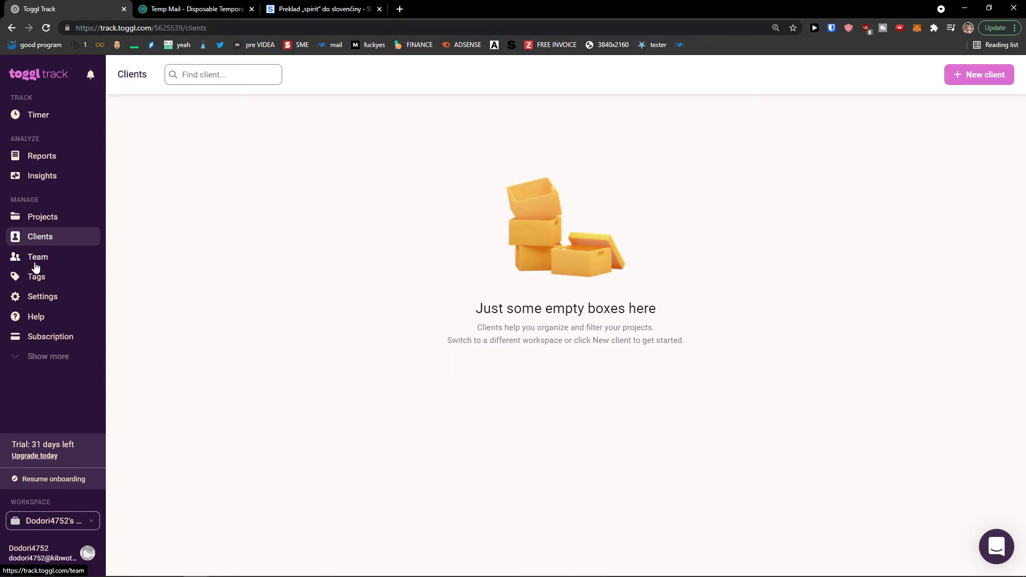
{"action": "left_click", "coordinate": [35, 262]}
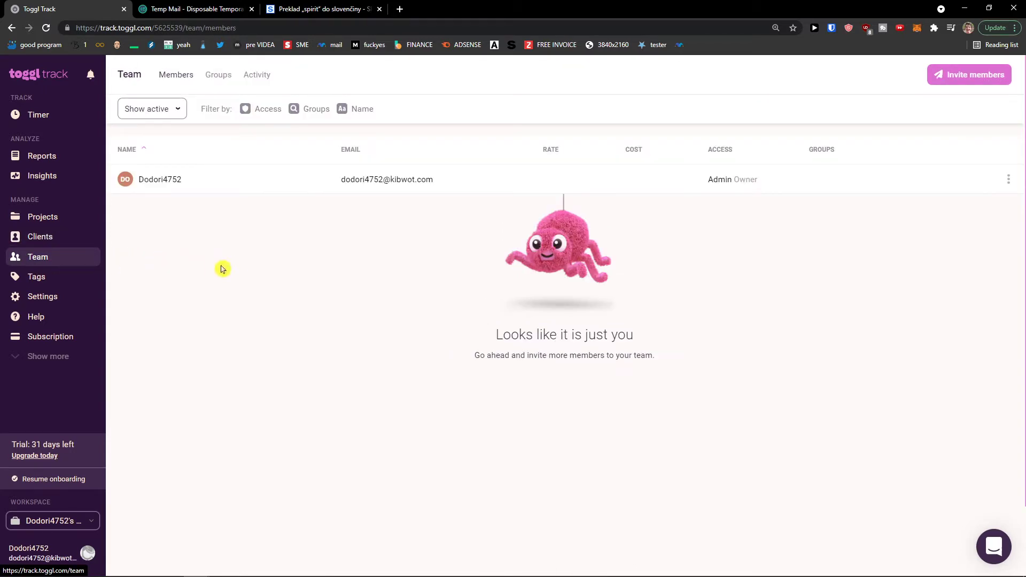
{"action": "left_click", "coordinate": [62, 283]}
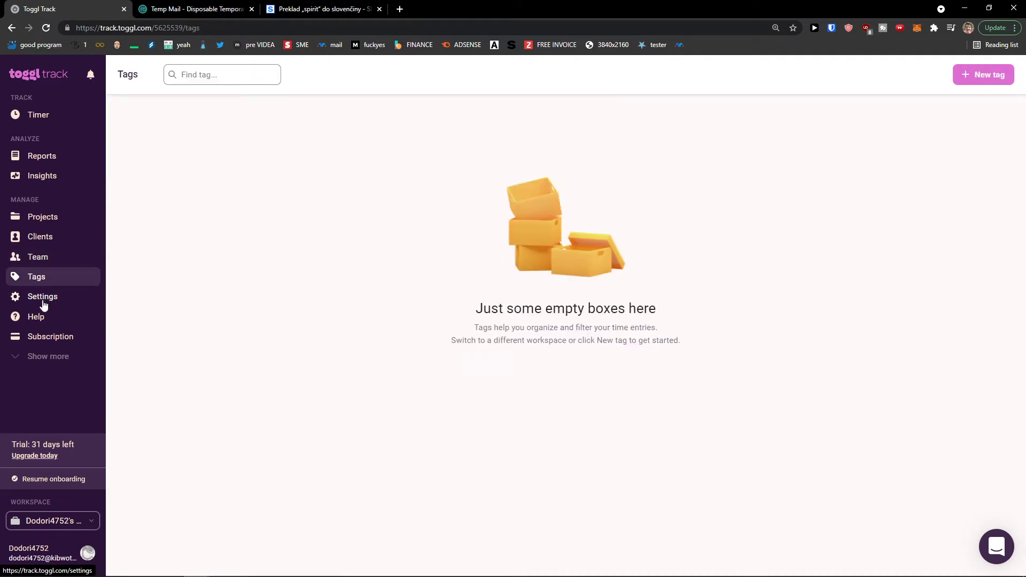
{"action": "left_click", "coordinate": [44, 303]}
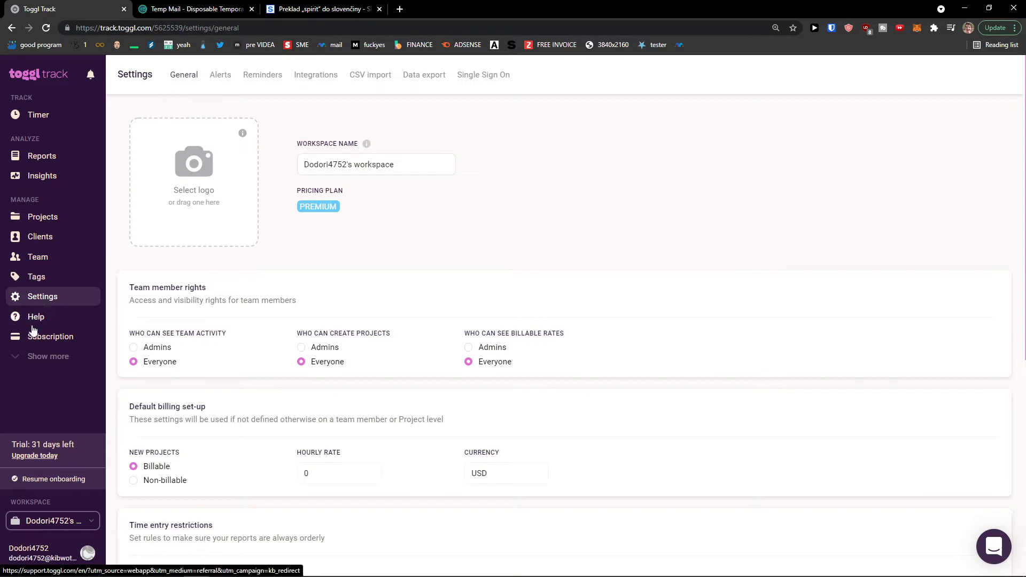
{"action": "left_click", "coordinate": [39, 356]}
{"action": "scroll", "coordinate": [76, 367], "scroll_direction": "down", "scroll_amount": 1}
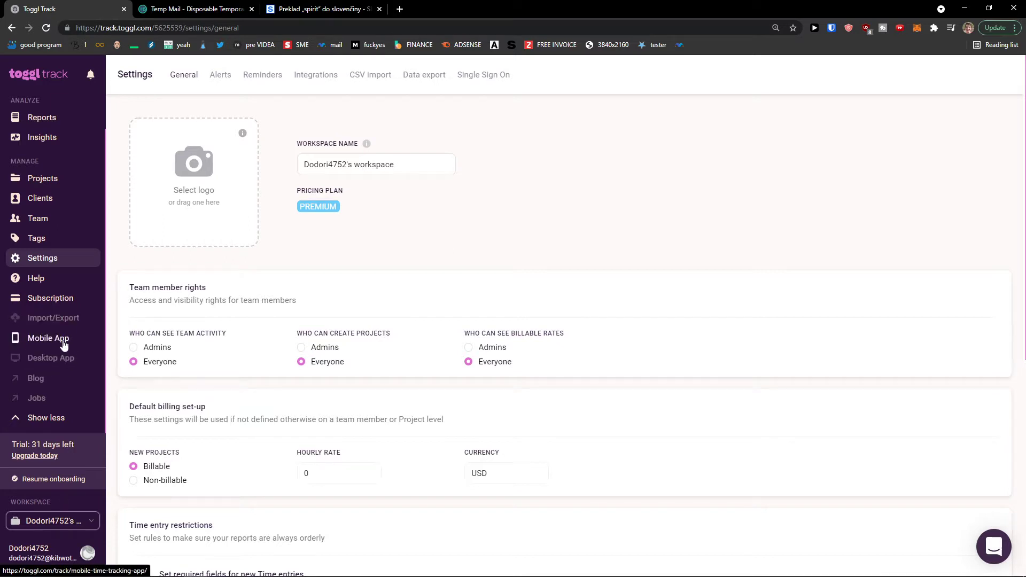
{"action": "scroll", "coordinate": [64, 338], "scroll_direction": "up", "scroll_amount": 1}
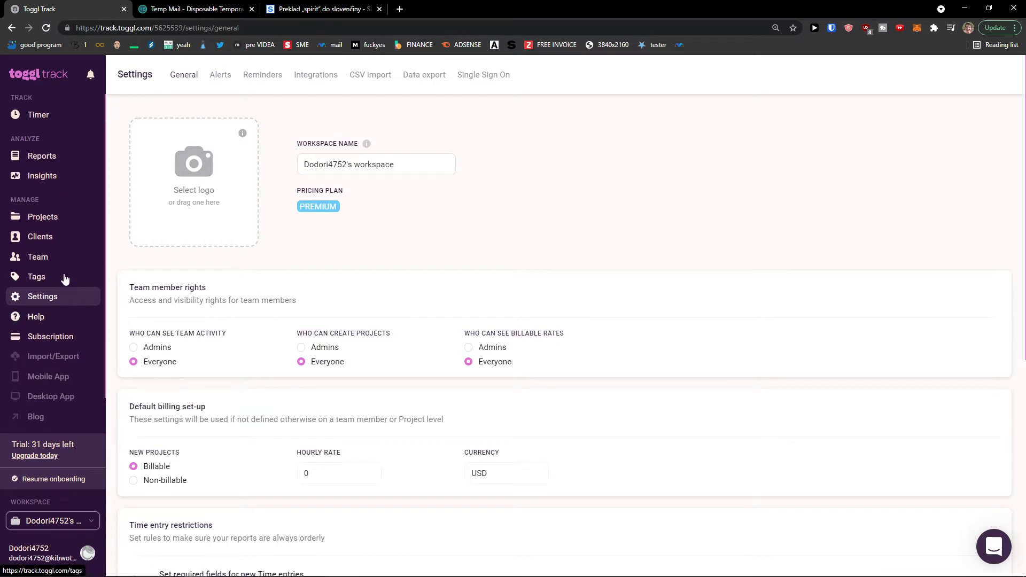
{"action": "mouse_move", "coordinate": [292, 575]}
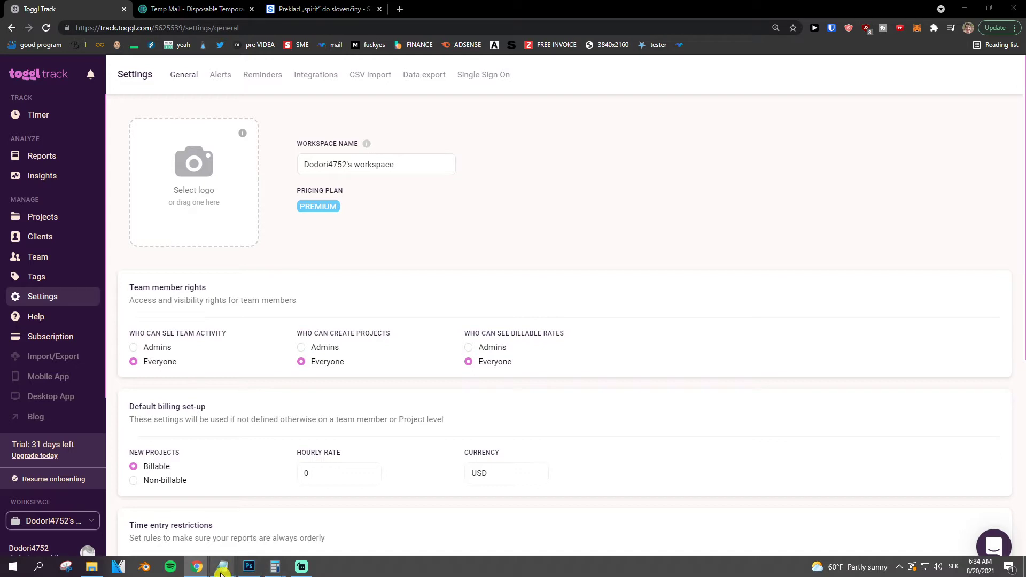
{"action": "left_click", "coordinate": [316, 535]}
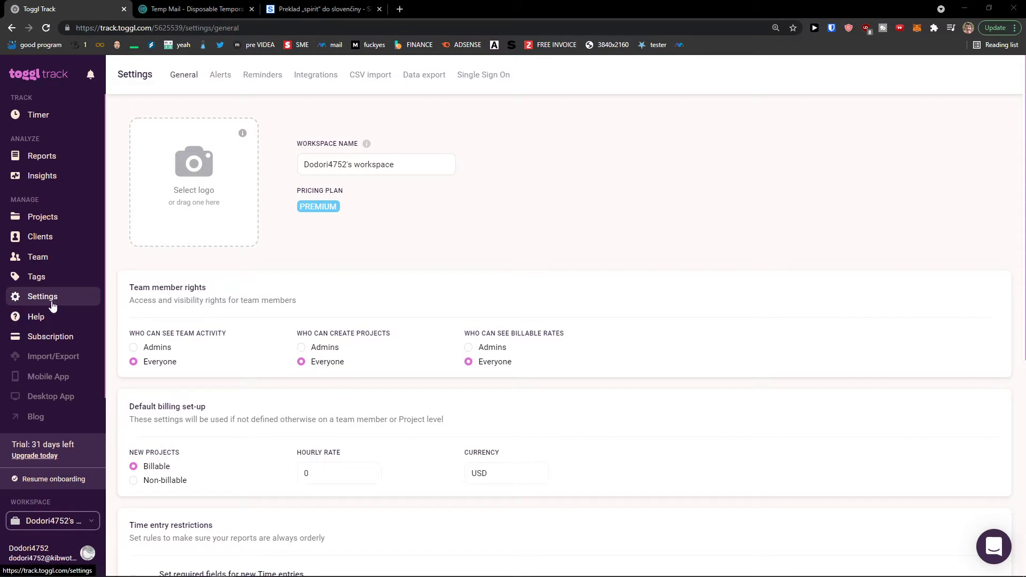
{"action": "key", "text": "ctrl+plus"}
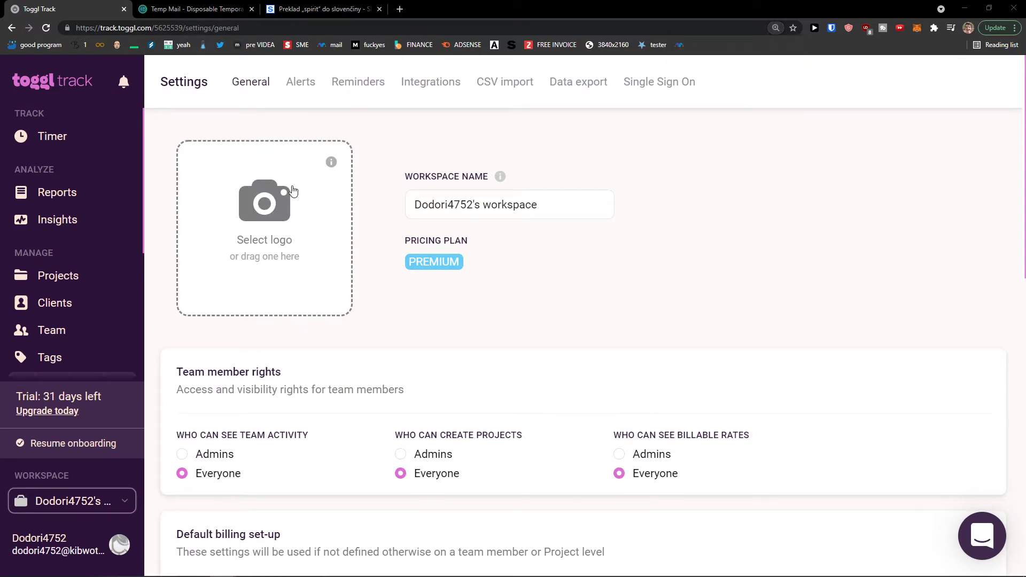
{"action": "left_click_drag", "start_coordinate": [422, 205], "coordinate": [540, 209]}
{"action": "left_click", "coordinate": [565, 210]}
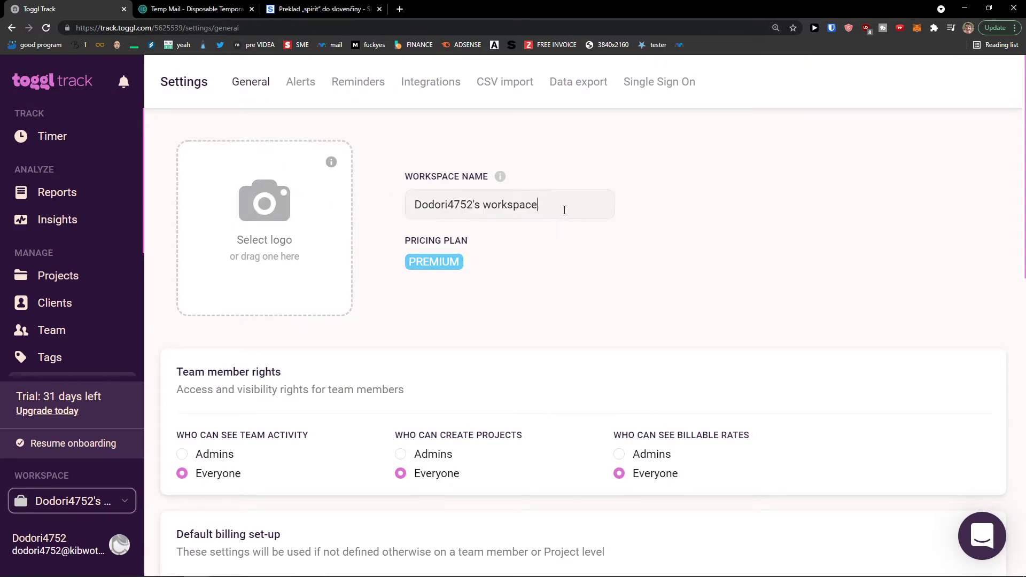
{"action": "scroll", "coordinate": [513, 251], "scroll_direction": "down", "scroll_amount": 1}
{"action": "scroll", "coordinate": [509, 252], "scroll_direction": "up", "scroll_amount": 1}
{"action": "scroll", "coordinate": [504, 257], "scroll_direction": "down", "scroll_amount": 2}
{"action": "scroll", "coordinate": [478, 255], "scroll_direction": "down", "scroll_amount": 1}
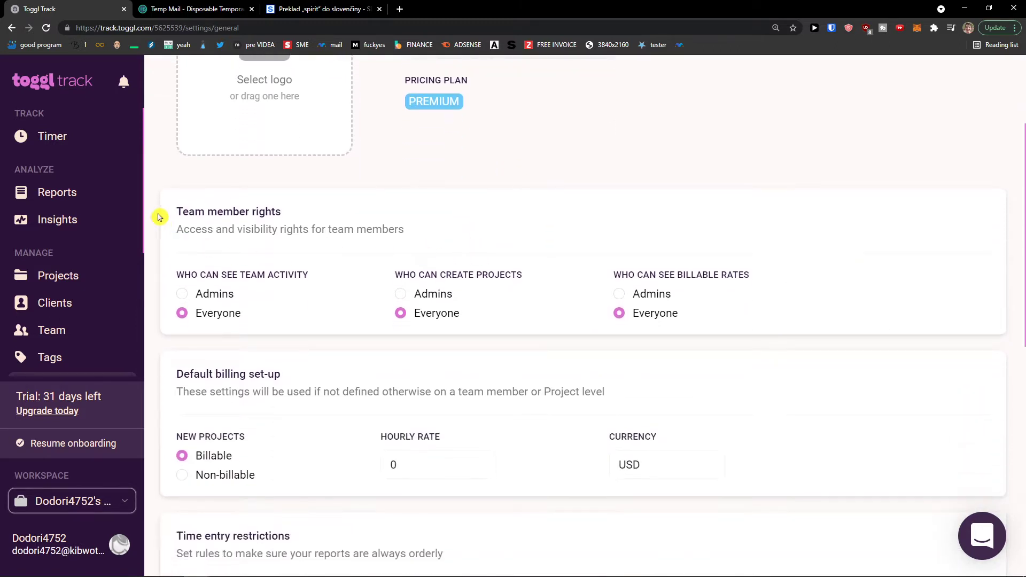
{"action": "left_click_drag", "start_coordinate": [176, 229], "coordinate": [420, 246]}
{"action": "left_click_drag", "start_coordinate": [168, 291], "coordinate": [292, 280]}
{"action": "left_click", "coordinate": [457, 276]}
{"action": "scroll", "coordinate": [417, 287], "scroll_direction": "down", "scroll_amount": 2}
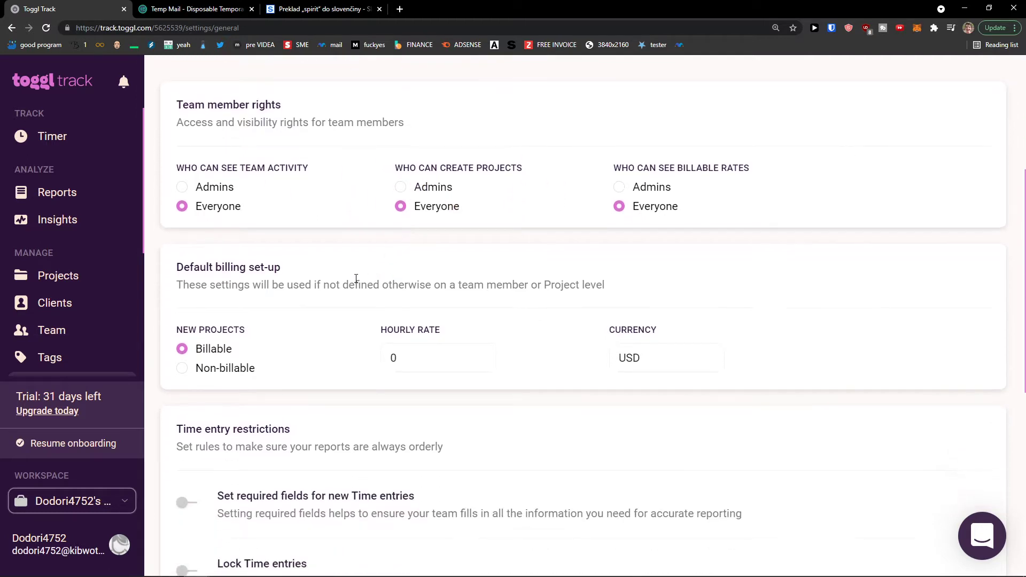
{"action": "scroll", "coordinate": [263, 298], "scroll_direction": "down", "scroll_amount": 1}
{"action": "scroll", "coordinate": [262, 298], "scroll_direction": "up", "scroll_amount": 1}
{"action": "scroll", "coordinate": [221, 241], "scroll_direction": "down", "scroll_amount": 1}
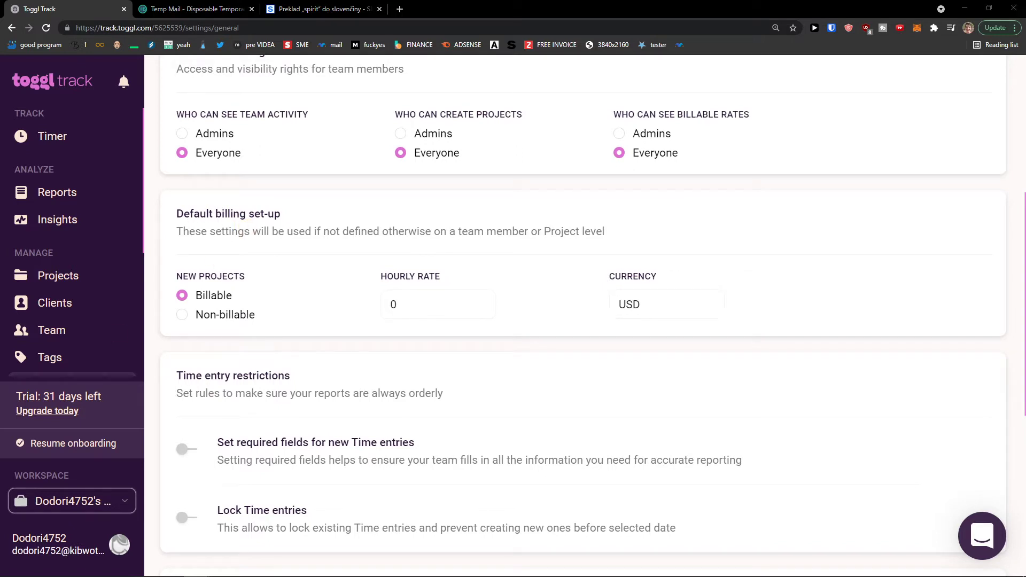
{"action": "left_click", "coordinate": [208, 305]}
Set the default hourly rate to 50 USD and confirm 'Yes, change rate' in the Change Rate? dialog
{"action": "left_click_drag", "start_coordinate": [468, 308], "coordinate": [369, 309]}
{"action": "left_click_drag", "start_coordinate": [443, 309], "coordinate": [338, 306]}
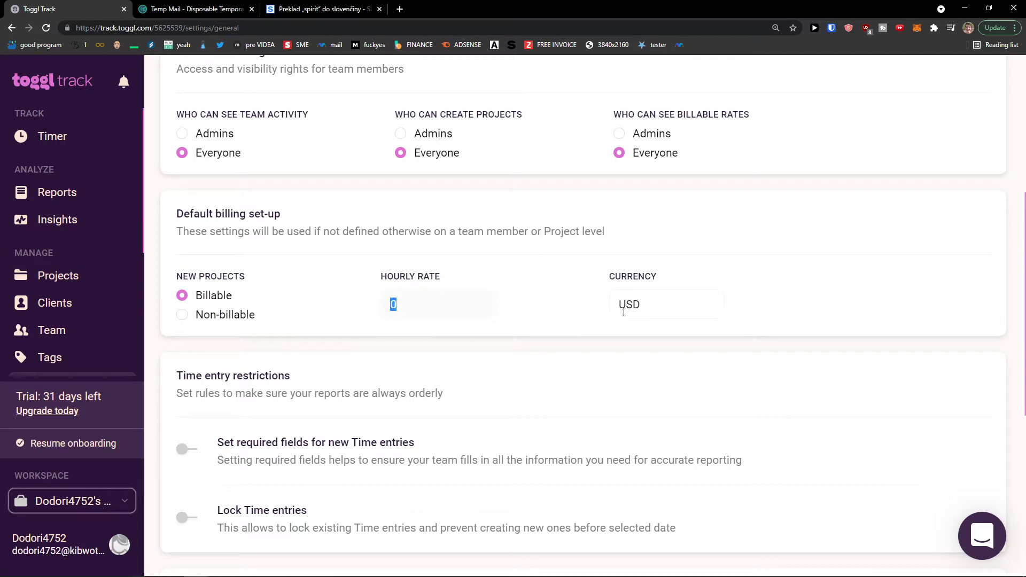
{"action": "left_click_drag", "start_coordinate": [669, 304], "coordinate": [589, 307]}
{"action": "double_click", "coordinate": [433, 311]}
{"action": "left_click", "coordinate": [488, 330]}
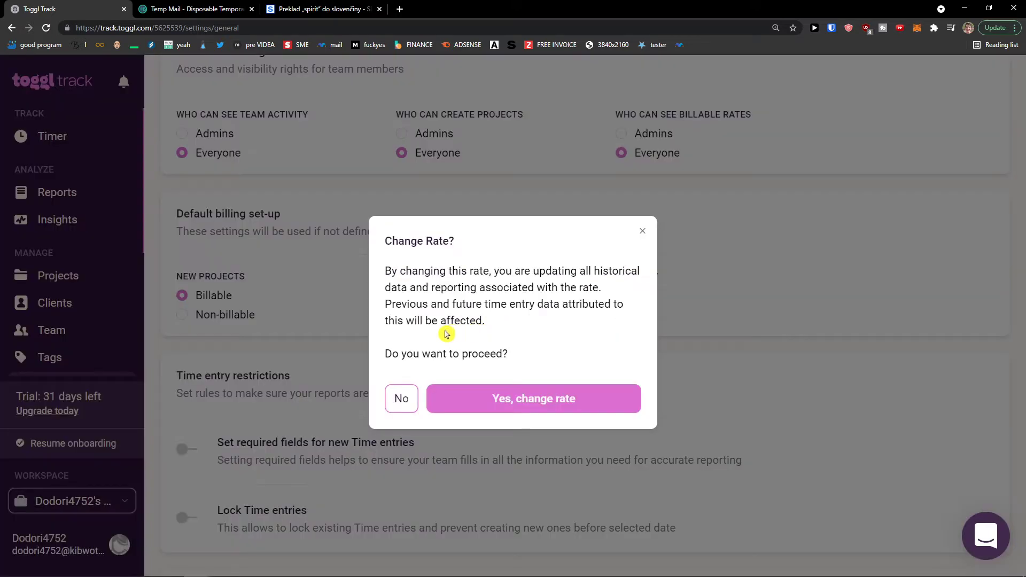
{"action": "left_click_drag", "start_coordinate": [389, 266], "coordinate": [552, 284]}
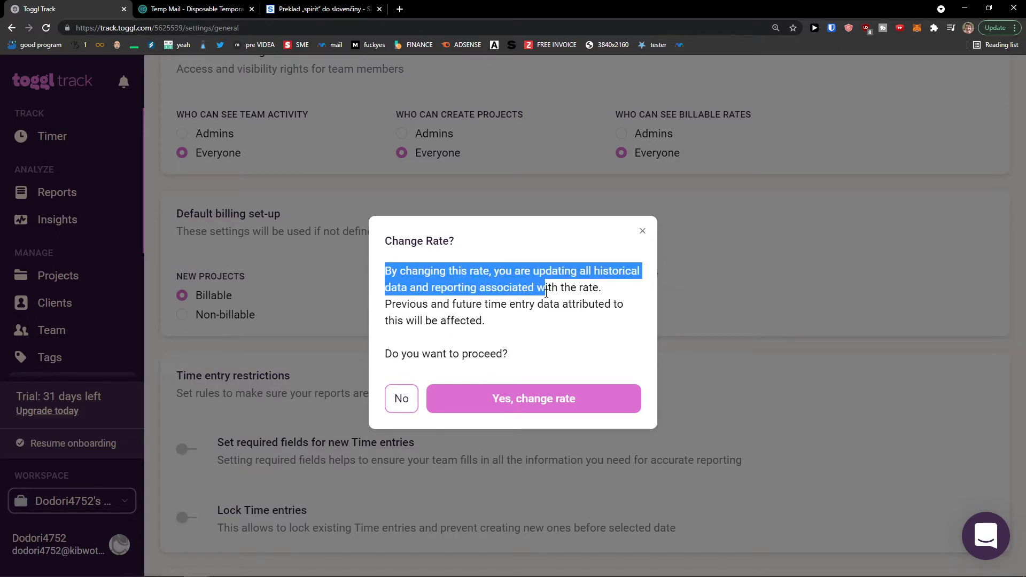
{"action": "left_click_drag", "start_coordinate": [544, 299], "coordinate": [540, 318]}
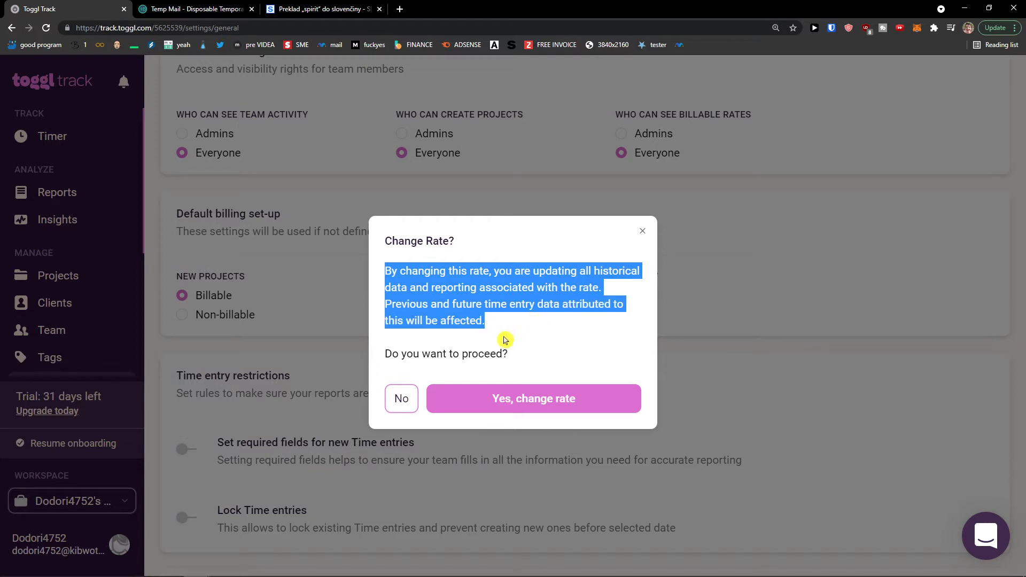
{"action": "left_click", "coordinate": [515, 404]}
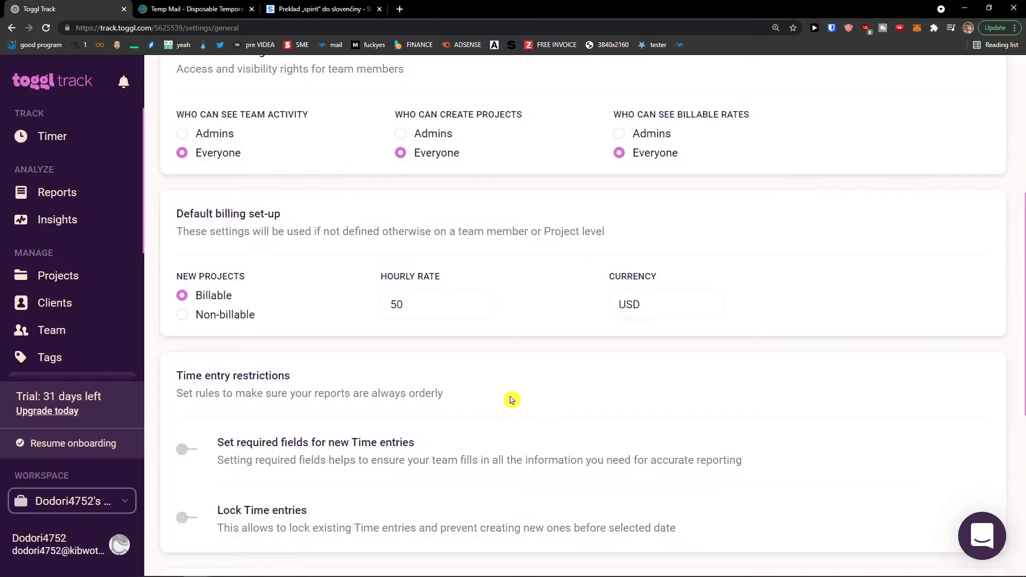
Close the rate-change confirmation and review the Time entry restrictions section of General settings
{"action": "left_click", "coordinate": [454, 403]}
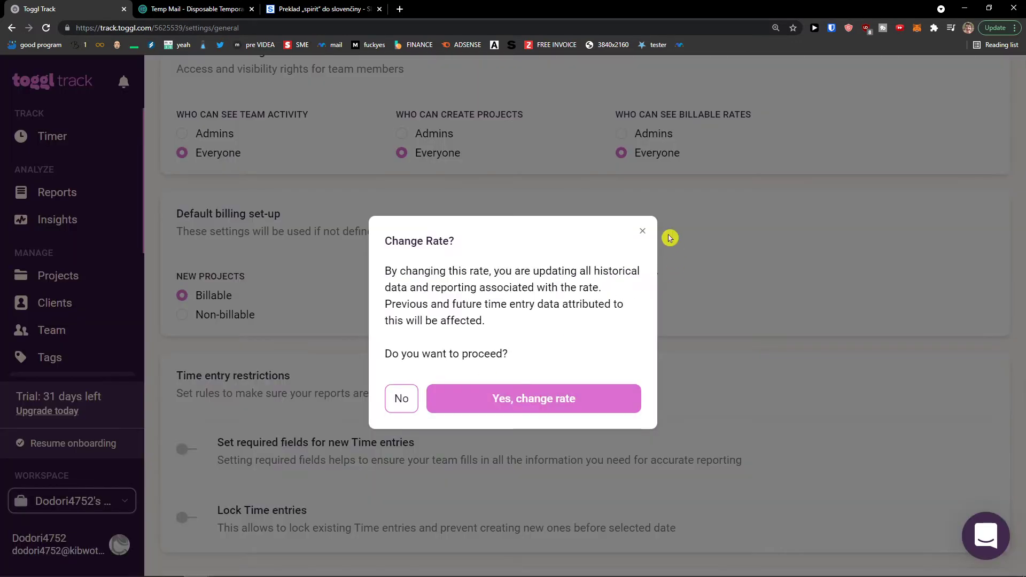
{"action": "left_click", "coordinate": [643, 231]}
{"action": "scroll", "coordinate": [481, 315], "scroll_direction": "down", "scroll_amount": 1}
{"action": "scroll", "coordinate": [316, 359], "scroll_direction": "down", "scroll_amount": 1}
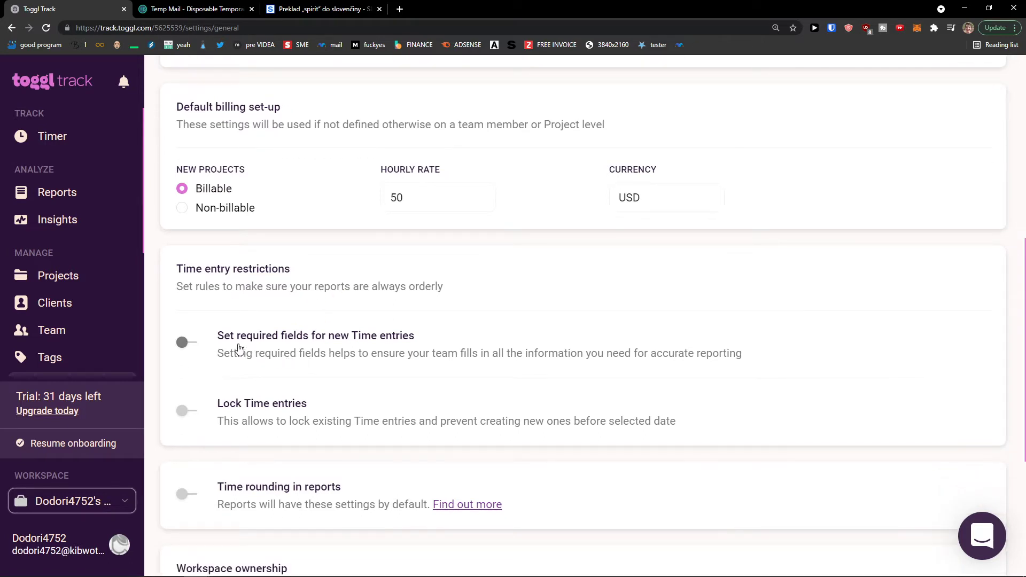
{"action": "left_click_drag", "start_coordinate": [180, 287], "coordinate": [433, 297]}
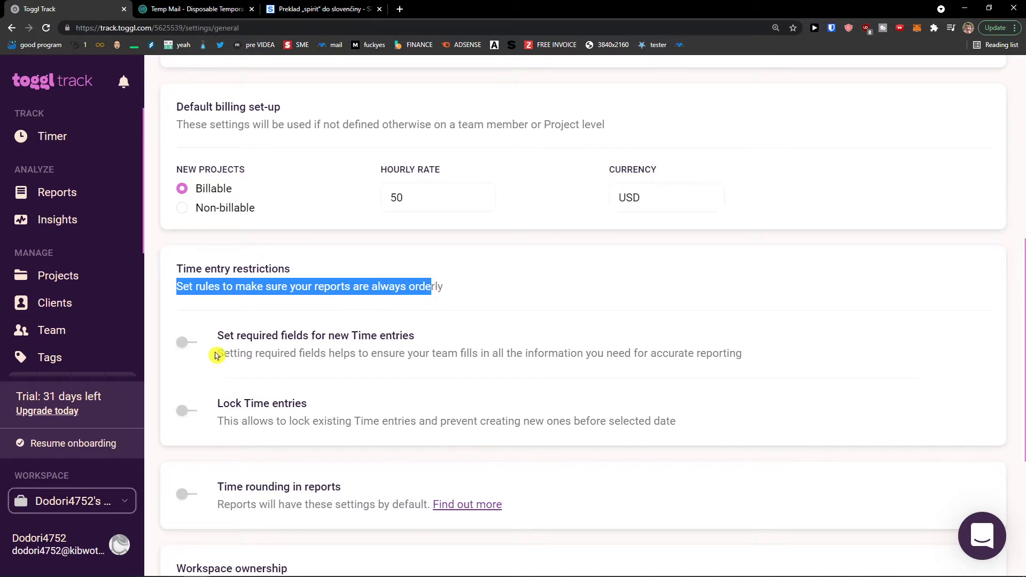
Review the Default billing set-up section, then switch to the Alerts settings tab
{"action": "scroll", "coordinate": [219, 355], "scroll_direction": "down", "scroll_amount": 1}
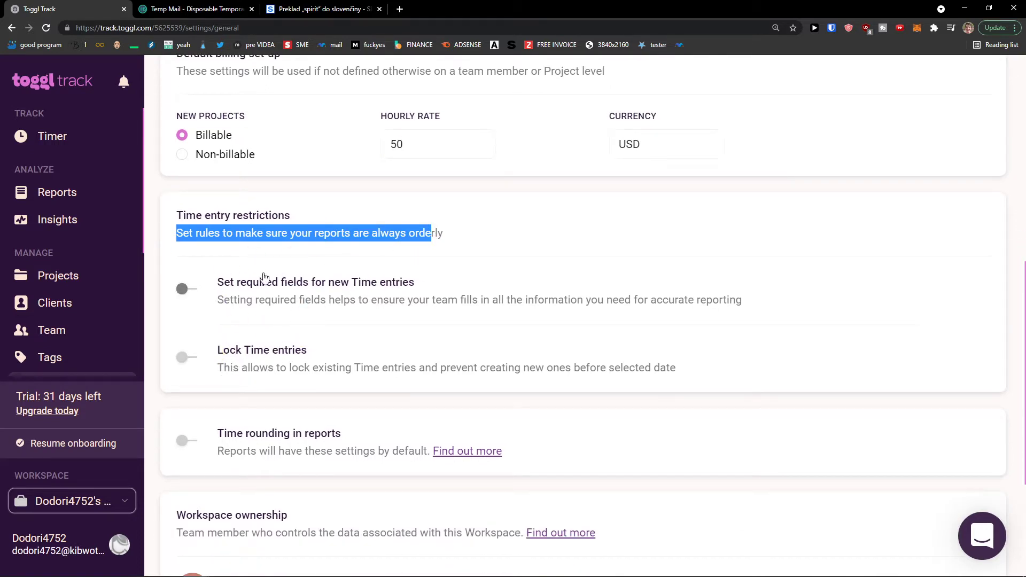
{"action": "scroll", "coordinate": [254, 320], "scroll_direction": "down", "scroll_amount": 2}
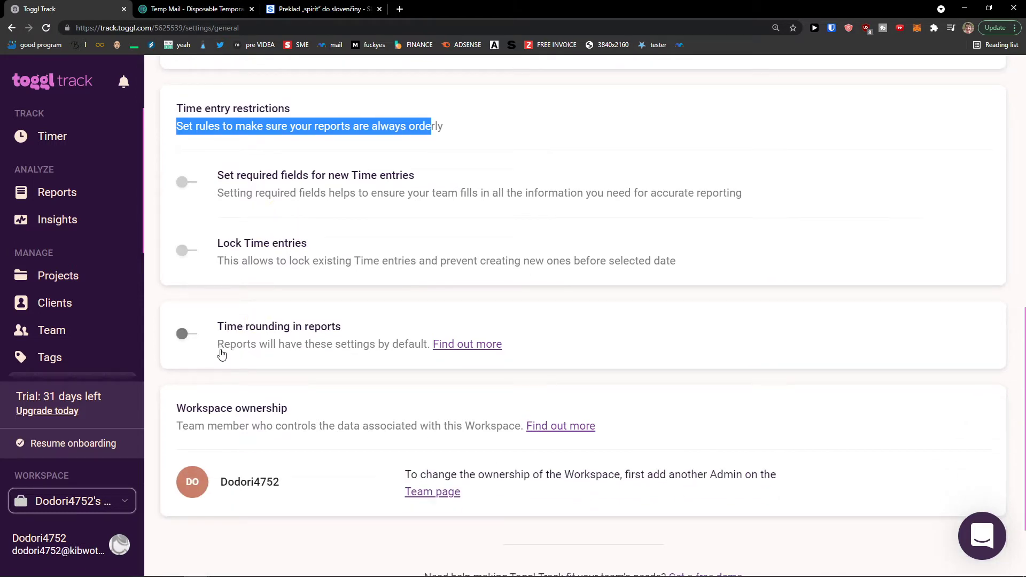
{"action": "scroll", "coordinate": [256, 357], "scroll_direction": "down", "scroll_amount": 2}
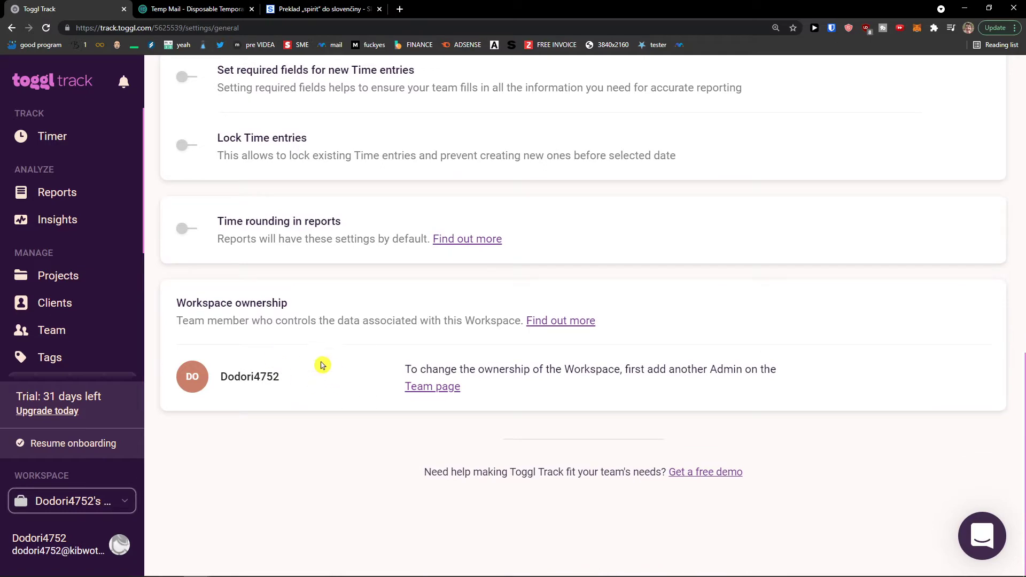
{"action": "scroll", "coordinate": [267, 347], "scroll_direction": "up", "scroll_amount": 10}
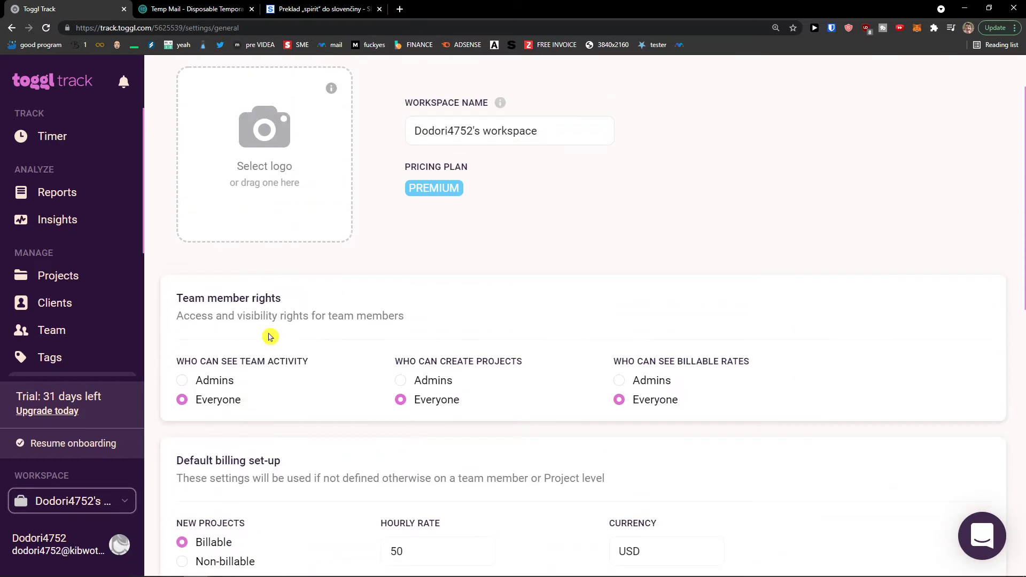
{"action": "left_click_drag", "start_coordinate": [175, 363], "coordinate": [284, 358]}
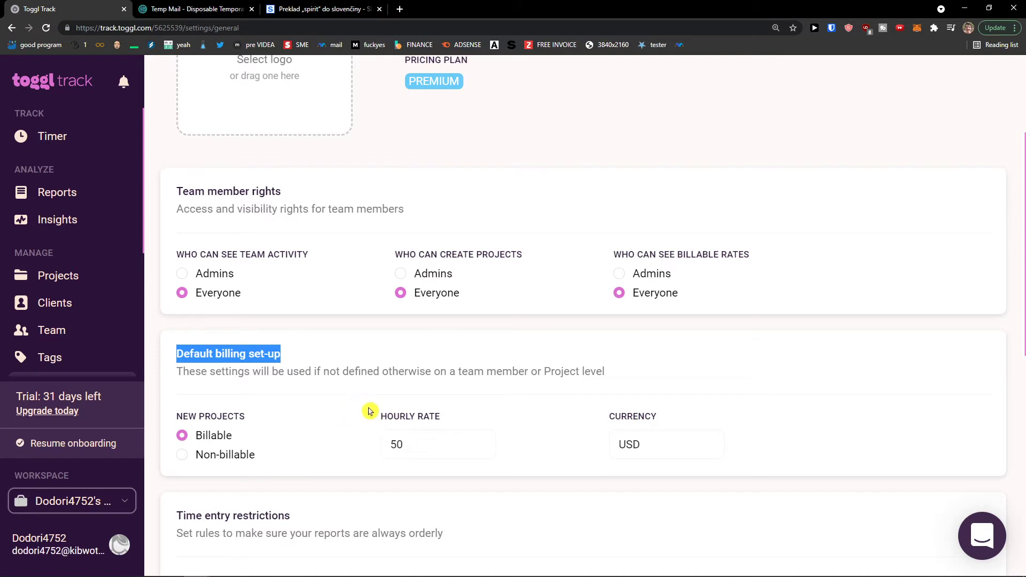
{"action": "scroll", "coordinate": [364, 412], "scroll_direction": "up", "scroll_amount": 3}
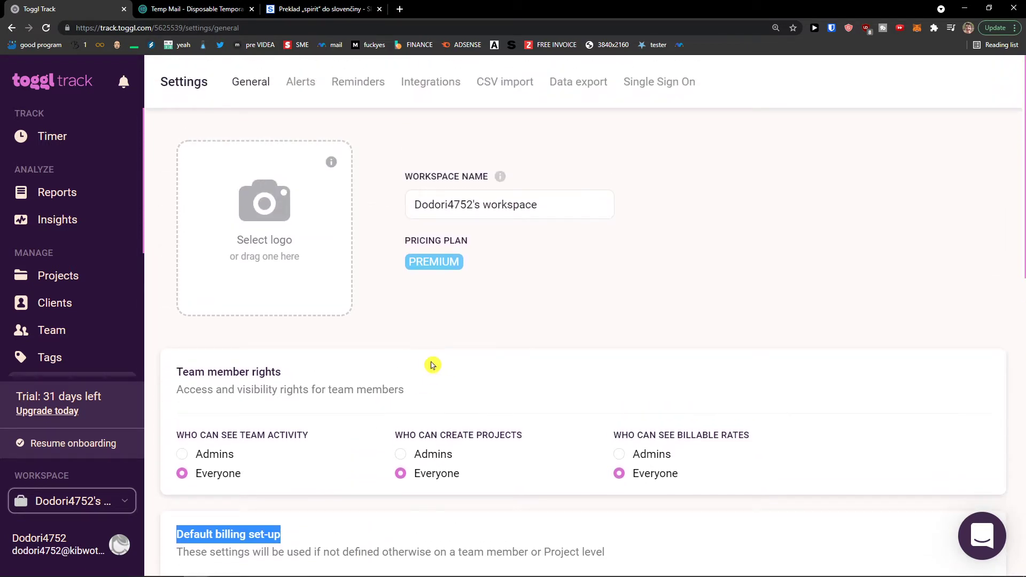
{"action": "key", "text": "ctrl+plus"}
{"action": "left_click", "coordinate": [350, 87]}
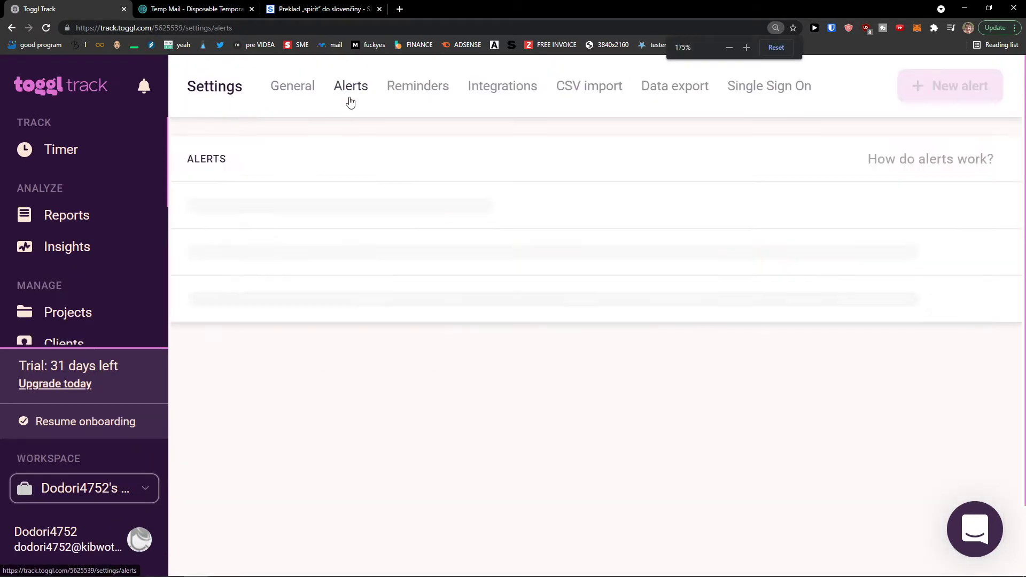
Browse the Reminders, Integrations, Data export, Single Sign On and Alerts tabs, ending on Reminders
{"action": "key", "text": "ctrl+minus"}
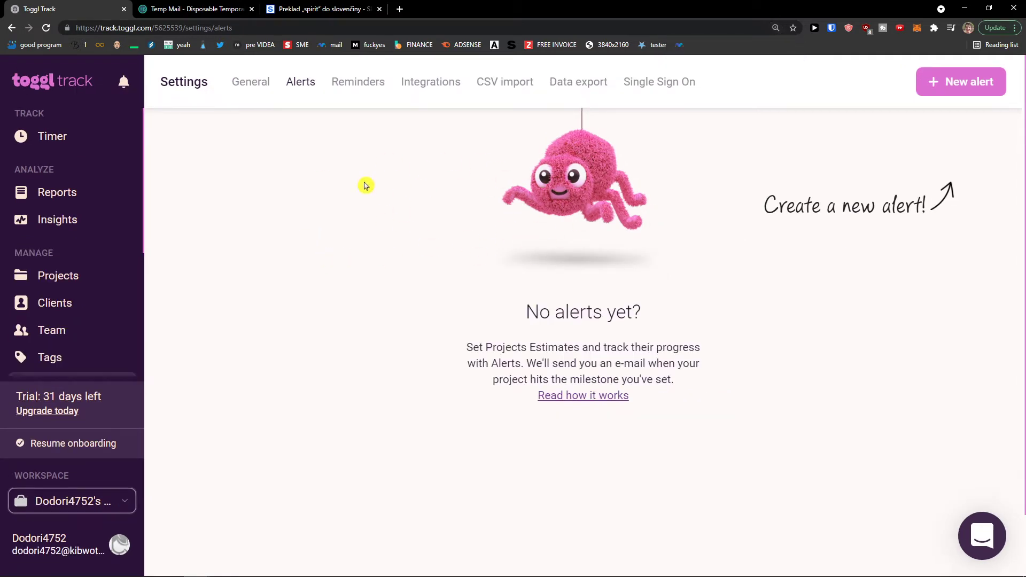
{"action": "left_click", "coordinate": [378, 92]}
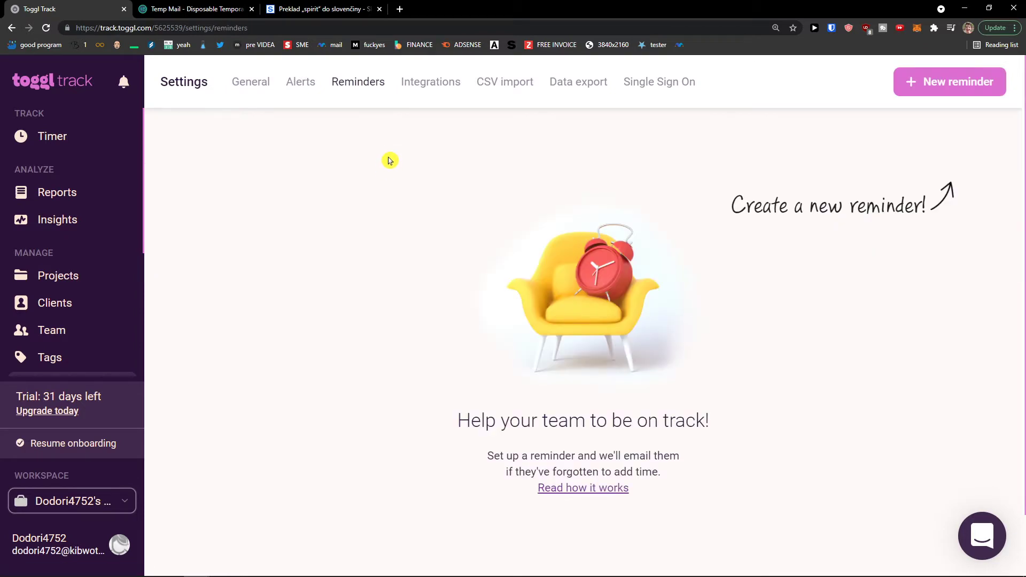
{"action": "left_click", "coordinate": [416, 84]}
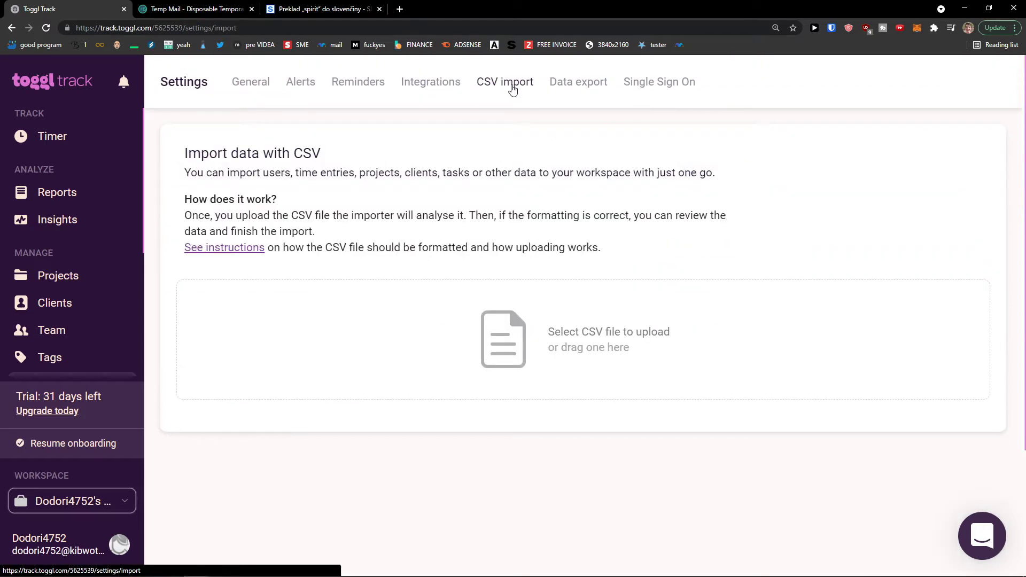
{"action": "left_click", "coordinate": [582, 91]}
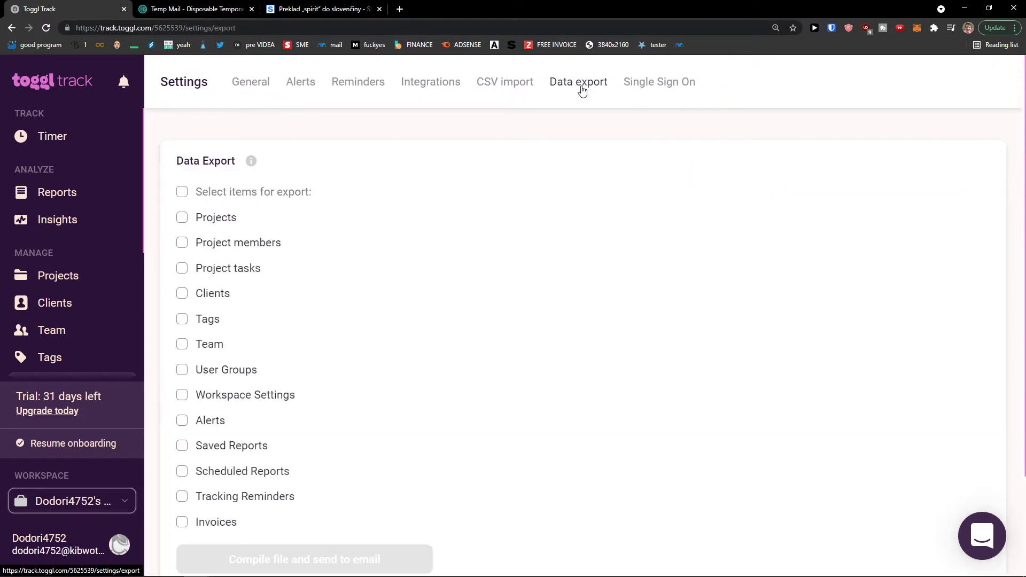
{"action": "left_click", "coordinate": [653, 87]}
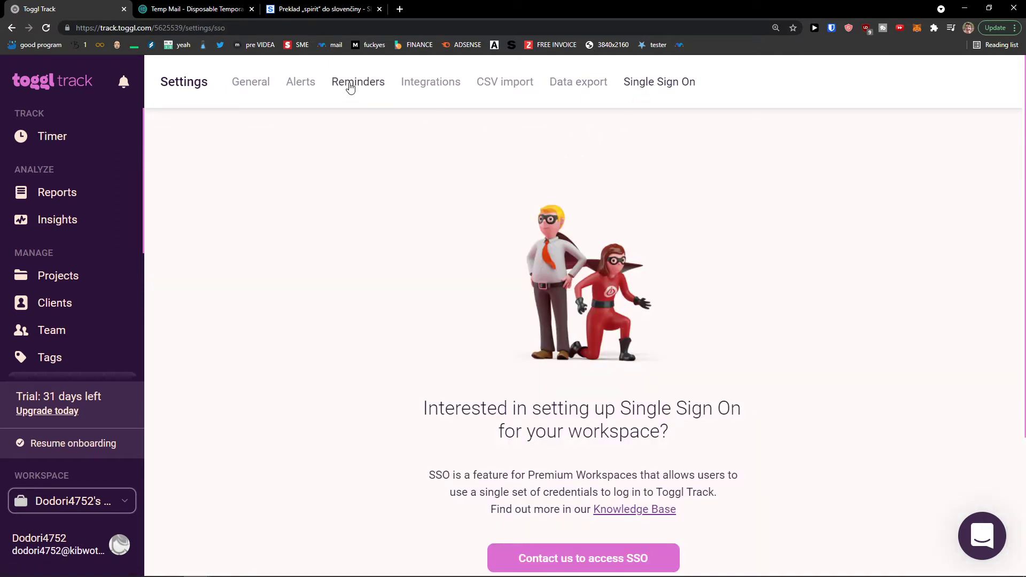
{"action": "left_click", "coordinate": [302, 85]}
{"action": "left_click", "coordinate": [359, 91]}
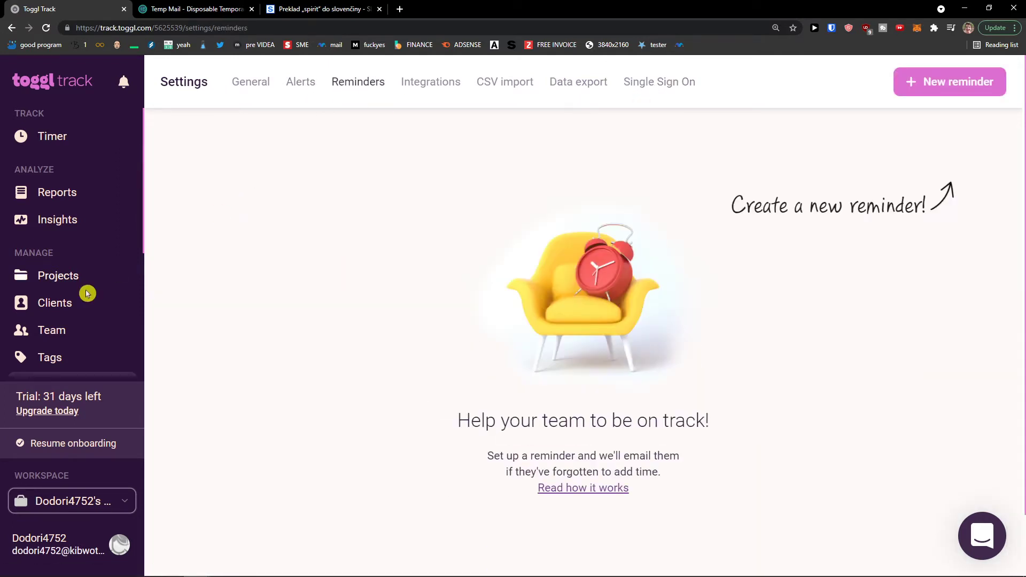
Bring up the account menu from the avatar at the bottom-left
{"action": "scroll", "coordinate": [84, 278], "scroll_direction": "down", "scroll_amount": 2}
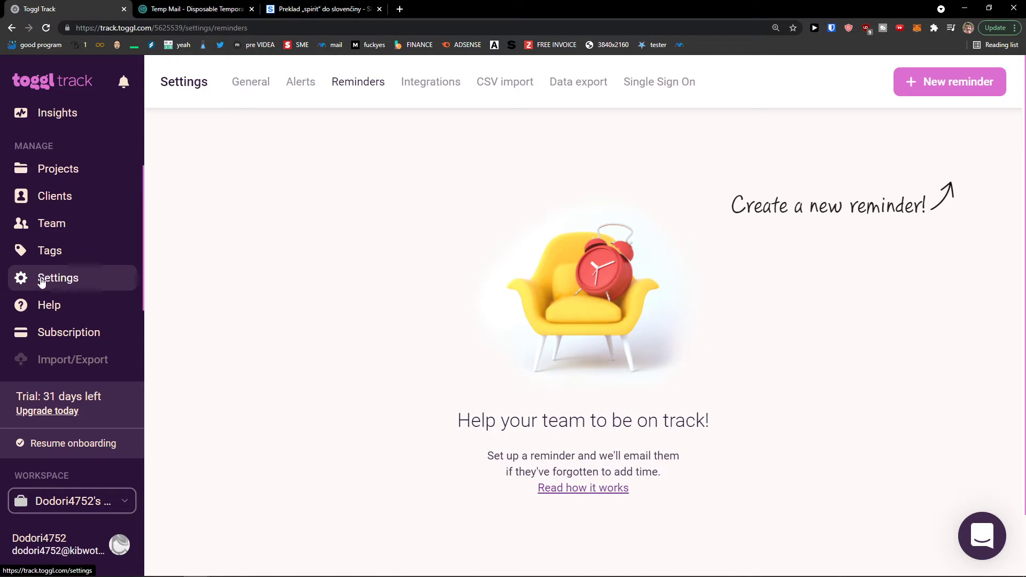
{"action": "scroll", "coordinate": [44, 281], "scroll_direction": "down", "scroll_amount": 1}
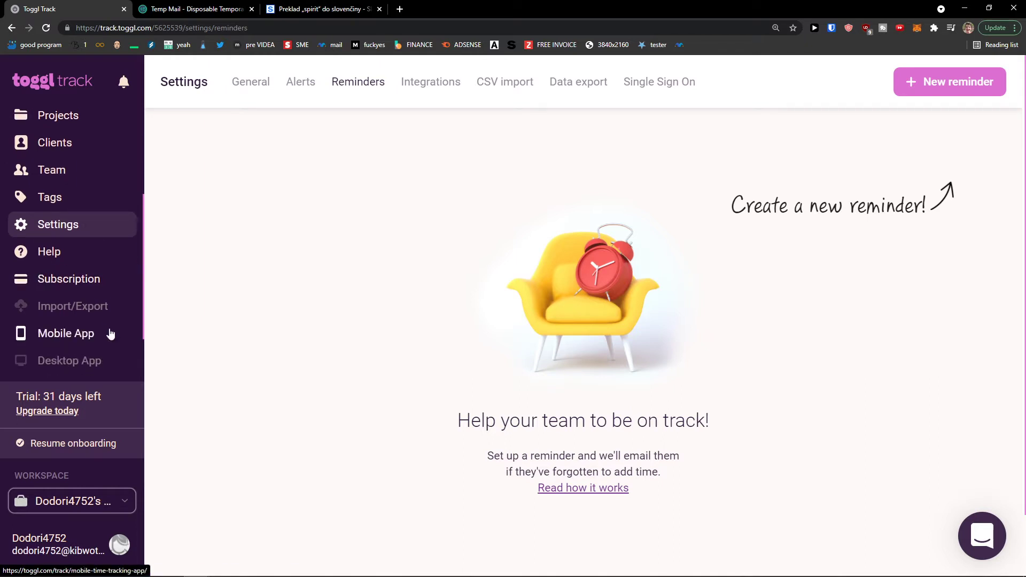
{"action": "left_click", "coordinate": [119, 546]}
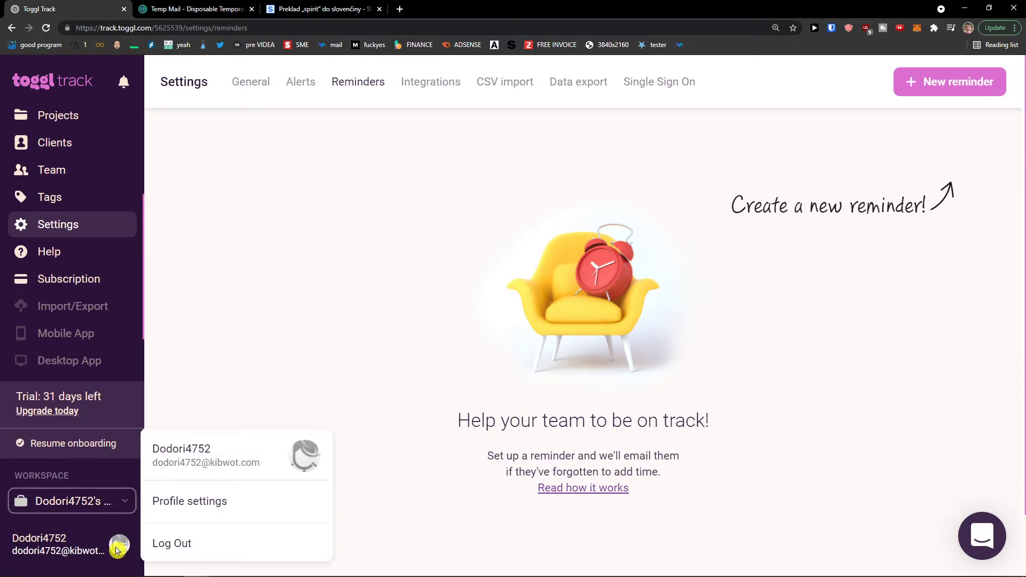
Open Profile settings and view the First day of the week choices, keeping Monday
{"action": "left_click", "coordinate": [171, 505]}
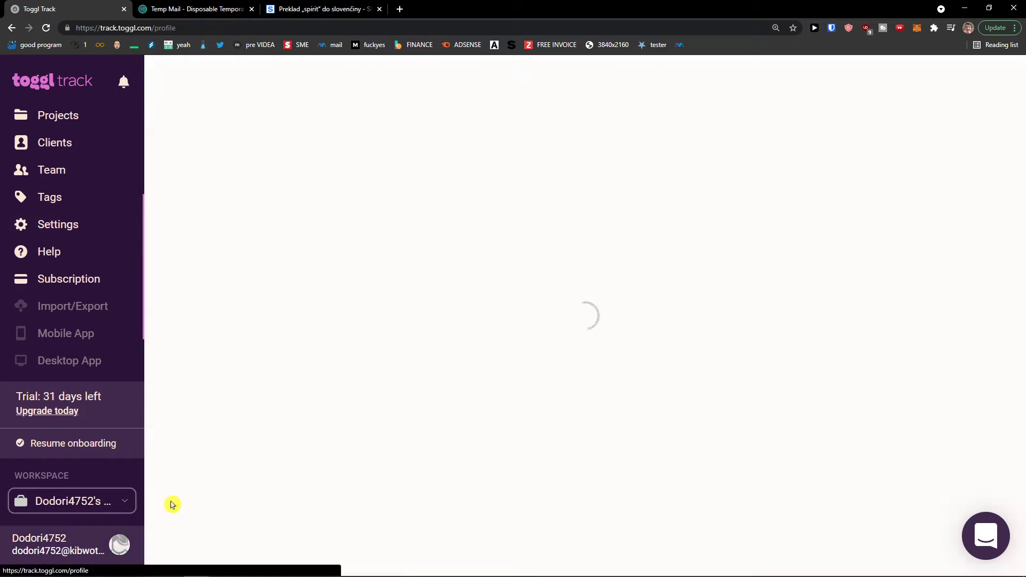
{"action": "scroll", "coordinate": [287, 458], "scroll_direction": "down", "scroll_amount": 2}
{"action": "scroll", "coordinate": [278, 454], "scroll_direction": "up", "scroll_amount": 1}
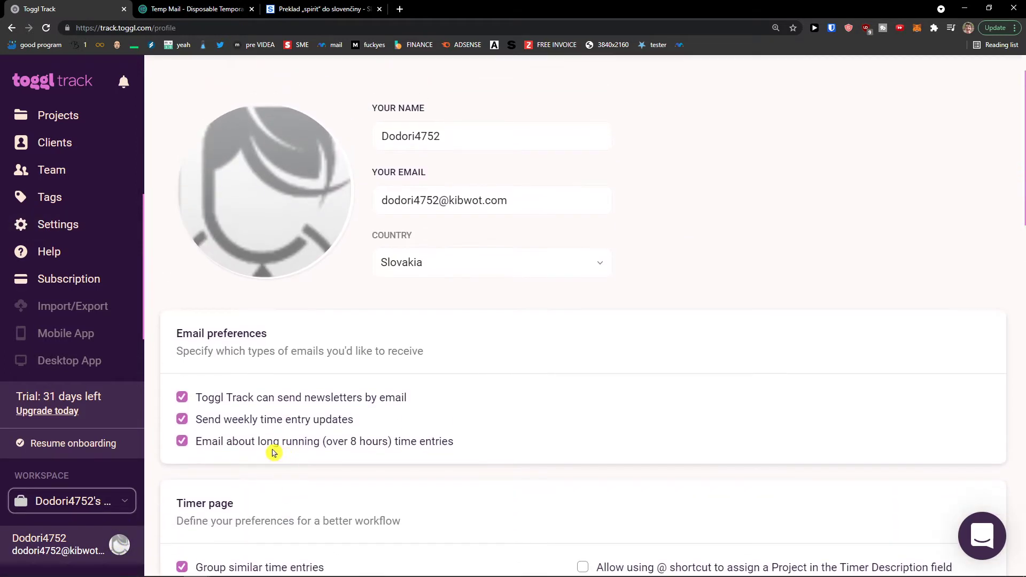
{"action": "scroll", "coordinate": [438, 300], "scroll_direction": "up", "scroll_amount": 1}
{"action": "scroll", "coordinate": [390, 316], "scroll_direction": "down", "scroll_amount": 5}
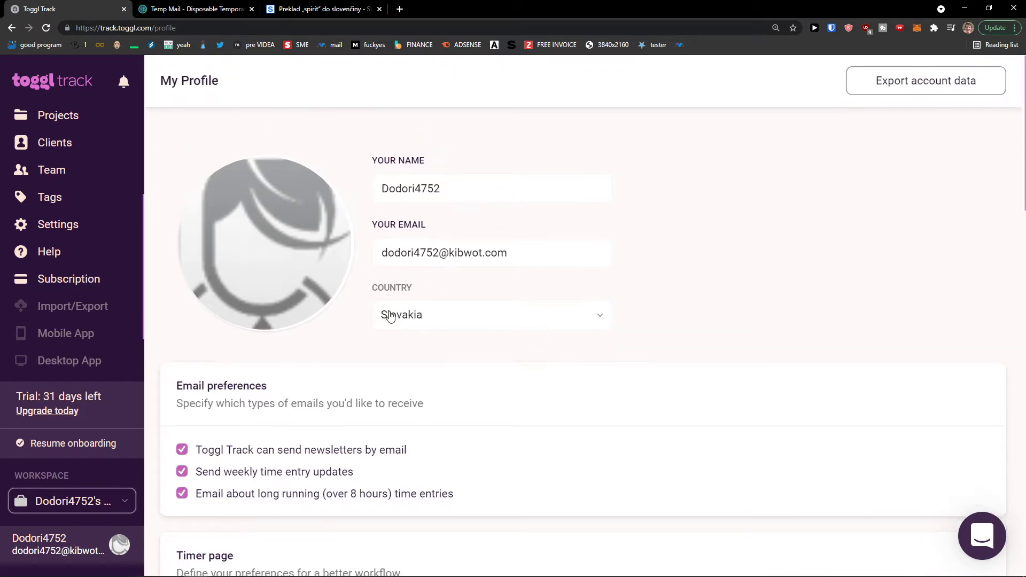
{"action": "scroll", "coordinate": [379, 308], "scroll_direction": "down", "scroll_amount": 7}
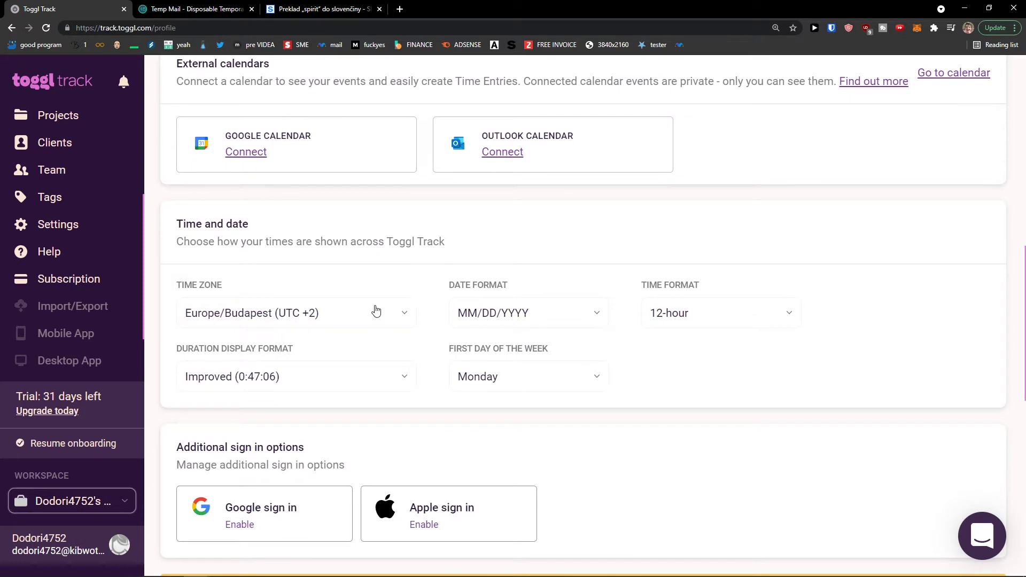
{"action": "left_click", "coordinate": [557, 383]}
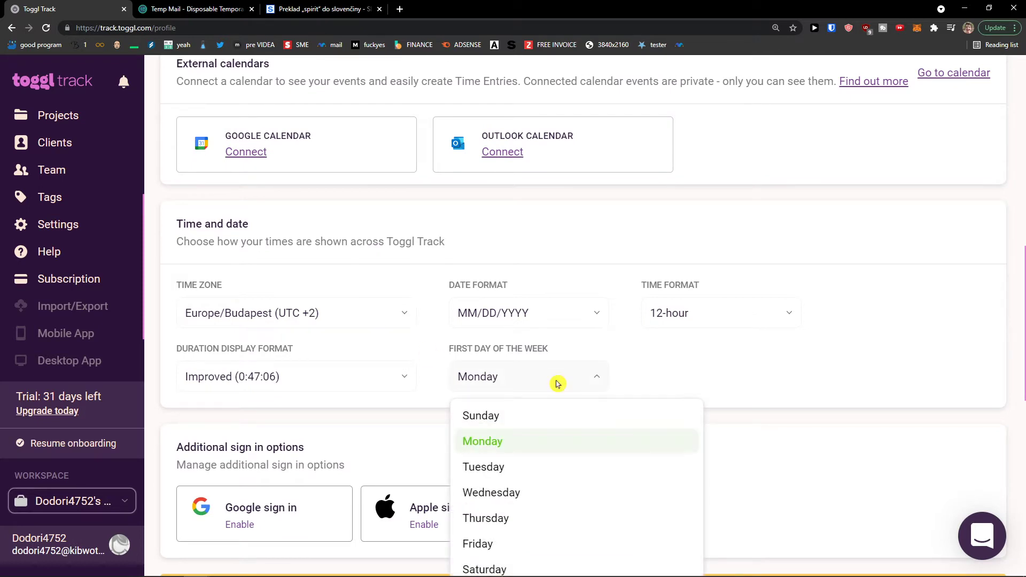
{"action": "left_click", "coordinate": [701, 324]}
Look at the 12/24-hour time format options unchanged, then go to the Team members page
{"action": "left_click", "coordinate": [575, 313]}
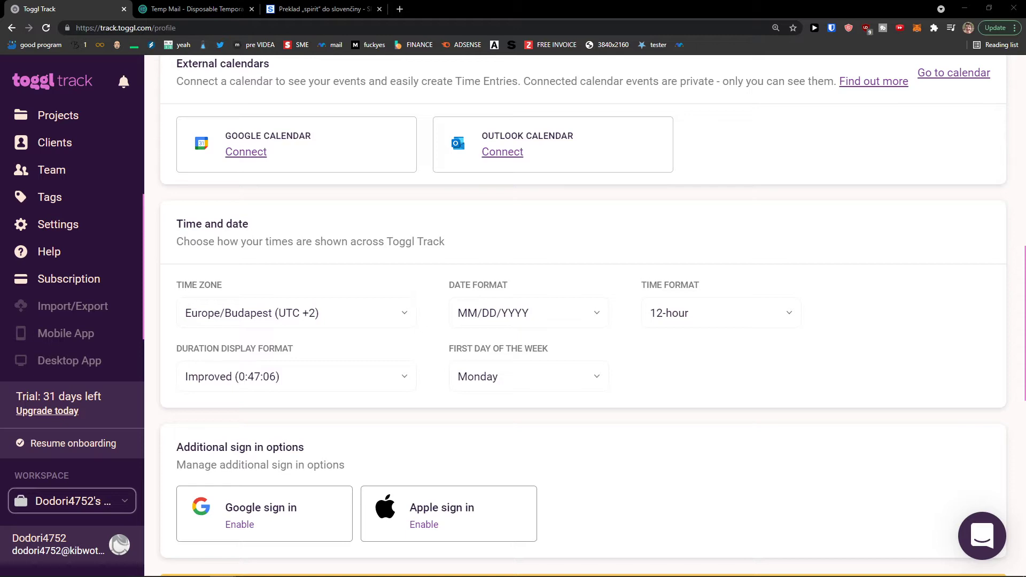
{"action": "scroll", "coordinate": [267, 316], "scroll_direction": "down", "scroll_amount": 10}
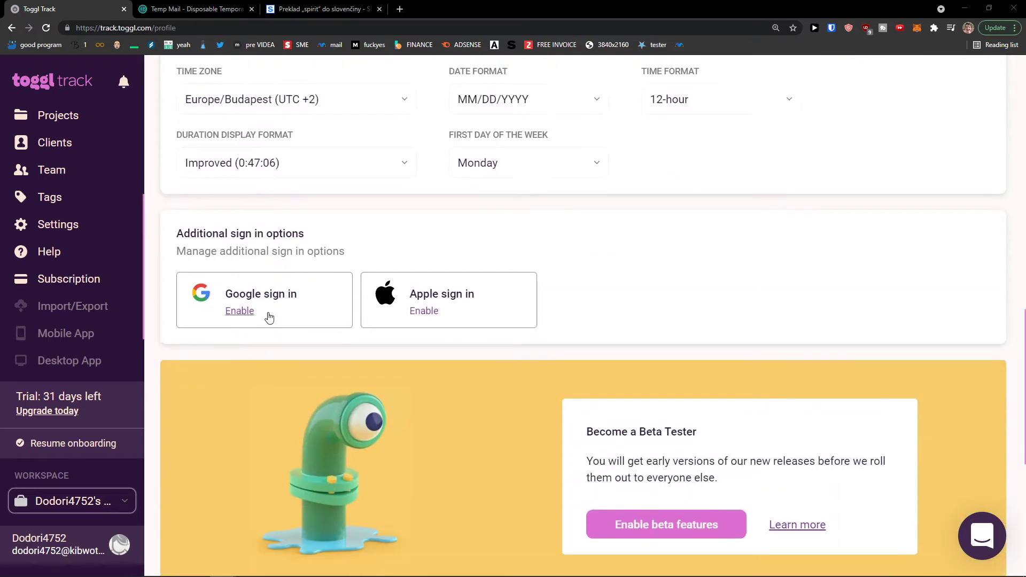
{"action": "scroll", "coordinate": [140, 353], "scroll_direction": "up", "scroll_amount": 3}
{"action": "scroll", "coordinate": [176, 262], "scroll_direction": "up", "scroll_amount": 15}
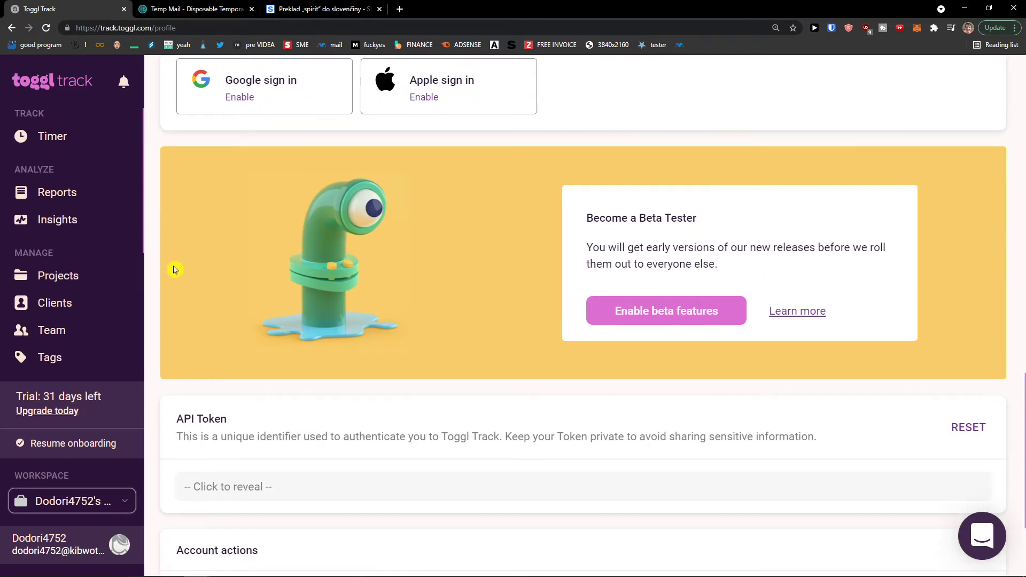
{"action": "scroll", "coordinate": [147, 295], "scroll_direction": "up", "scroll_amount": 3}
{"action": "scroll", "coordinate": [85, 294], "scroll_direction": "down", "scroll_amount": 2}
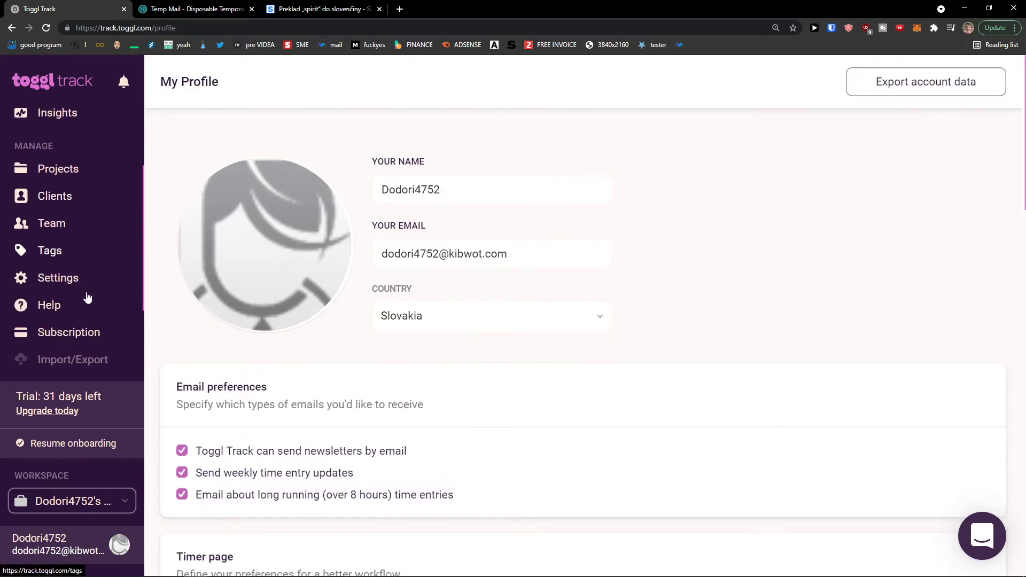
{"action": "left_click", "coordinate": [62, 229]}
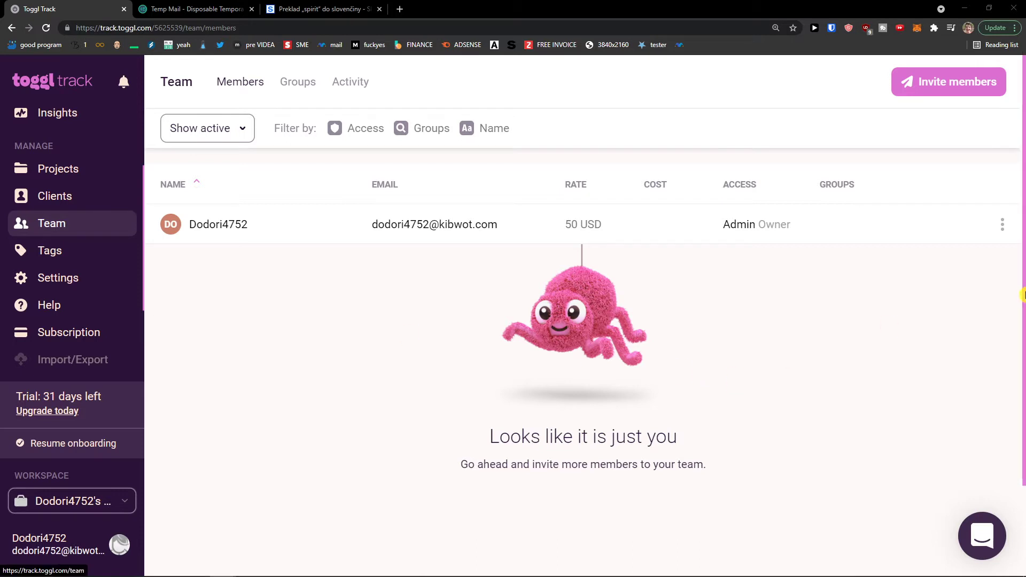
Invite a new member by entering their e-mail address, then dismiss the team tips panel
{"action": "left_click", "coordinate": [935, 90]}
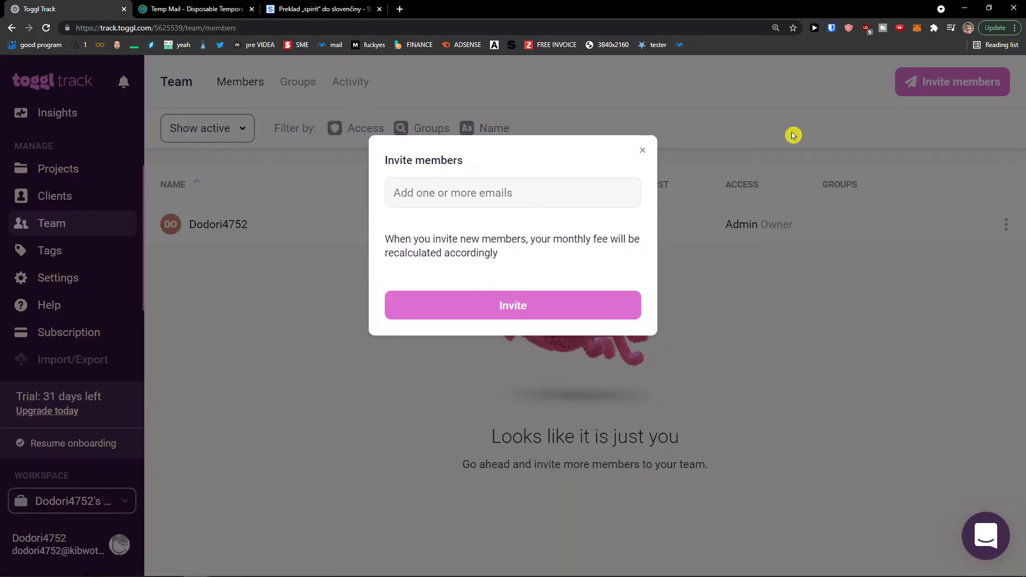
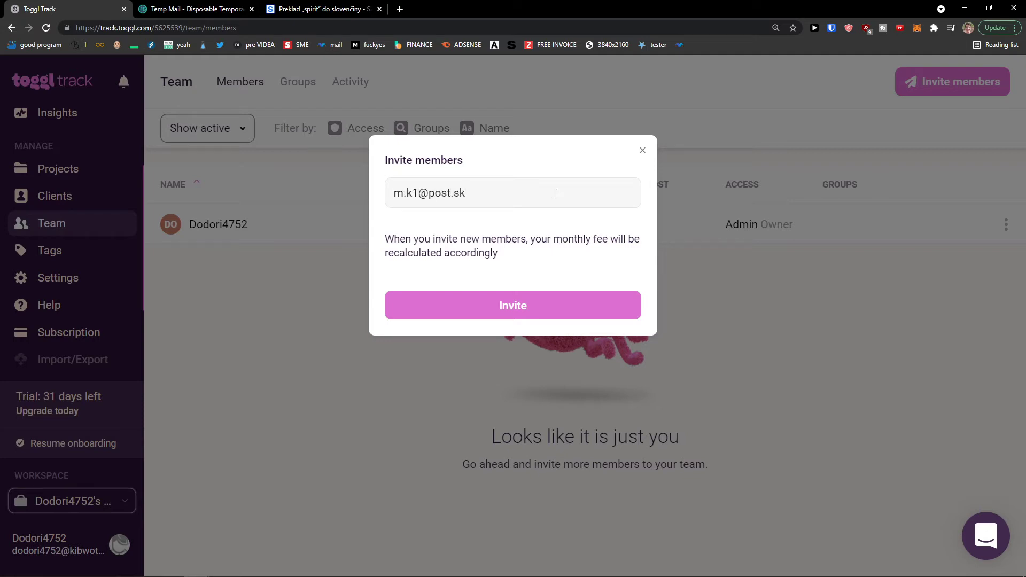
{"action": "left_click", "coordinate": [518, 301]}
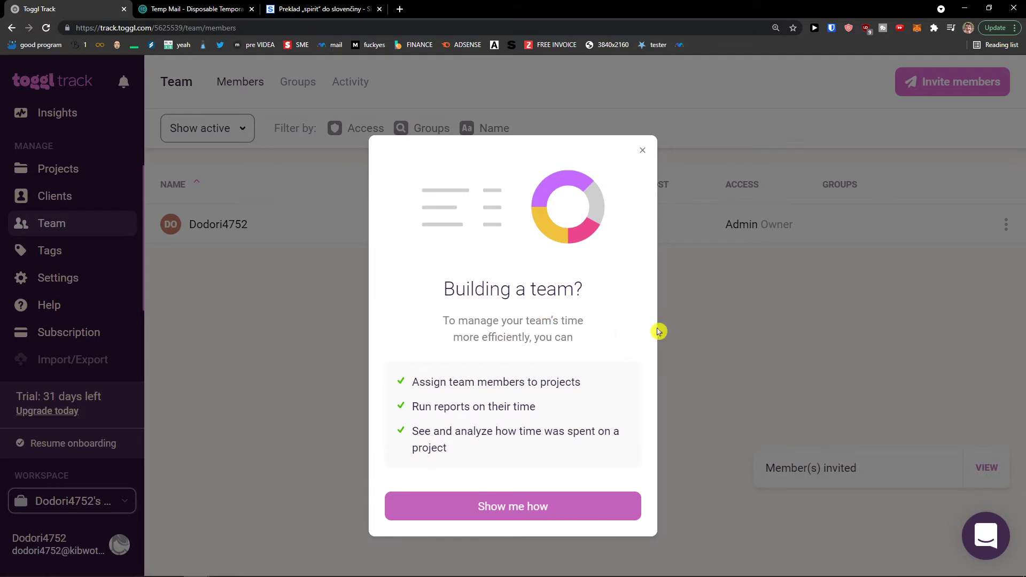
{"action": "left_click", "coordinate": [640, 154]}
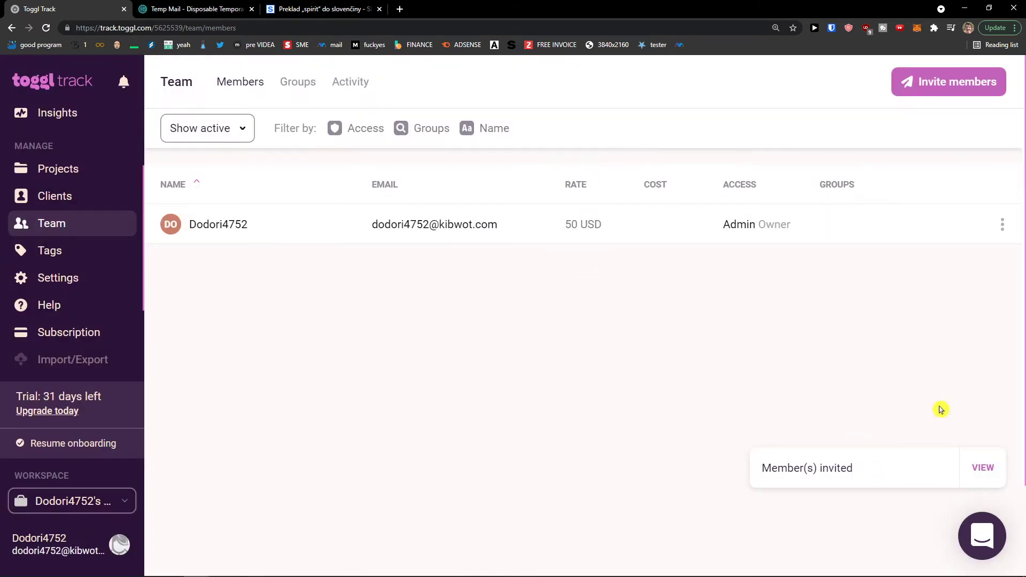
Browse the Team Groups and Activity tabs, then return to Members
{"action": "left_click", "coordinate": [306, 82]}
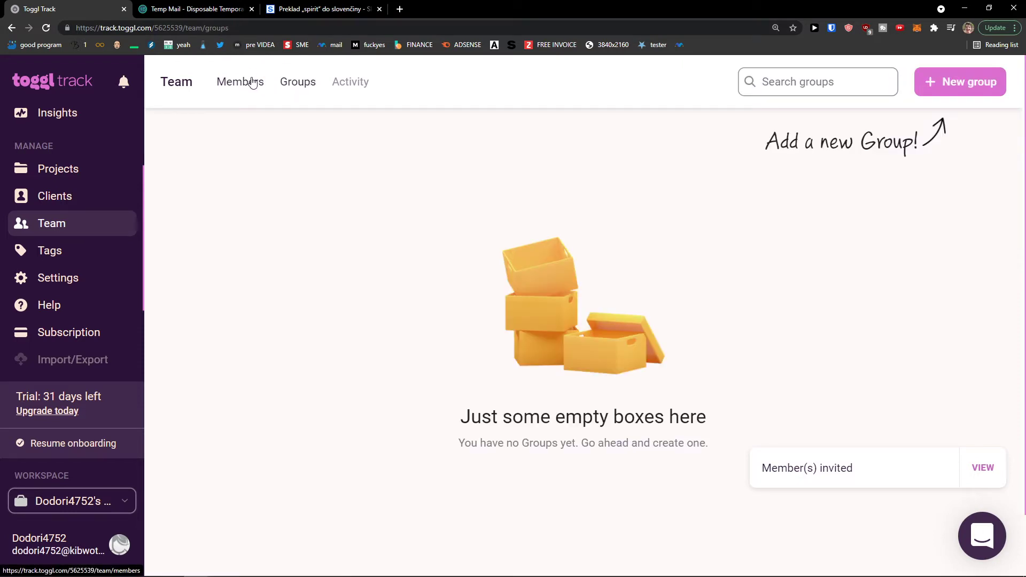
{"action": "left_click", "coordinate": [344, 82]}
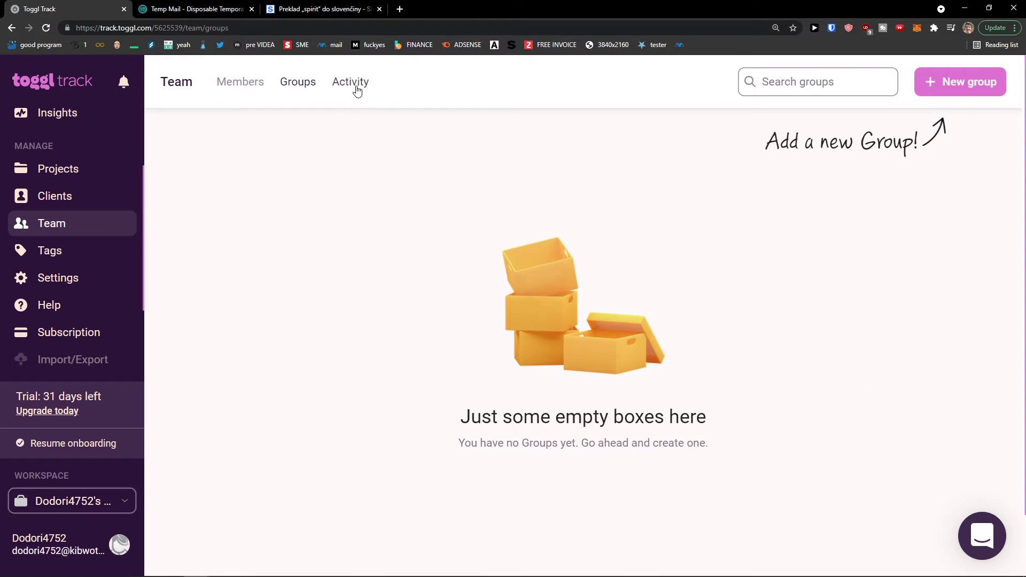
{"action": "left_click", "coordinate": [246, 84]}
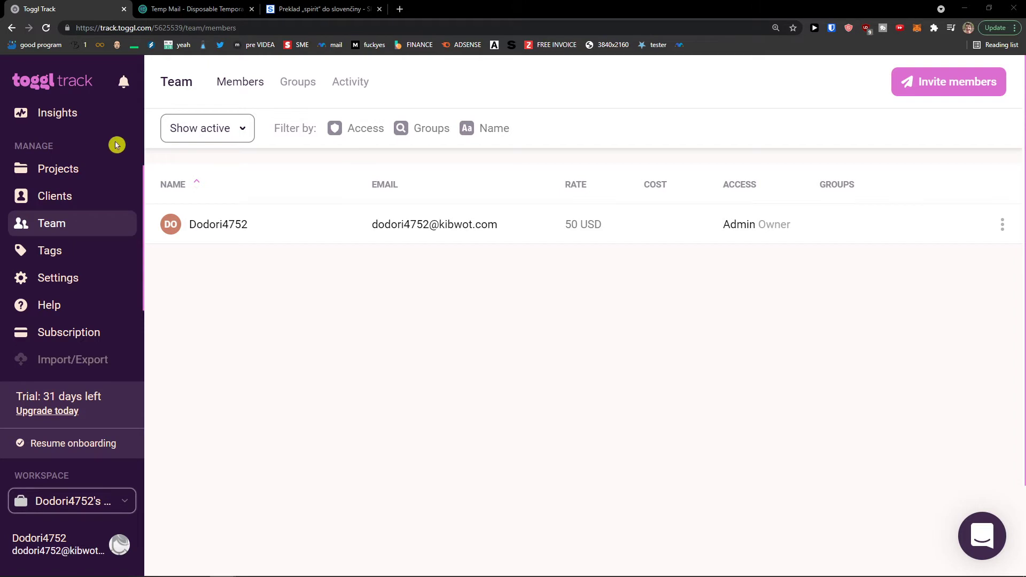
Create a new client on the Clients page by entering its name
{"action": "left_click", "coordinate": [49, 199]}
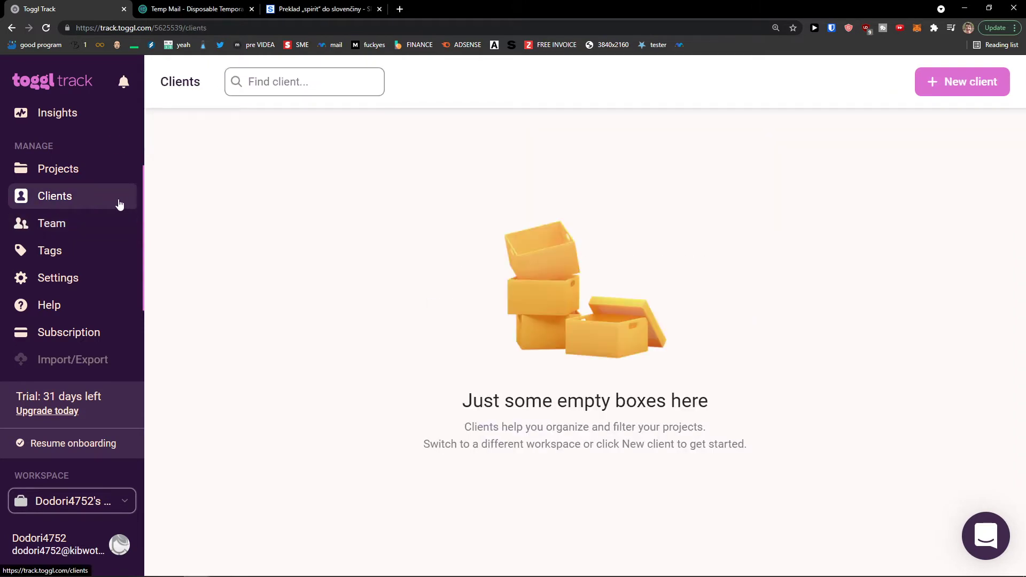
{"action": "left_click", "coordinate": [944, 86]}
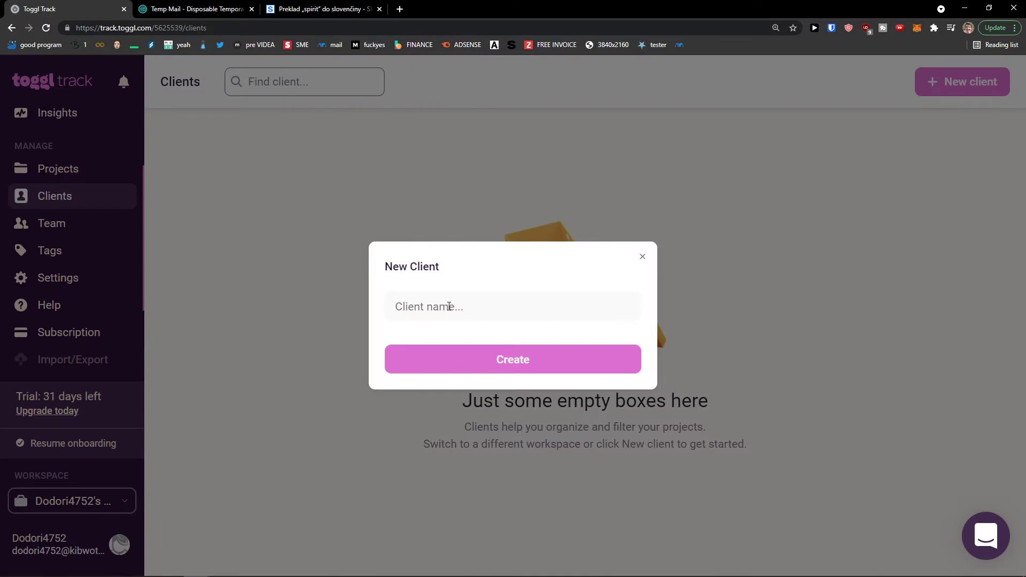
{"action": "type", "text": "Marcus Client"}
{"action": "left_click", "coordinate": [552, 362]}
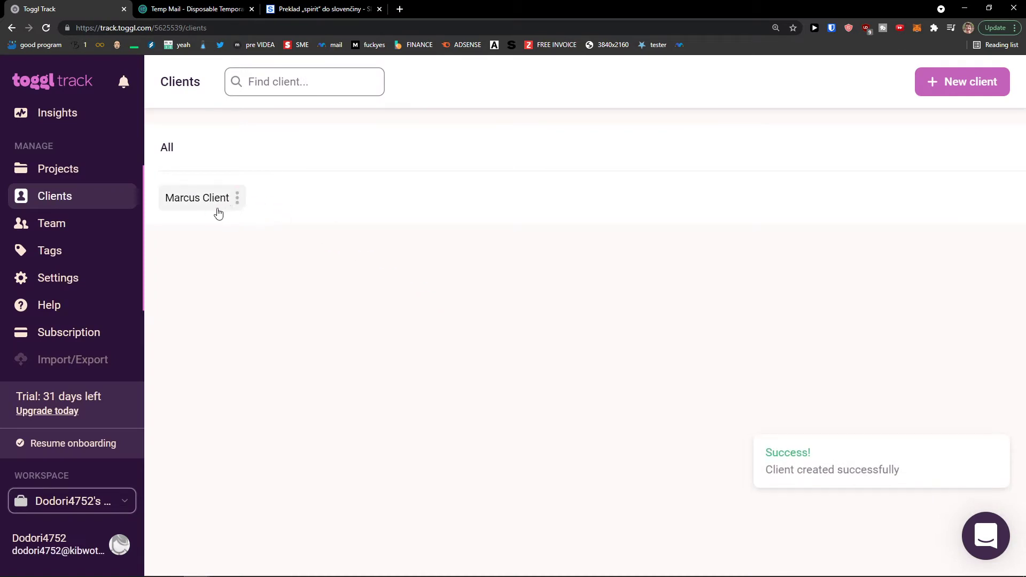
Open the new client's options and try deleting it, then go to Projects
{"action": "left_click", "coordinate": [237, 199]}
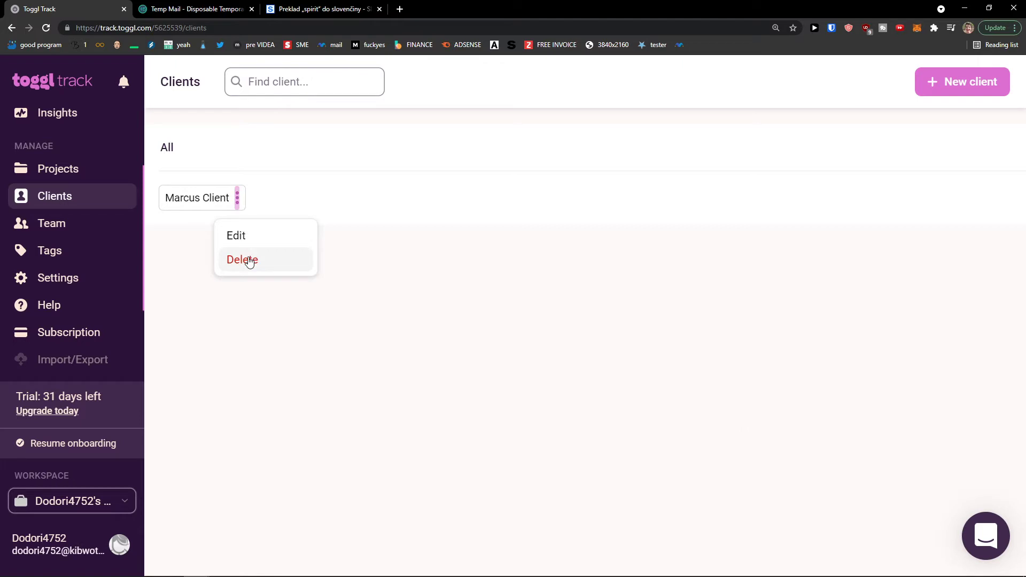
{"action": "left_click", "coordinate": [221, 259]}
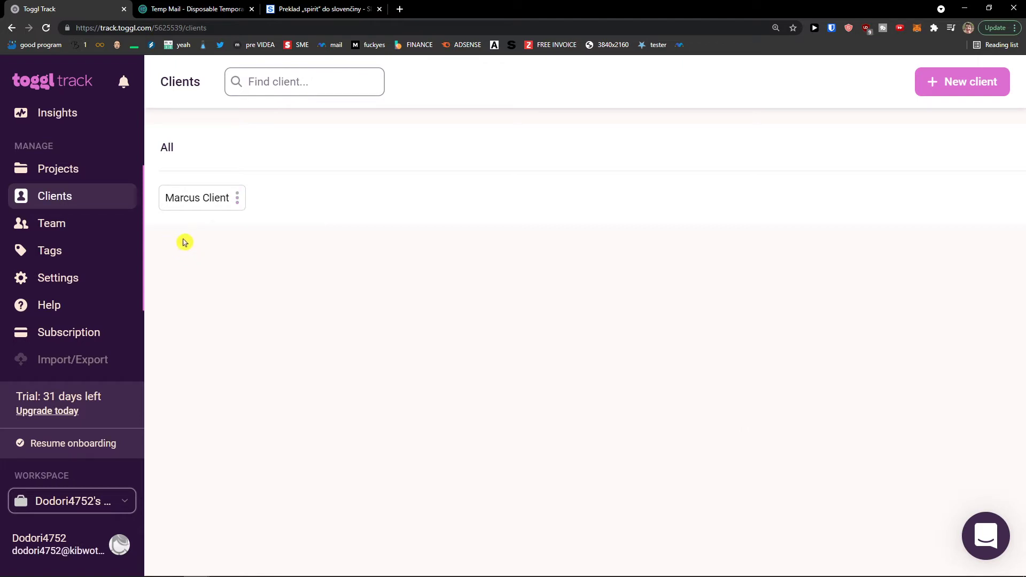
{"action": "left_click", "coordinate": [78, 171]}
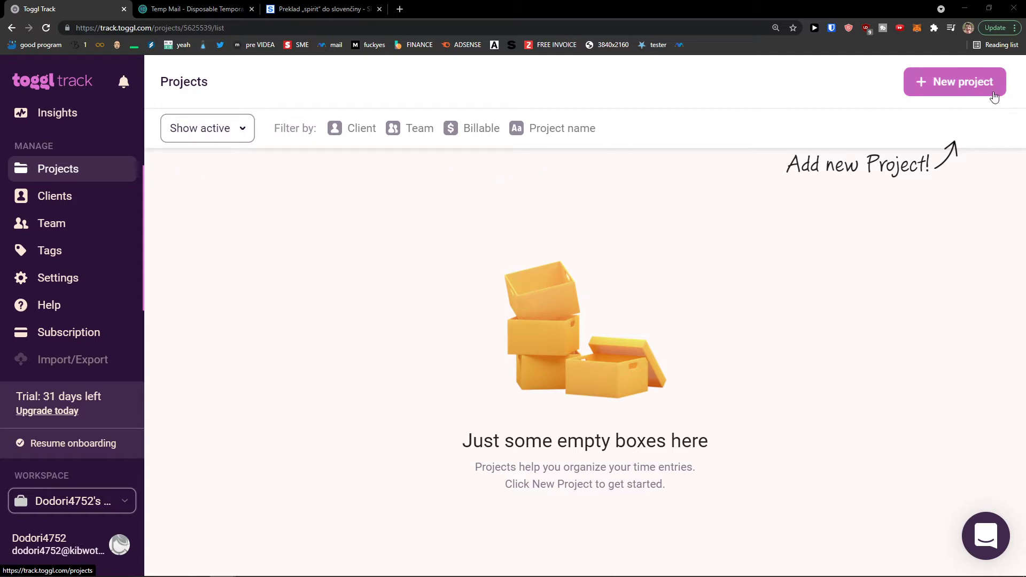
Start a new Youtube Channel project for the newly added client, leaving the template unset
{"action": "left_click", "coordinate": [943, 89]}
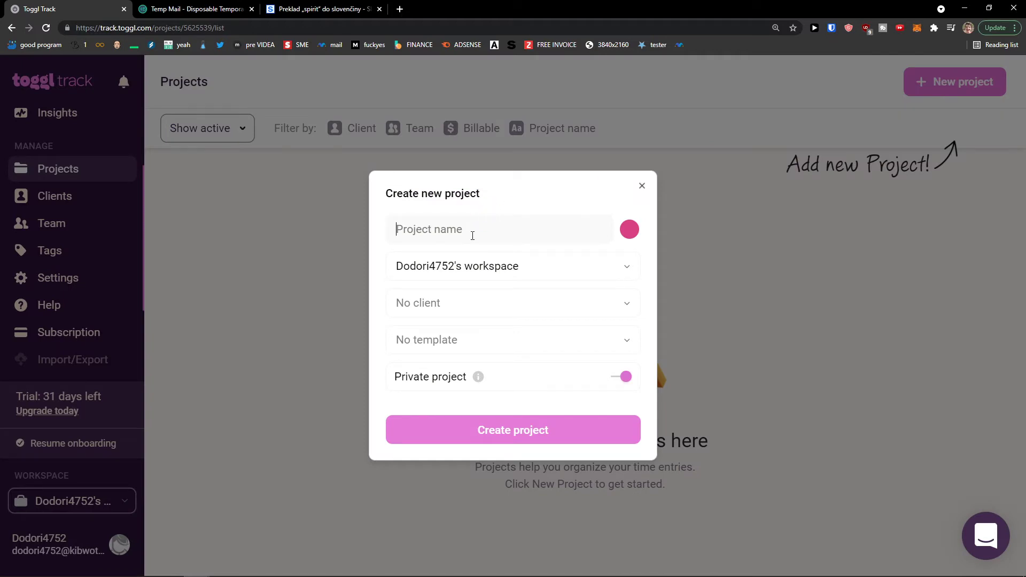
{"action": "type", "text": "Youtube Channel"}
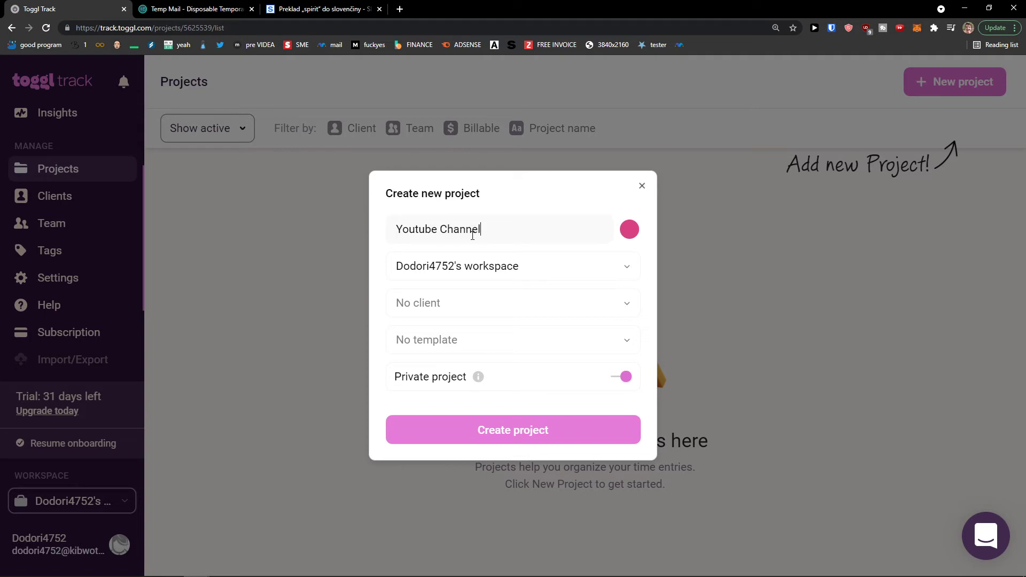
{"action": "key", "text": "ctrl+plus"}
{"action": "key", "text": "ctrl+plus"}
{"action": "left_click", "coordinate": [555, 302]}
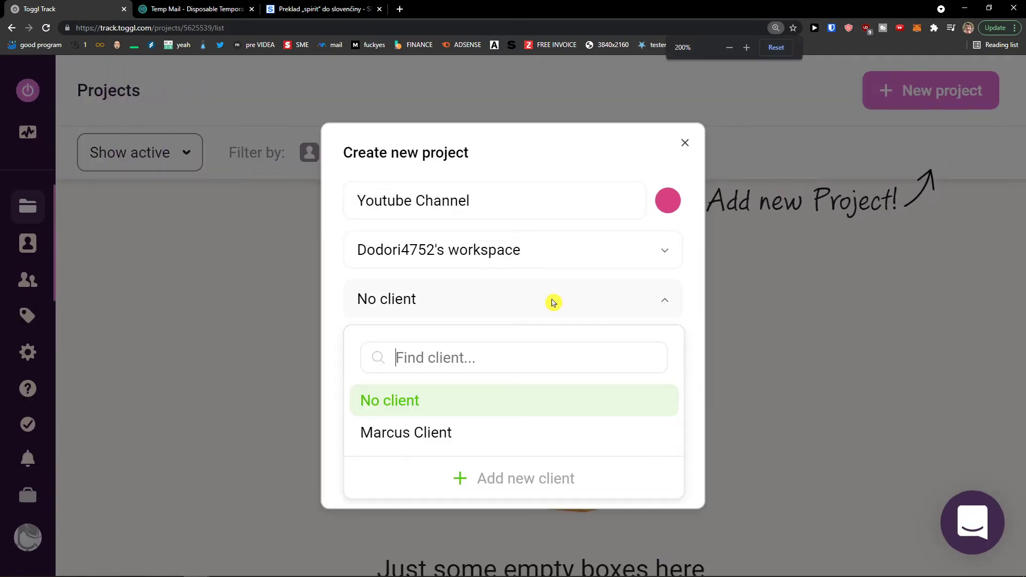
{"action": "left_click", "coordinate": [447, 431]}
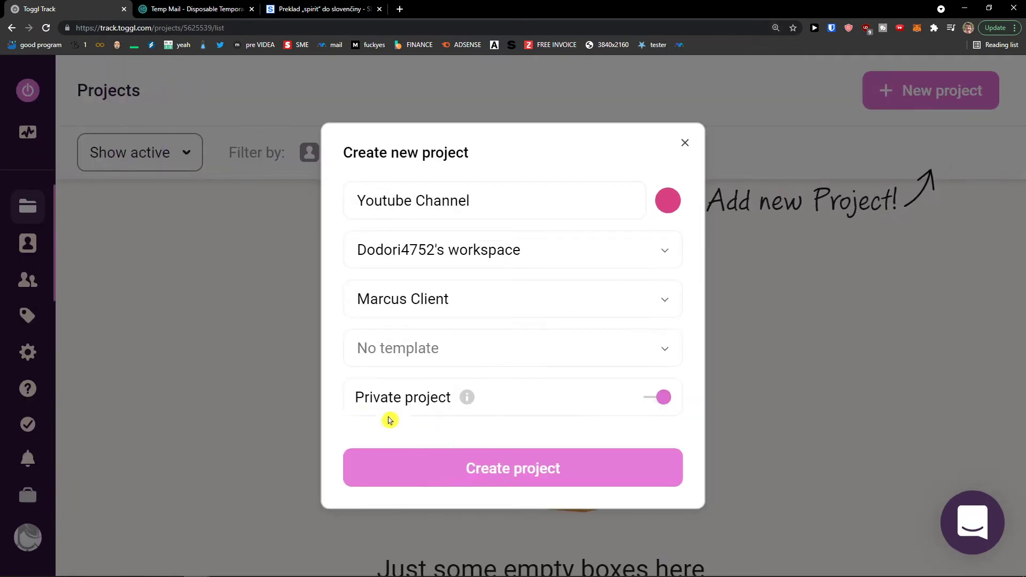
{"action": "left_click", "coordinate": [422, 348]}
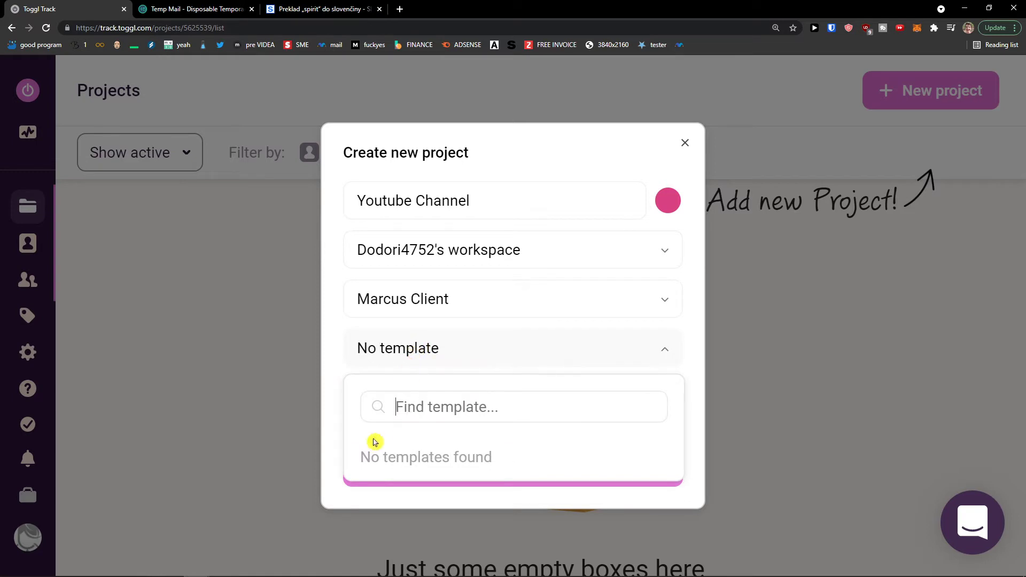
{"action": "left_click", "coordinate": [345, 423]}
{"action": "left_click", "coordinate": [415, 358]}
{"action": "left_click", "coordinate": [345, 402]}
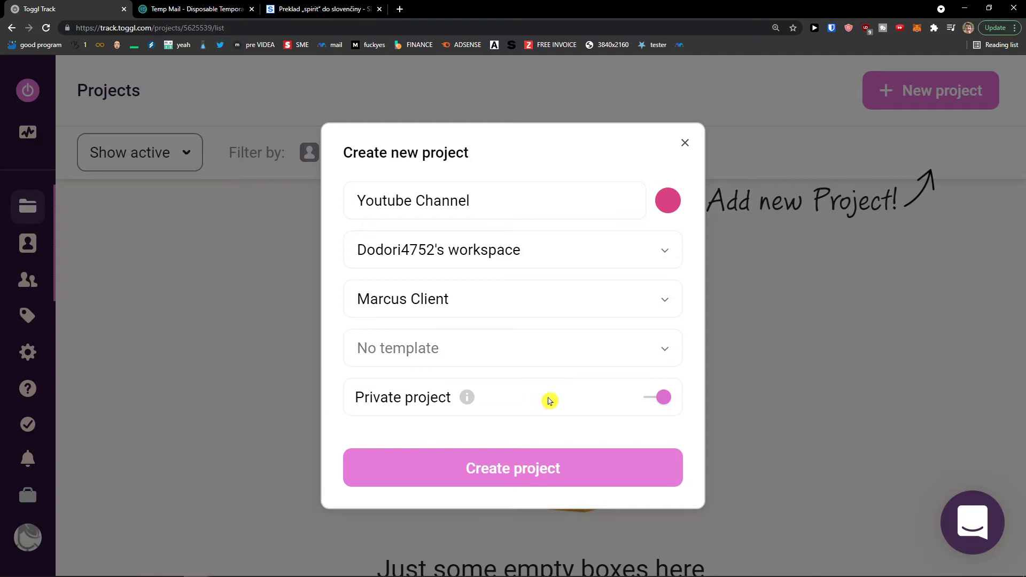
{"action": "mouse_move", "coordinate": [467, 400]}
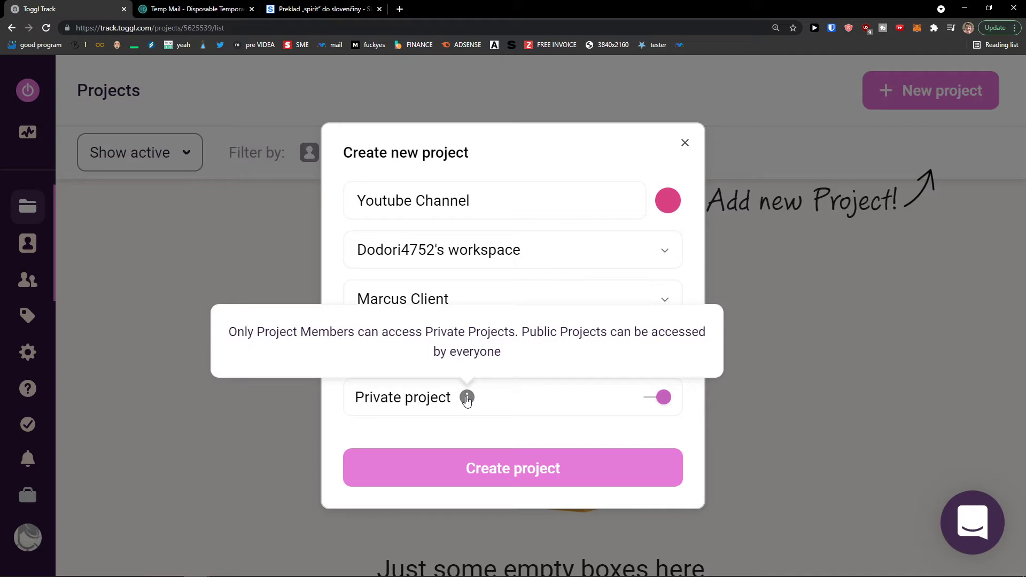
{"action": "key", "text": "ctrl+minus"}
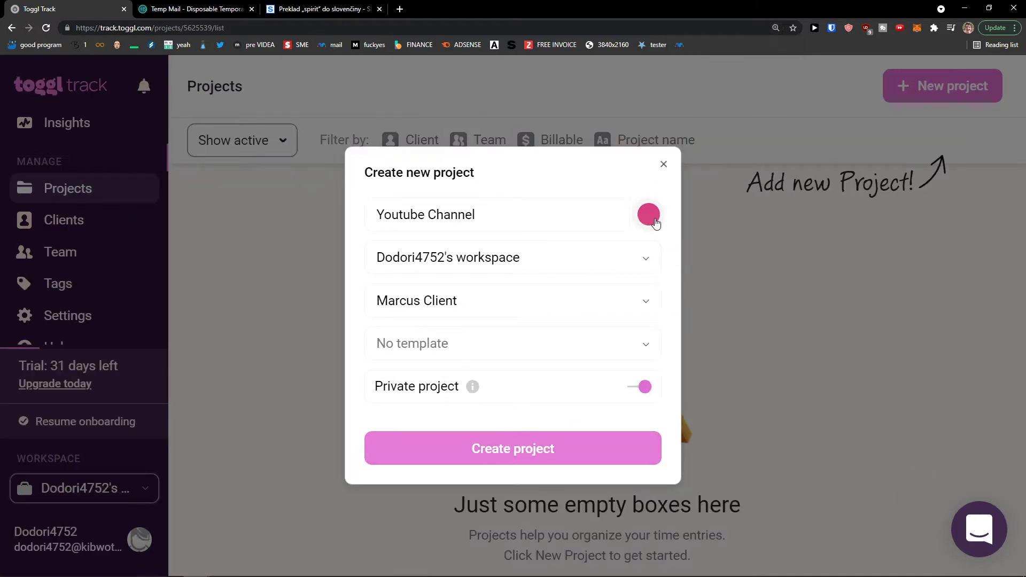
Give the project a red colour, keep the current workspace, create it and open its dashboard
{"action": "left_click", "coordinate": [649, 215]}
{"action": "left_click_drag", "start_coordinate": [523, 351], "coordinate": [392, 316]}
{"action": "left_click", "coordinate": [374, 312]}
{"action": "left_click", "coordinate": [494, 268]}
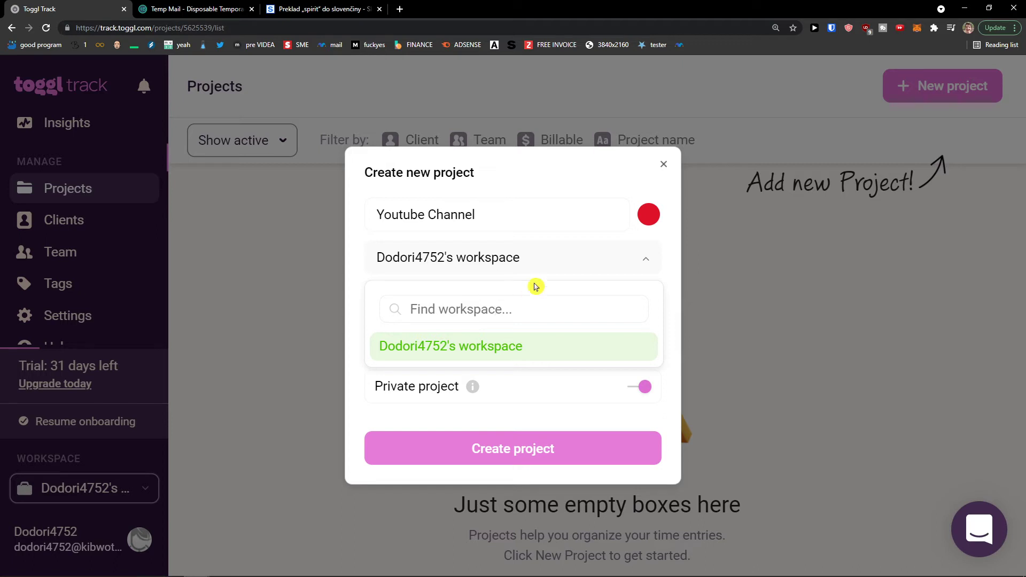
{"action": "left_click", "coordinate": [533, 263]}
{"action": "left_click", "coordinate": [533, 446]}
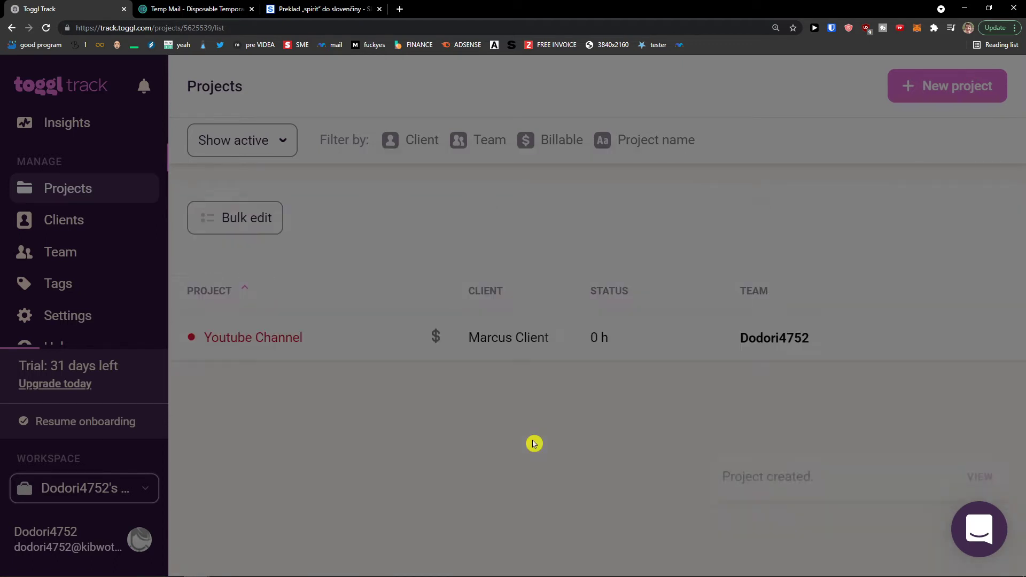
{"action": "key", "text": "ctrl+minus"}
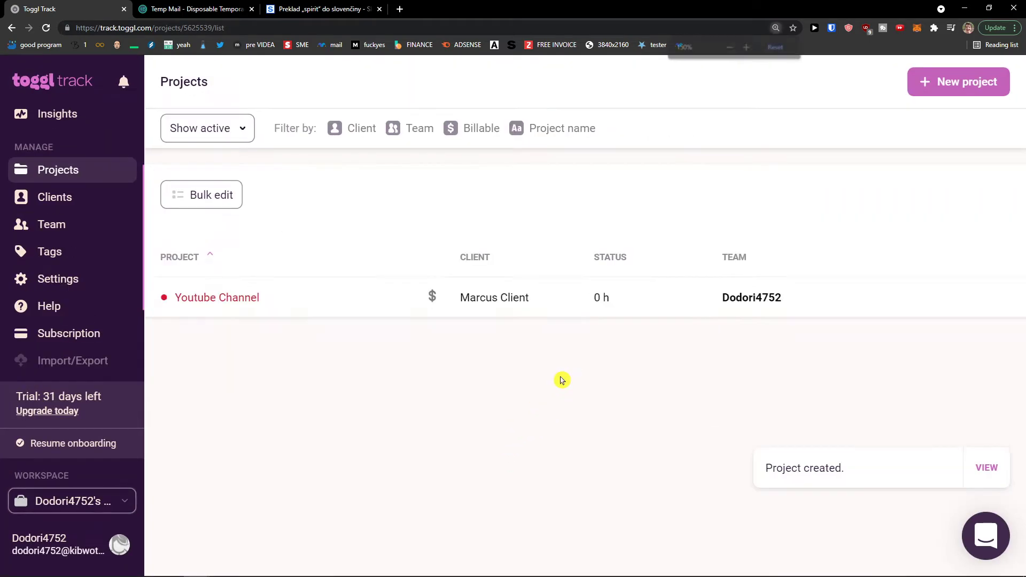
{"action": "left_click", "coordinate": [433, 298]}
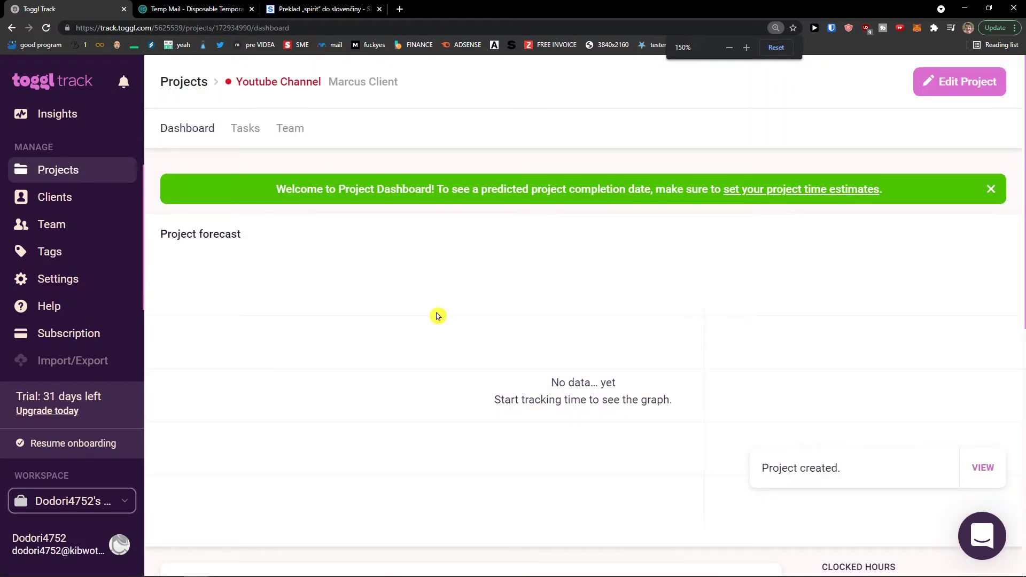
Add a task named 'Create a video' to the Youtube Channel project
{"action": "scroll", "coordinate": [443, 316], "scroll_direction": "down", "scroll_amount": 4}
{"action": "scroll", "coordinate": [436, 319], "scroll_direction": "down", "scroll_amount": 5}
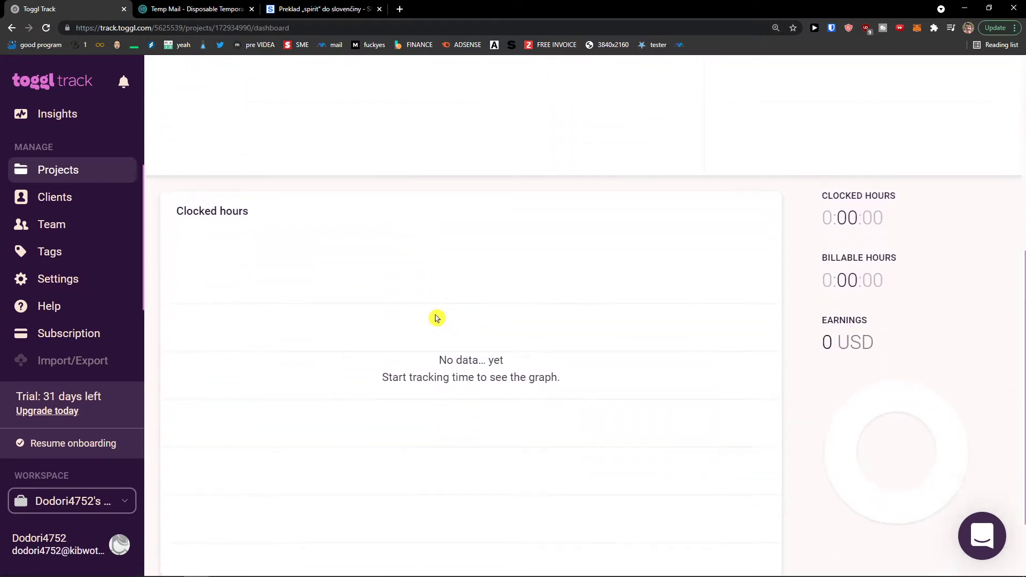
{"action": "scroll", "coordinate": [447, 336], "scroll_direction": "up", "scroll_amount": 8}
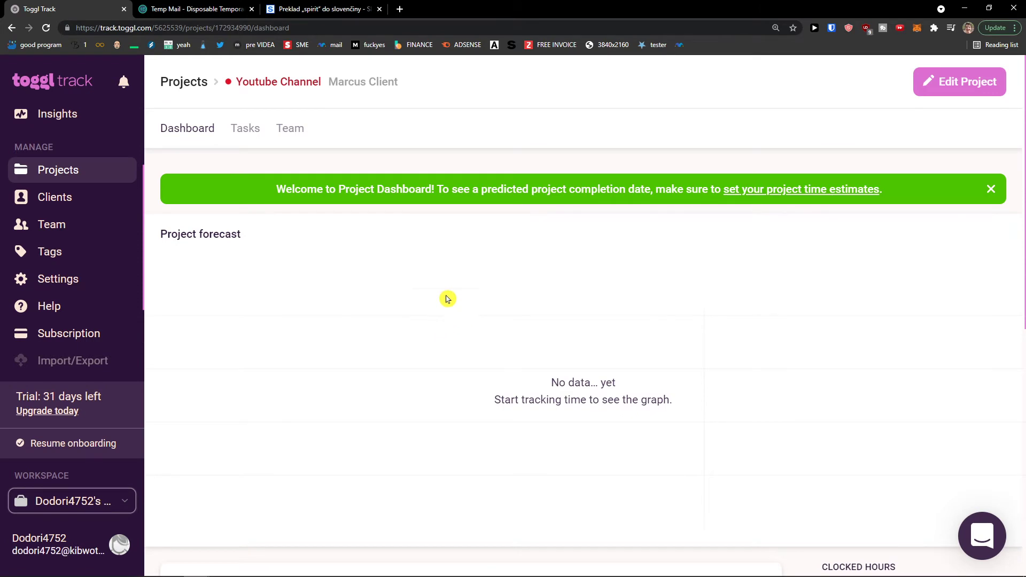
{"action": "left_click", "coordinate": [245, 131]}
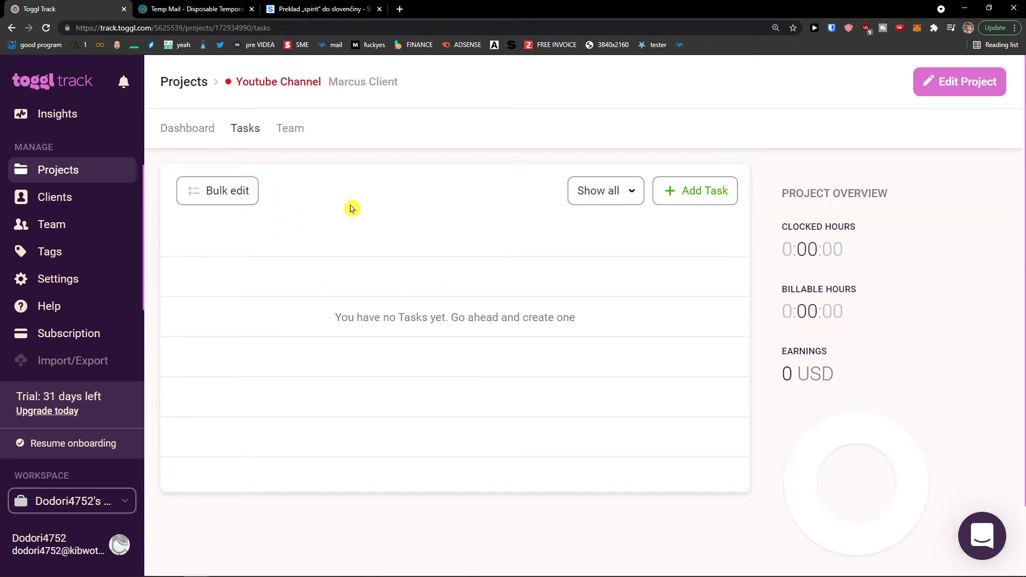
{"action": "left_click", "coordinate": [673, 194]}
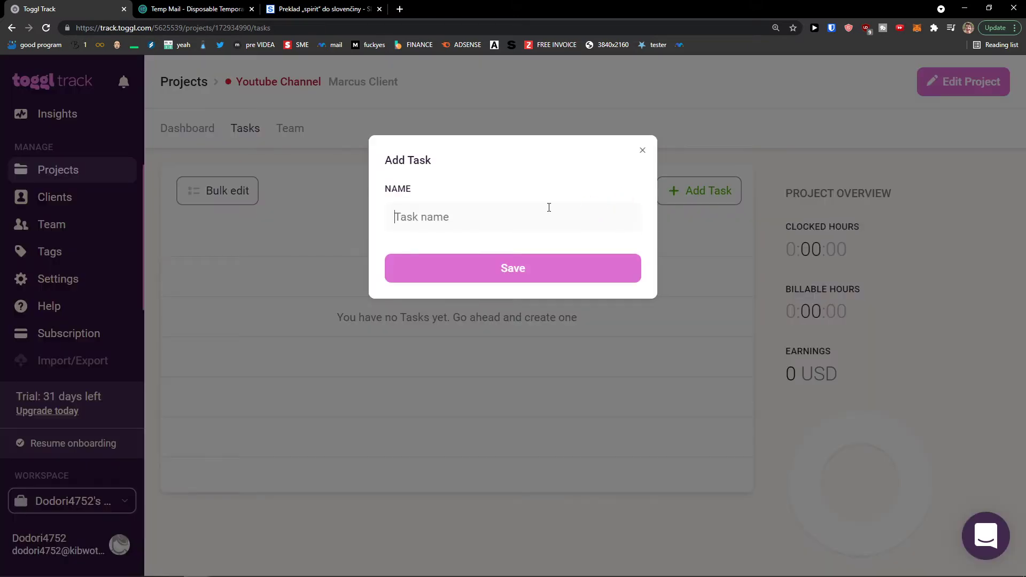
{"action": "type", "text": "Create a video"}
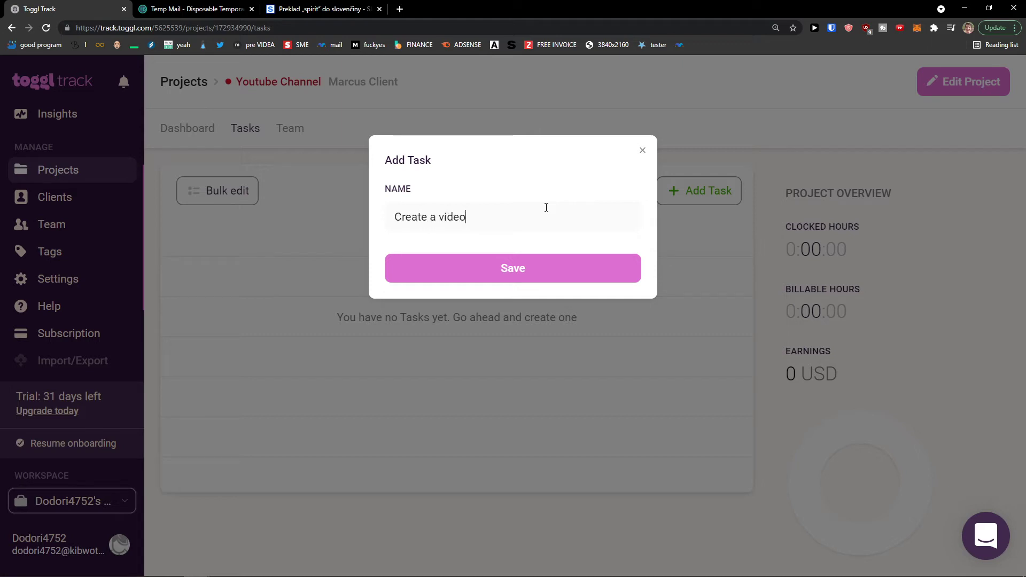
{"action": "left_click", "coordinate": [502, 274]}
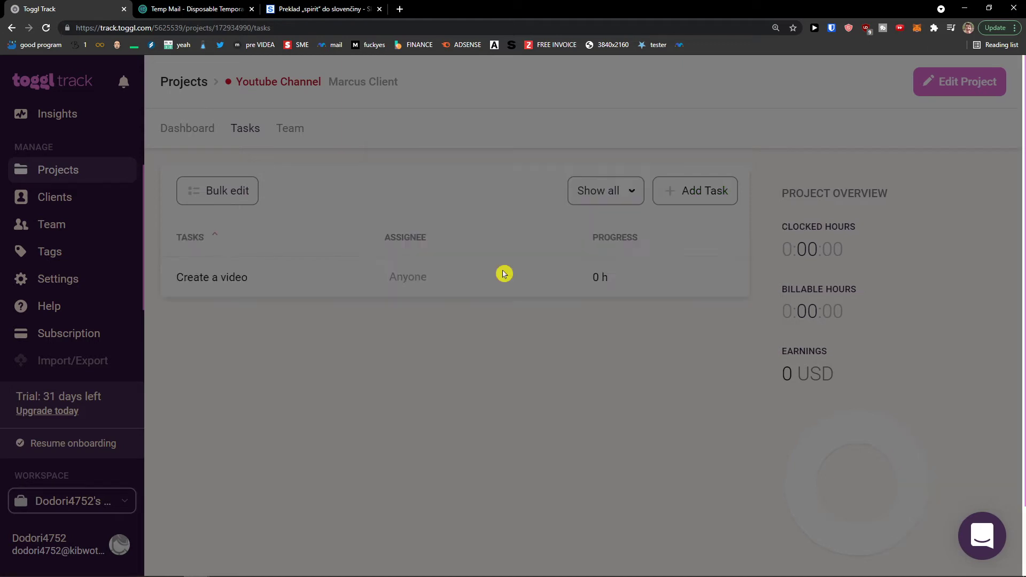
Assign the Create a video task to the only member and view the project's team
{"action": "left_click", "coordinate": [735, 277]}
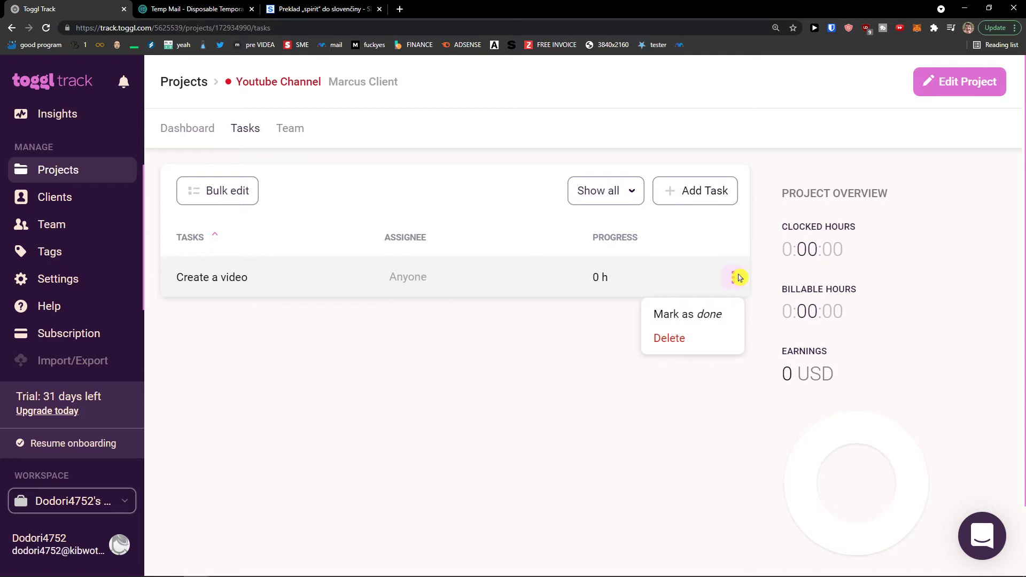
{"action": "left_click", "coordinate": [401, 286]}
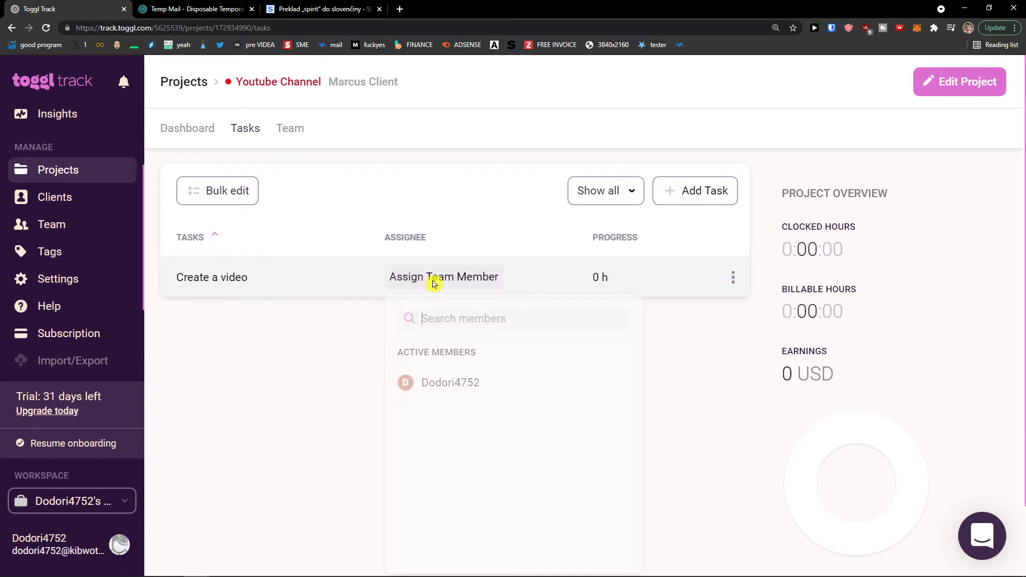
{"action": "left_click", "coordinate": [429, 374]}
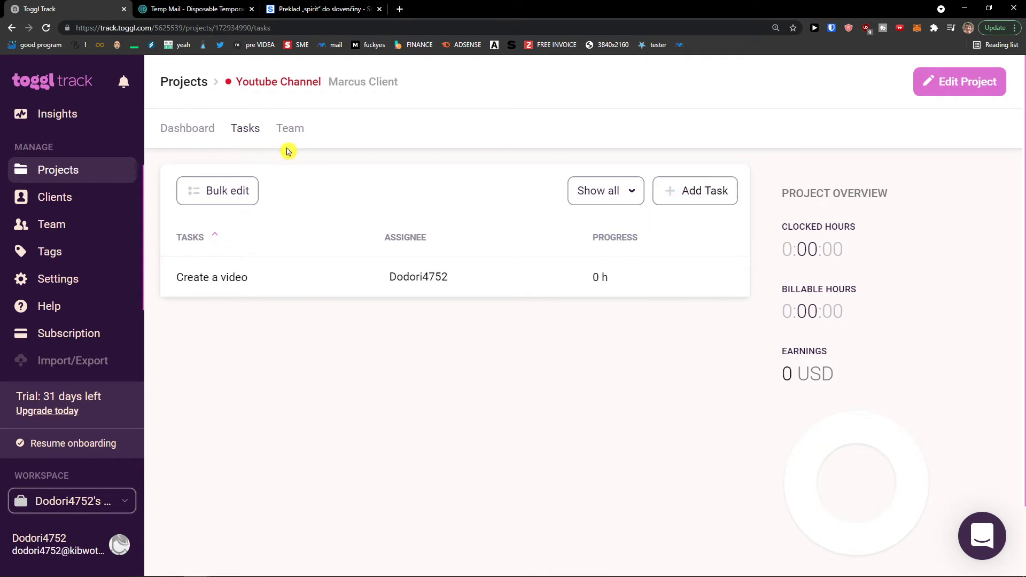
{"action": "left_click", "coordinate": [292, 131]}
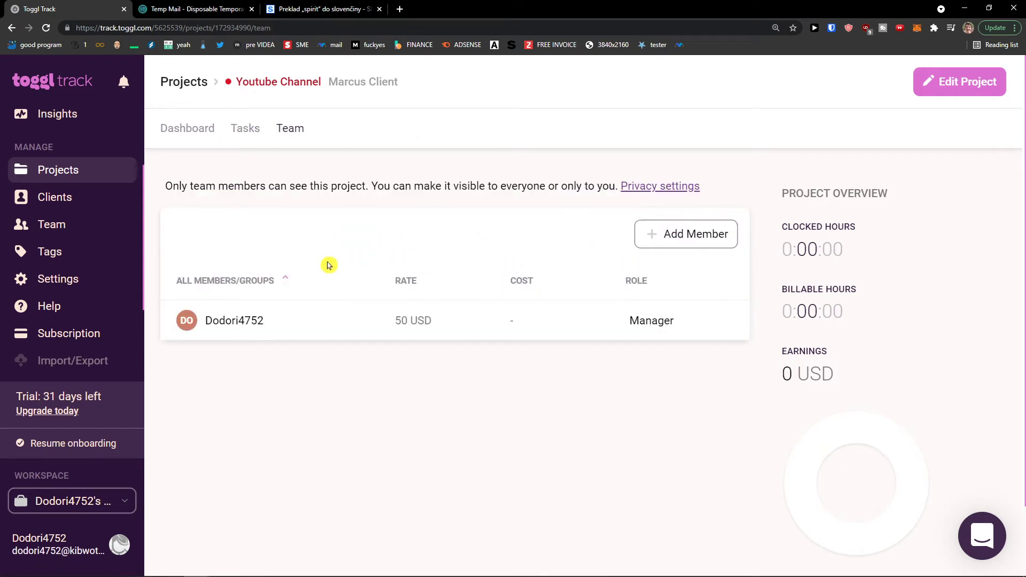
{"action": "left_click", "coordinate": [948, 87]}
Enter 25 USD as the Youtube Channel project's hourly rate and save it
{"action": "scroll", "coordinate": [505, 197], "scroll_direction": "down", "scroll_amount": 1}
{"action": "scroll", "coordinate": [505, 196], "scroll_direction": "up", "scroll_amount": 1}
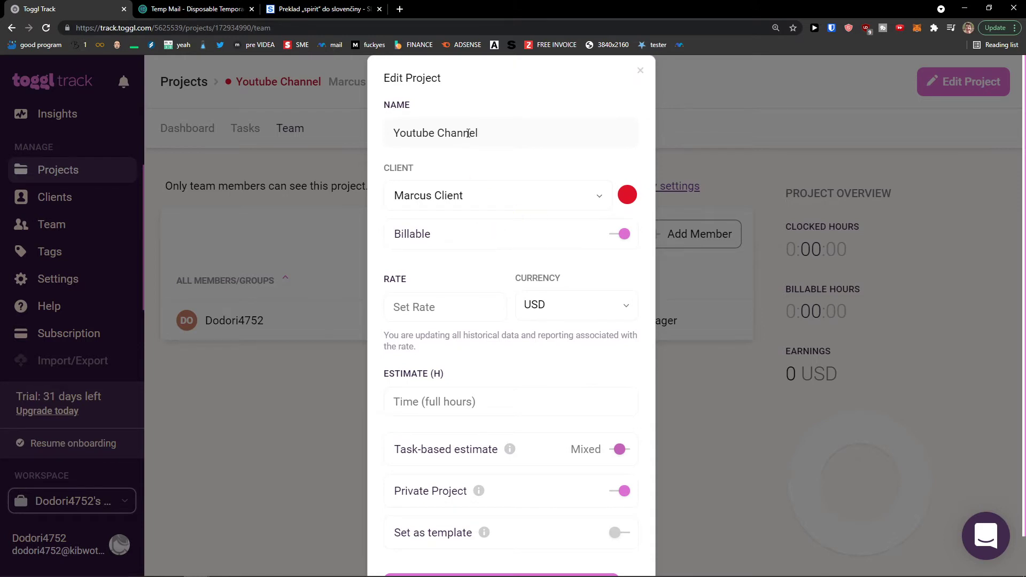
{"action": "scroll", "coordinate": [458, 308], "scroll_direction": "down", "scroll_amount": 1}
{"action": "left_click", "coordinate": [459, 271]}
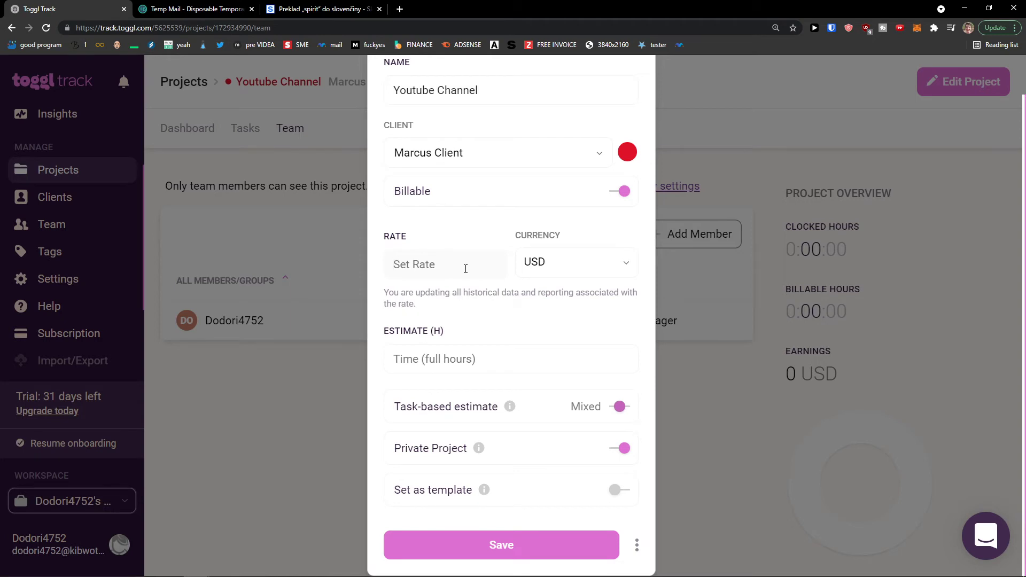
{"action": "type", "text": "25"}
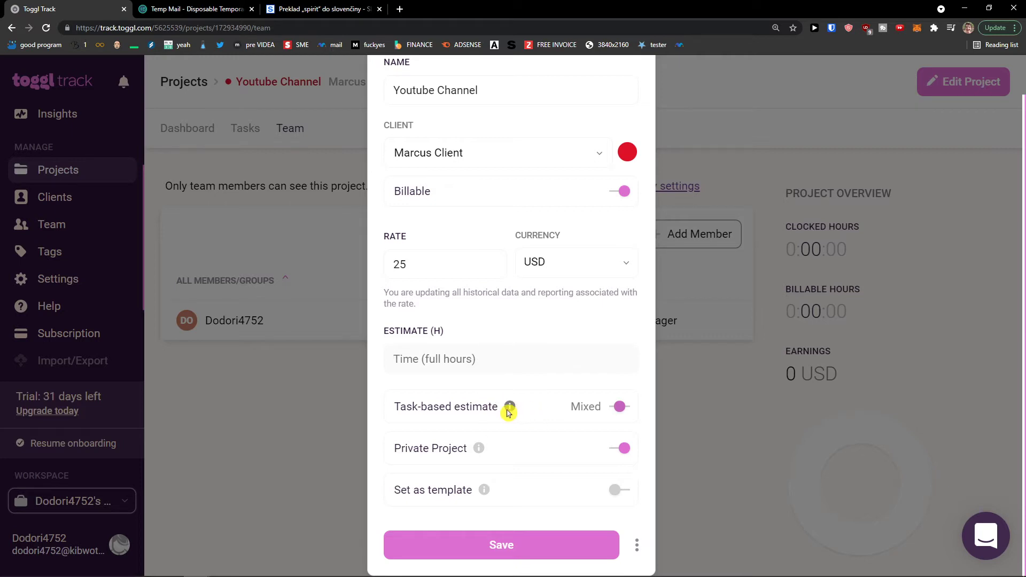
{"action": "mouse_move", "coordinate": [510, 409]}
{"action": "mouse_move", "coordinate": [486, 492]}
{"action": "left_click", "coordinate": [637, 545]}
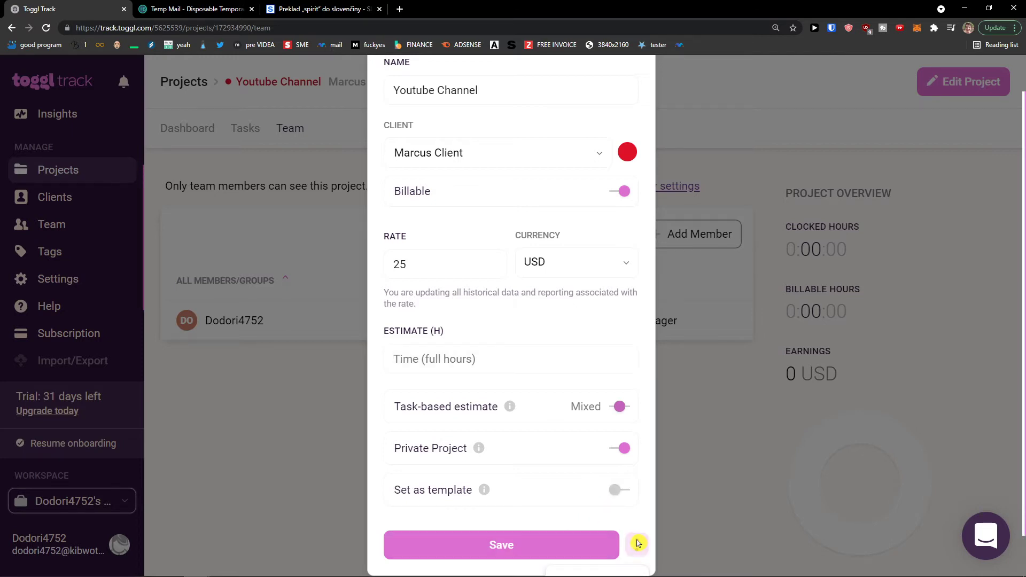
{"action": "key", "text": "ctrl+minus"}
{"action": "key", "text": "ctrl+minus"}
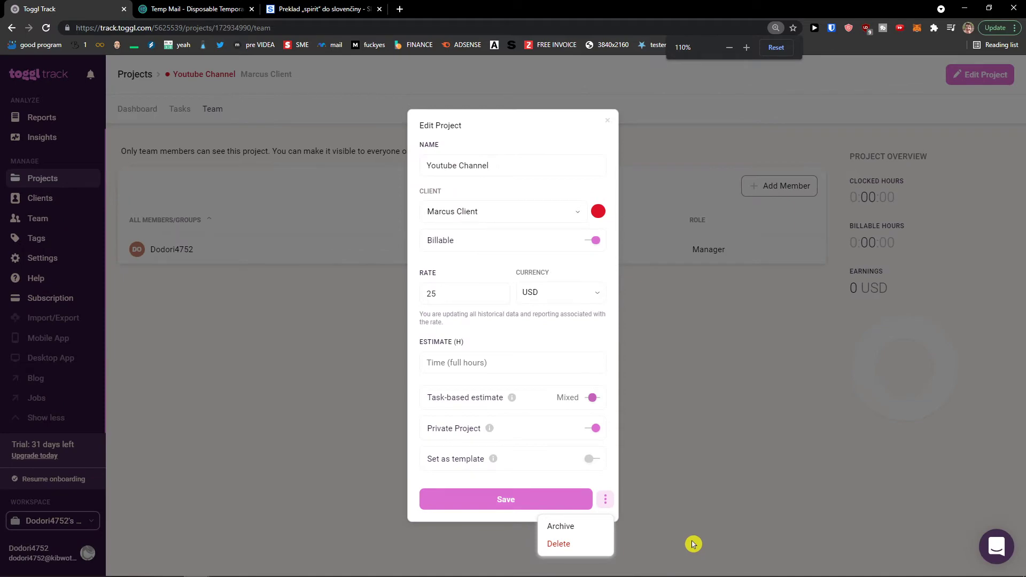
{"action": "key", "text": "ctrl+plus"}
{"action": "key", "text": "ctrl+plus"}
{"action": "key", "text": "ctrl+plus"}
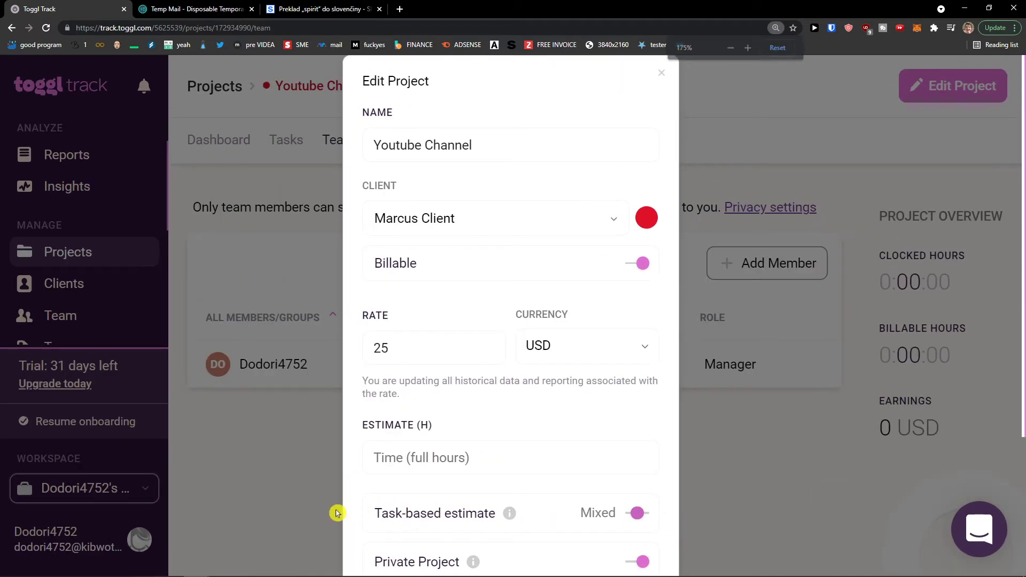
{"action": "scroll", "coordinate": [314, 512], "scroll_direction": "down", "scroll_amount": 3}
{"action": "left_click", "coordinate": [426, 542]}
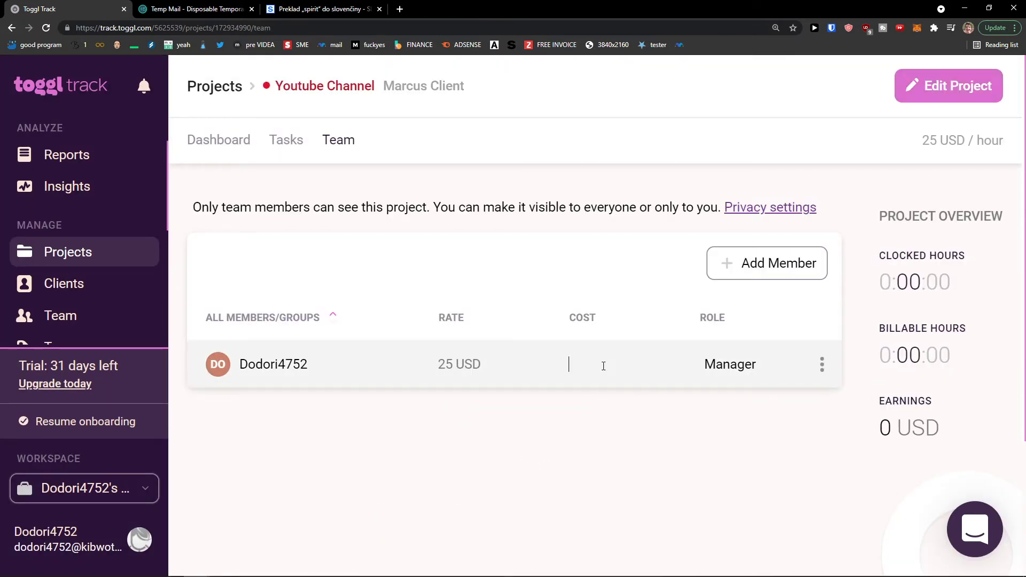
{"action": "left_click", "coordinate": [595, 369]}
Set the member's labour cost to 10 USD and view the project's dashboard
{"action": "type", "text": "10"}
{"action": "key", "text": "Return"}
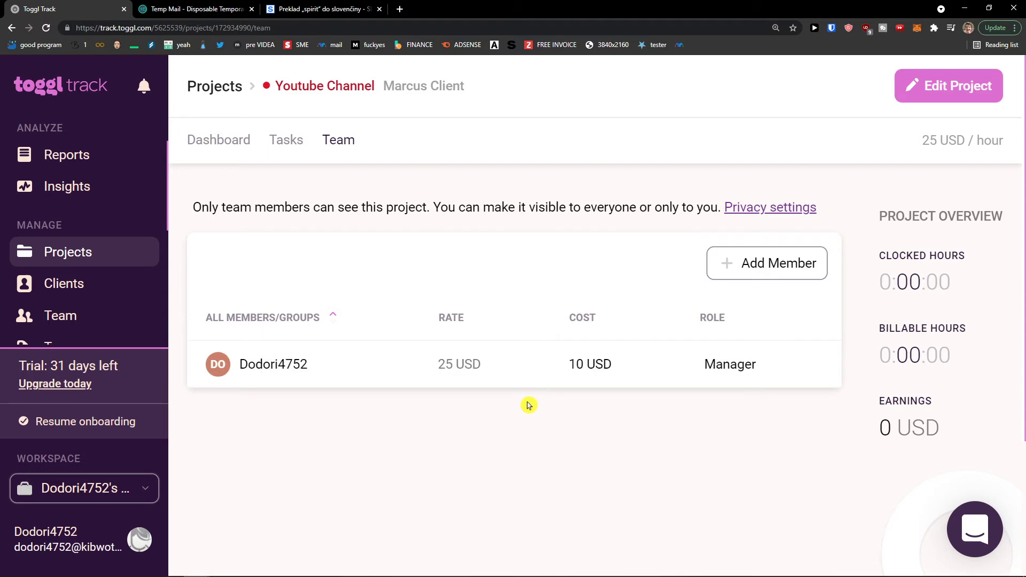
{"action": "left_click", "coordinate": [229, 143]}
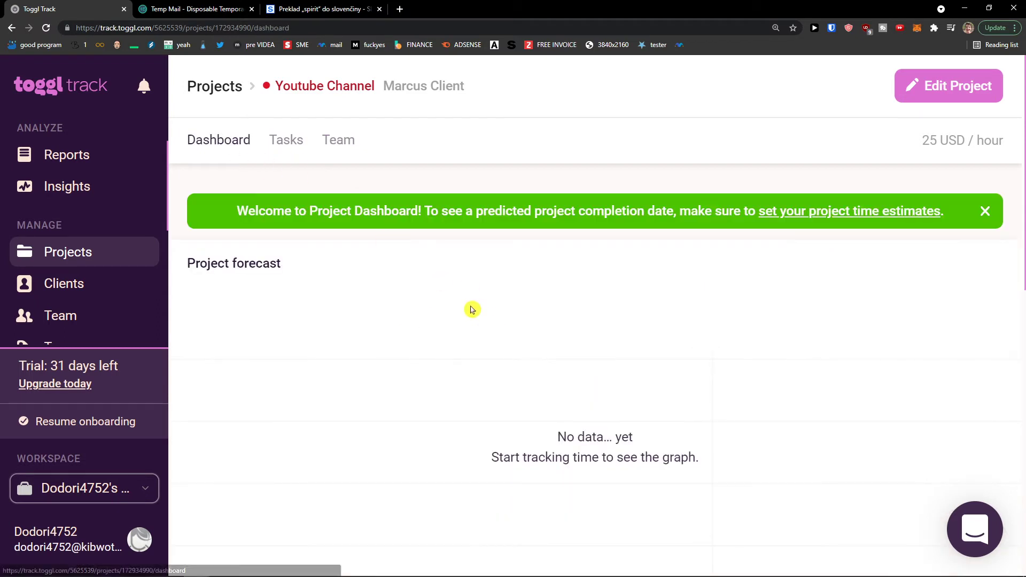
{"action": "scroll", "coordinate": [374, 286], "scroll_direction": "down", "scroll_amount": 1}
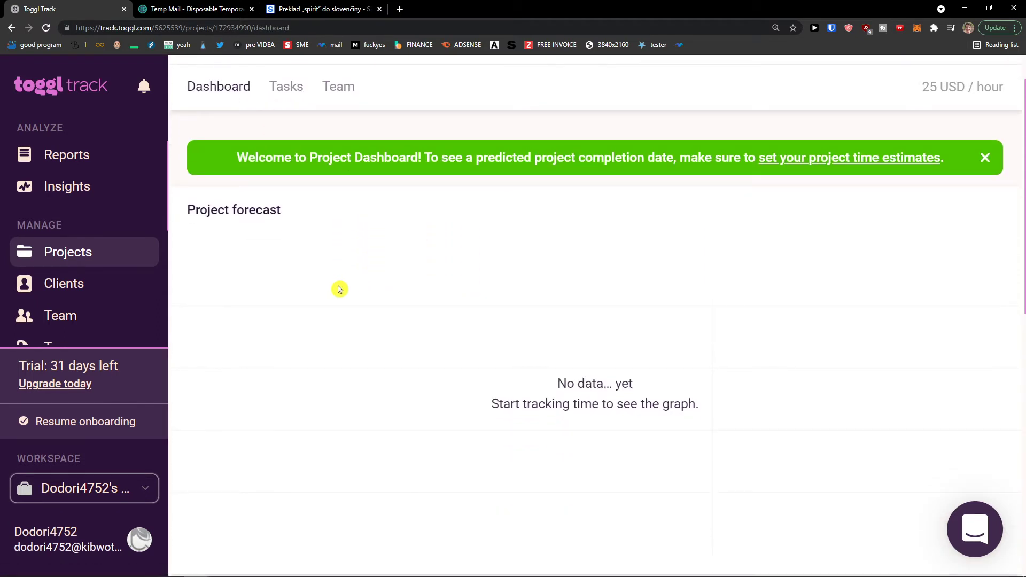
{"action": "key", "text": "ctrl+minus"}
{"action": "key", "text": "ctrl+minus"}
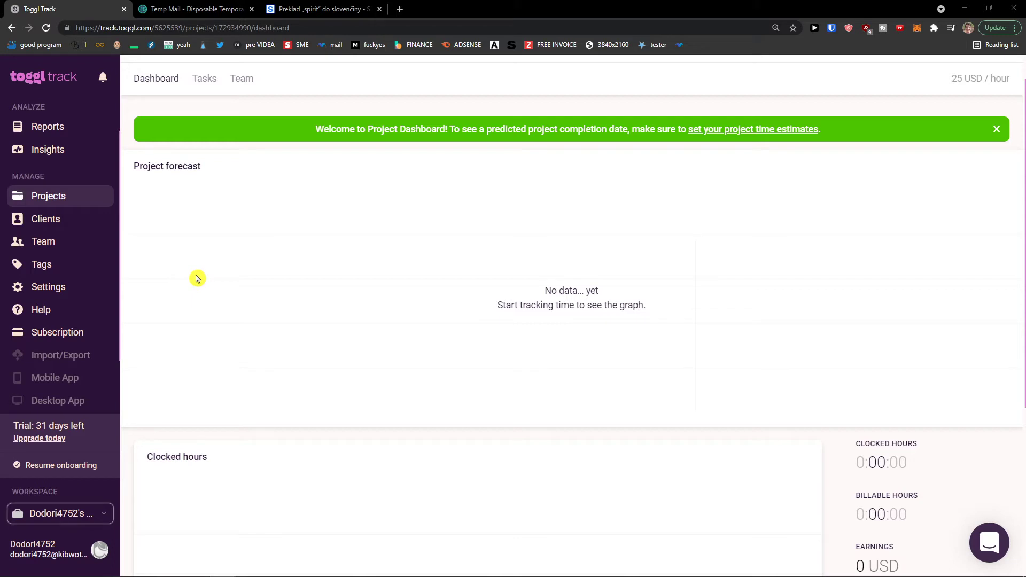
{"action": "left_click", "coordinate": [74, 266]}
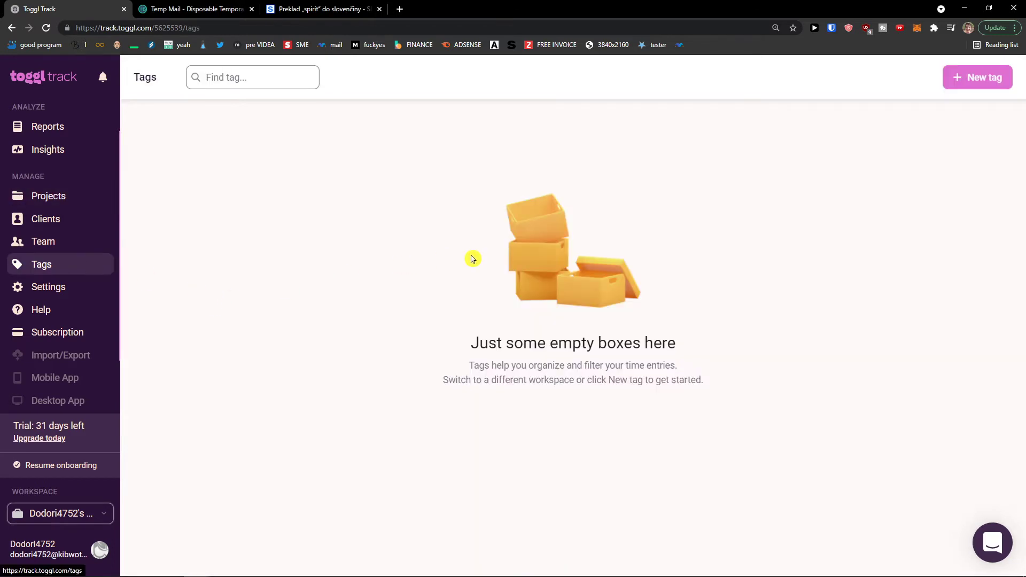
Create a workspace tag named Youtube
{"action": "left_click", "coordinate": [967, 86]}
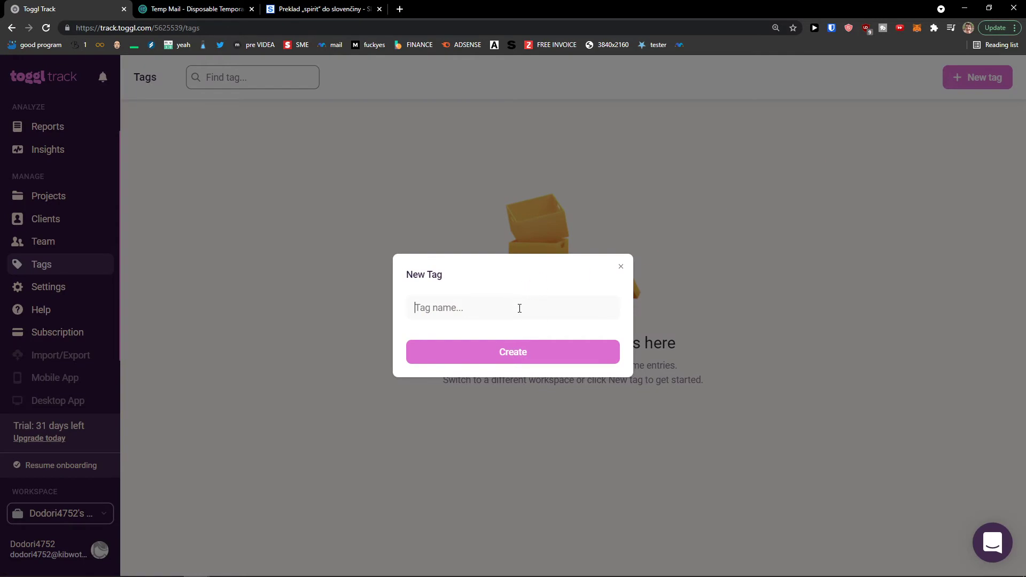
{"action": "type", "text": "4"}
{"action": "key", "text": "BackSpace"}
{"action": "type", "text": "Youtube"}
{"action": "key", "text": "Return"}
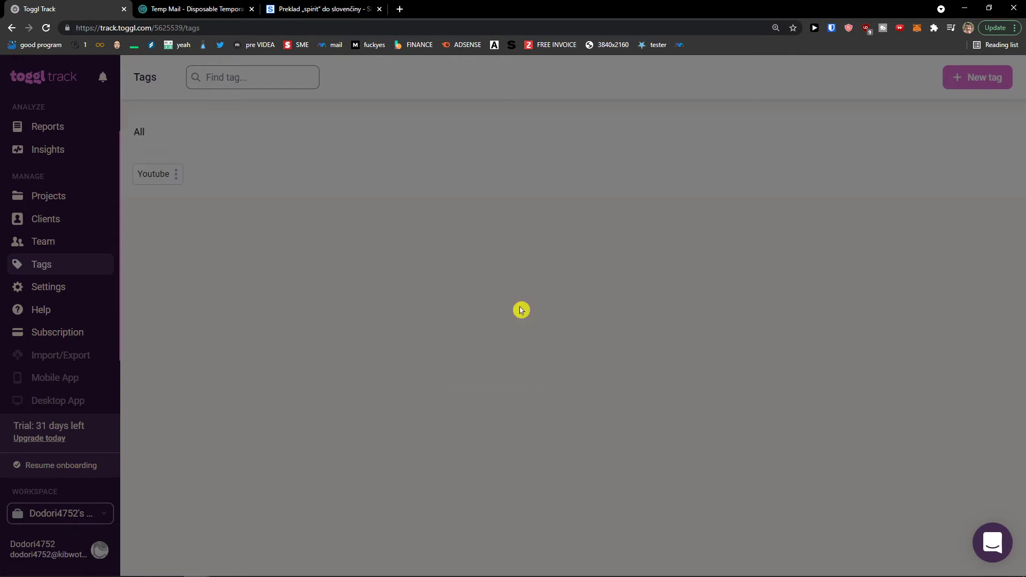
{"action": "key", "text": "alt+Left"}
{"action": "key", "text": "alt+Right"}
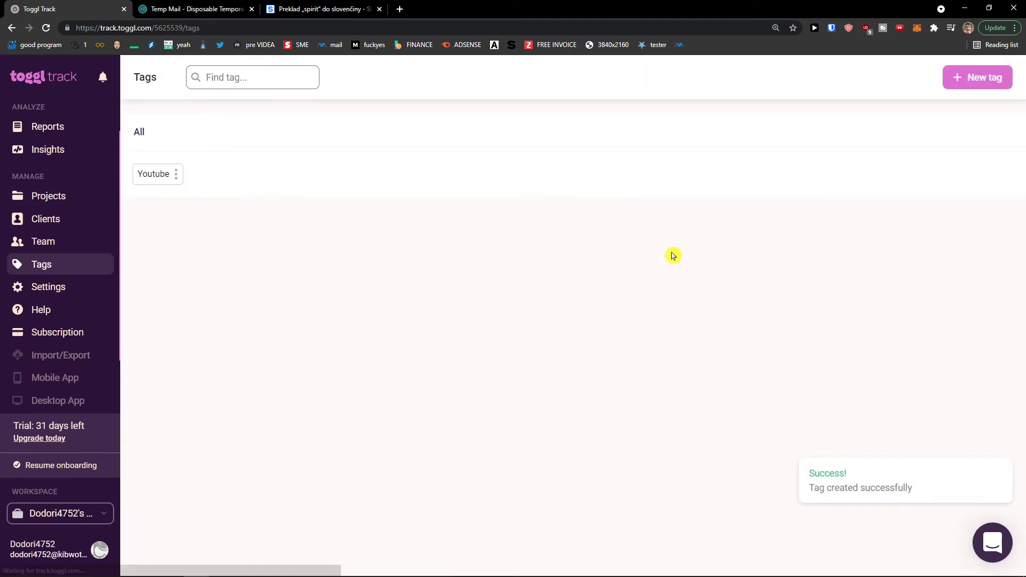
Create a second tag named Youtube video
{"action": "left_click", "coordinate": [973, 78]}
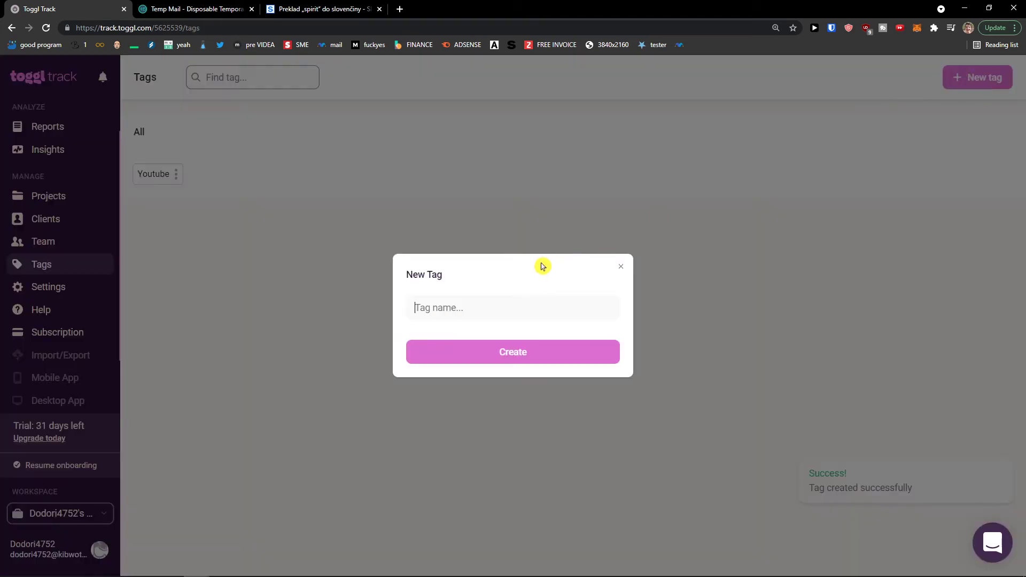
{"action": "type", "text": "Yiztube vi"}
{"action": "left_click", "coordinate": [510, 351]}
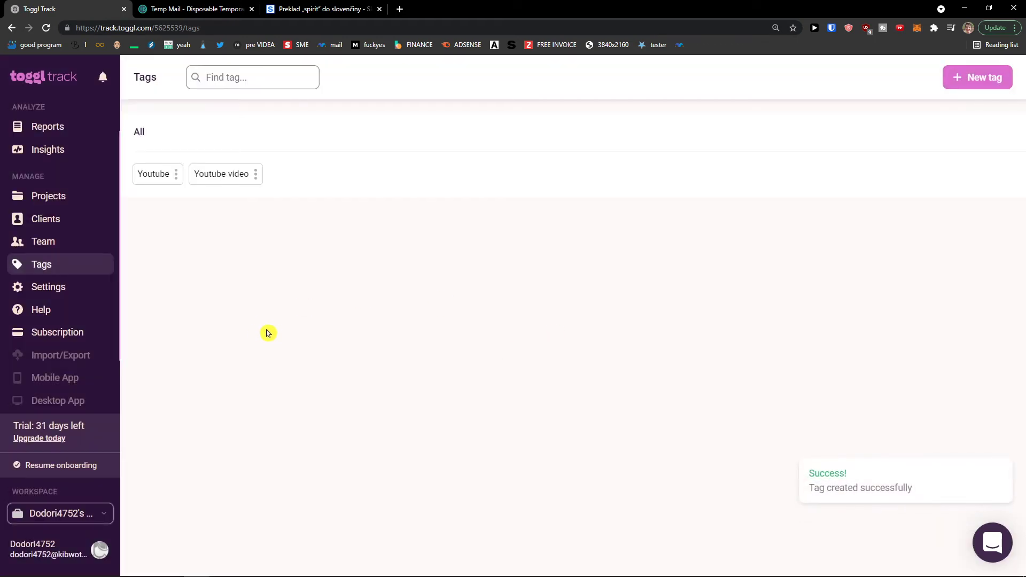
{"action": "scroll", "coordinate": [99, 316], "scroll_direction": "up", "scroll_amount": 2}
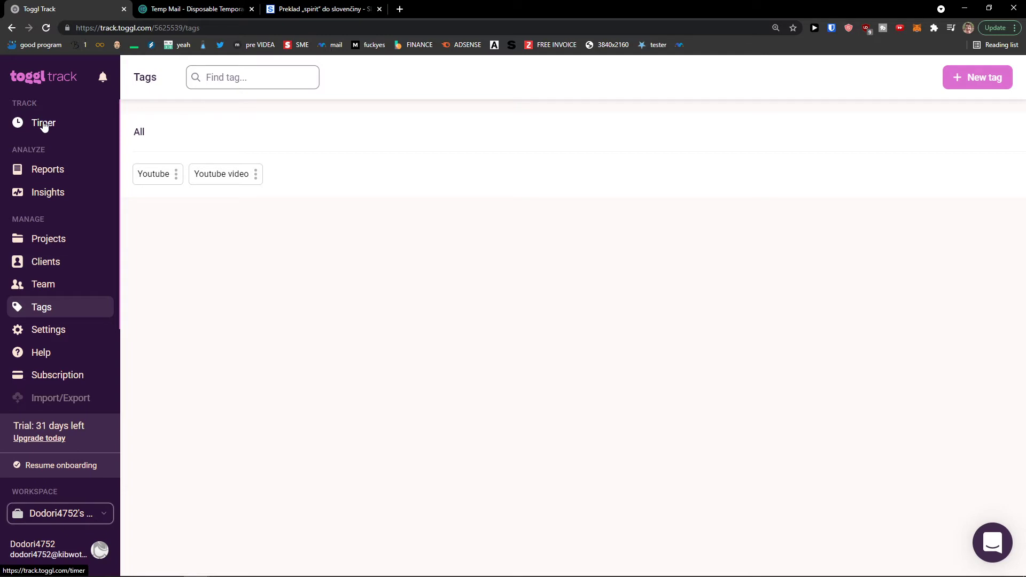
Start and stop a timer entry named Youtube Script, leaving it without a project
{"action": "left_click", "coordinate": [44, 126]}
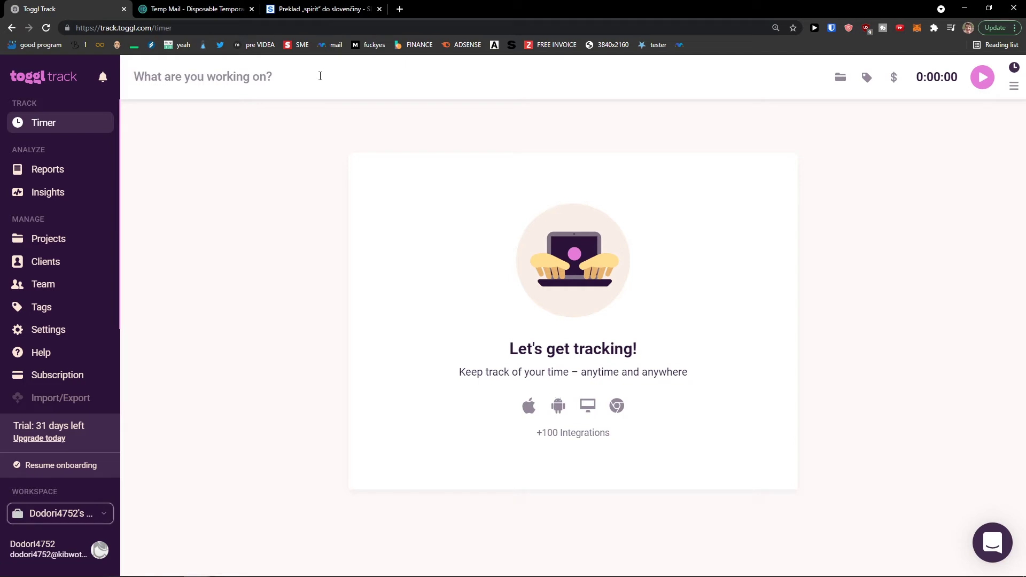
{"action": "type", "text": "Yiz"}
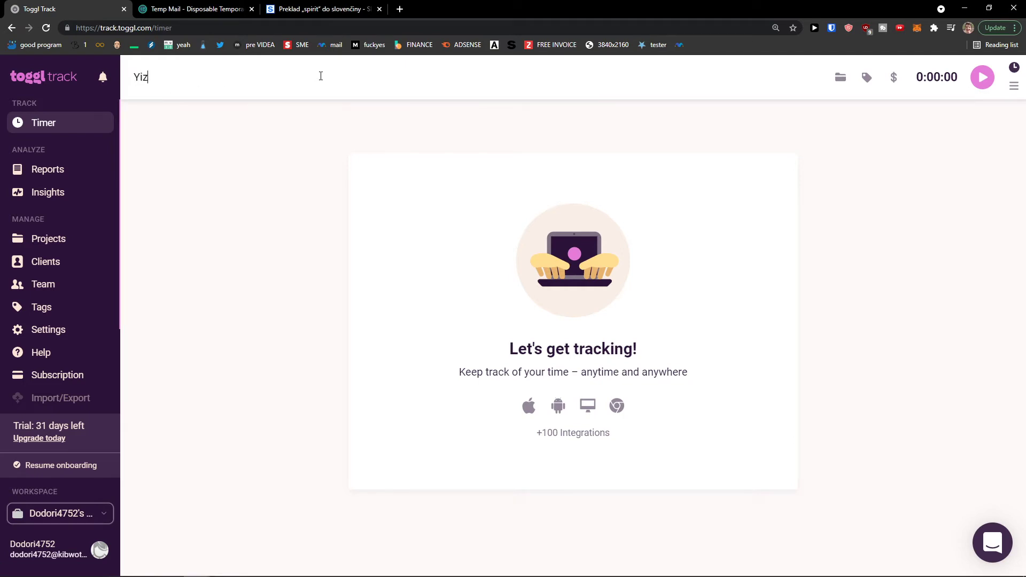
{"action": "type", "text": "outube Script"}
{"action": "key", "text": "Return"}
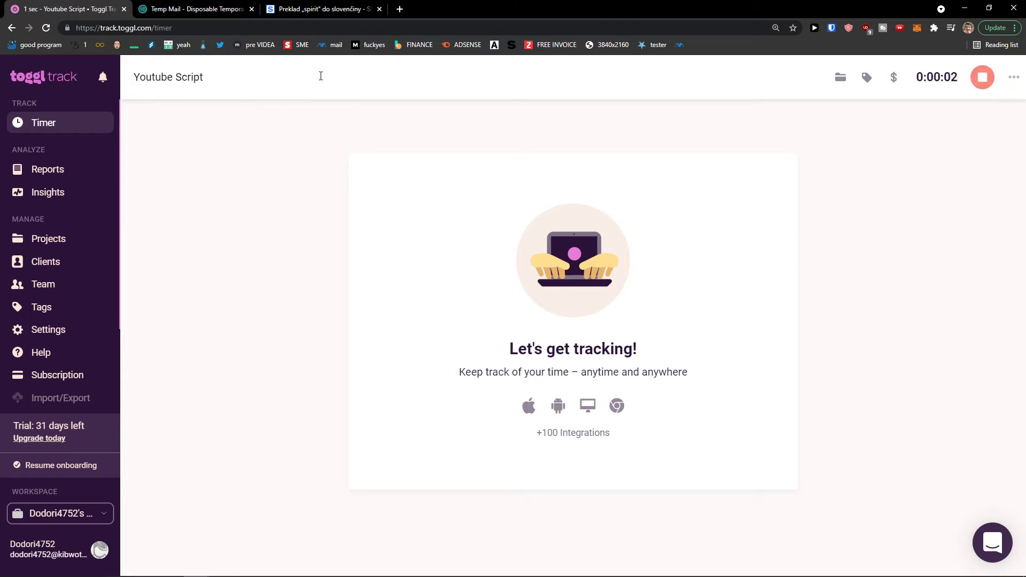
{"action": "left_click", "coordinate": [983, 78]}
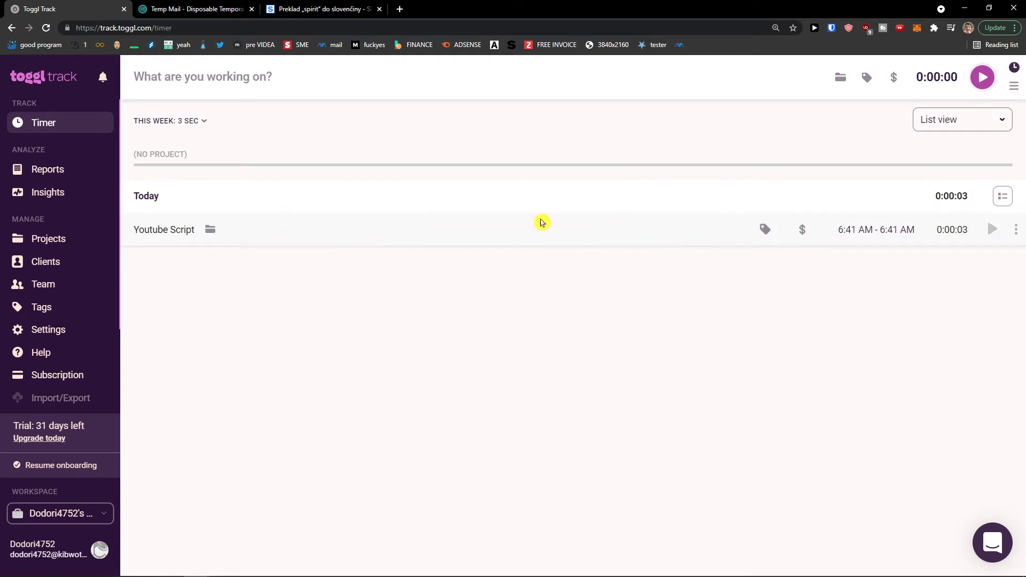
{"action": "left_click", "coordinate": [211, 229]}
{"action": "left_click", "coordinate": [210, 230]}
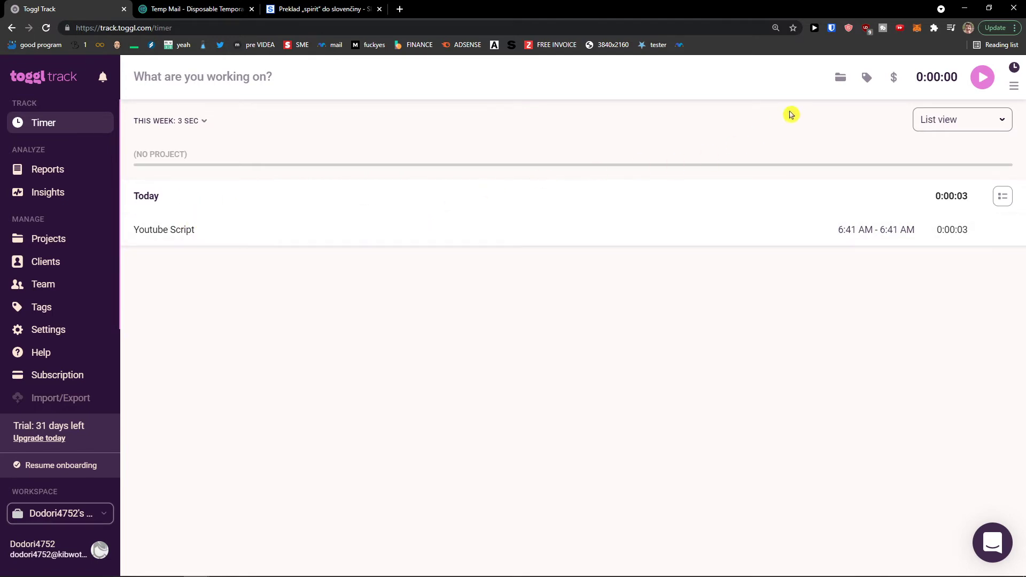
{"action": "left_click", "coordinate": [840, 78]}
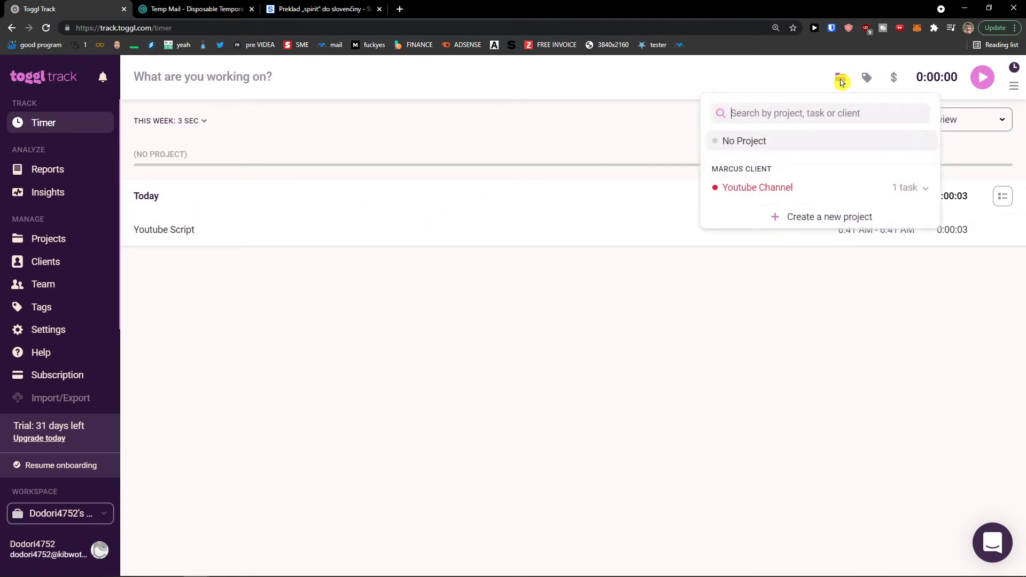
Set the next entry to Youtube Channel, tag it Youtube and Youtube video, and make it billable
{"action": "left_click", "coordinate": [764, 188]}
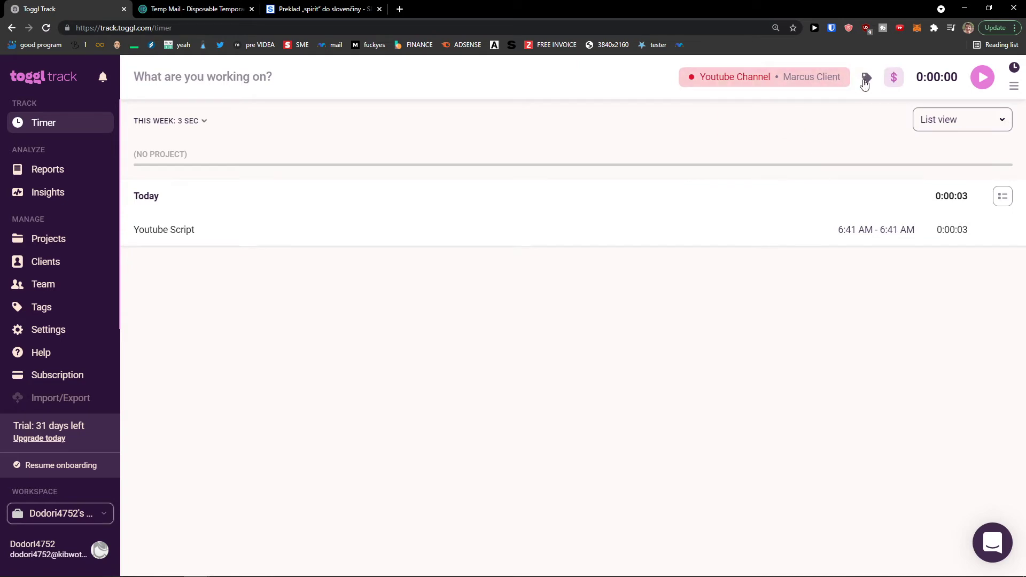
{"action": "left_click", "coordinate": [772, 78]}
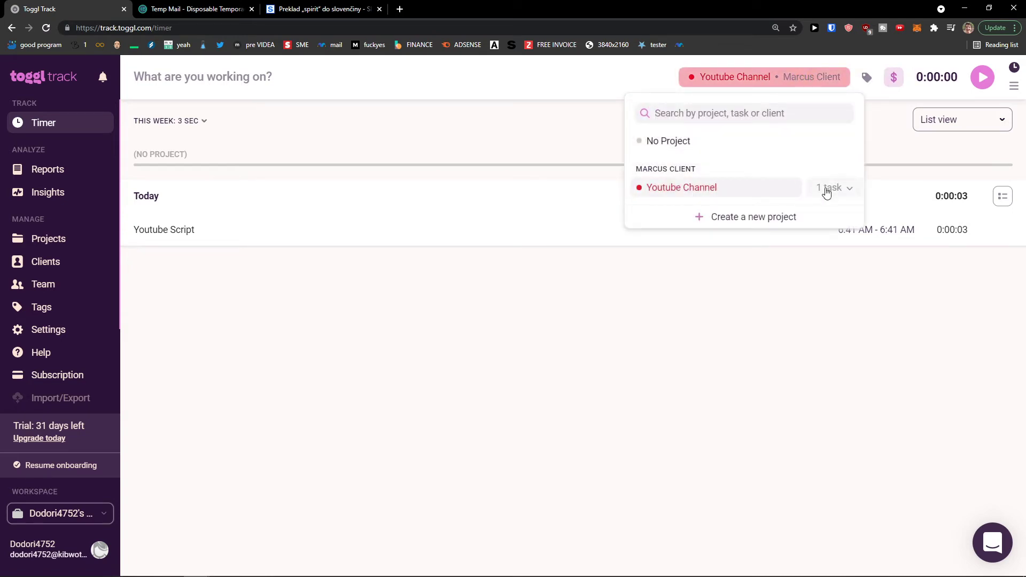
{"action": "left_click", "coordinate": [866, 78]}
{"action": "left_click", "coordinate": [809, 150]}
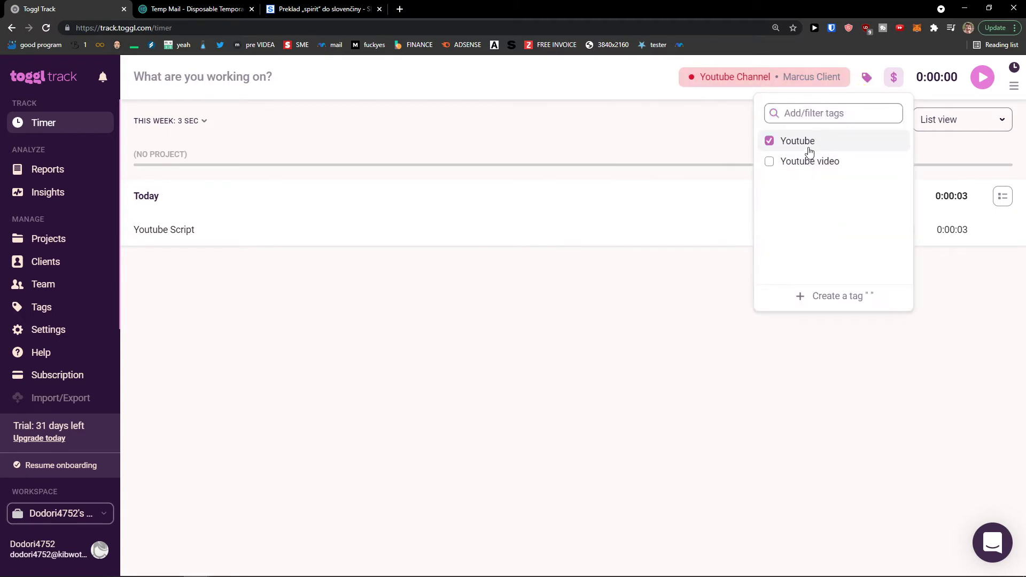
{"action": "left_click", "coordinate": [810, 161]}
{"action": "left_click", "coordinate": [675, 138]}
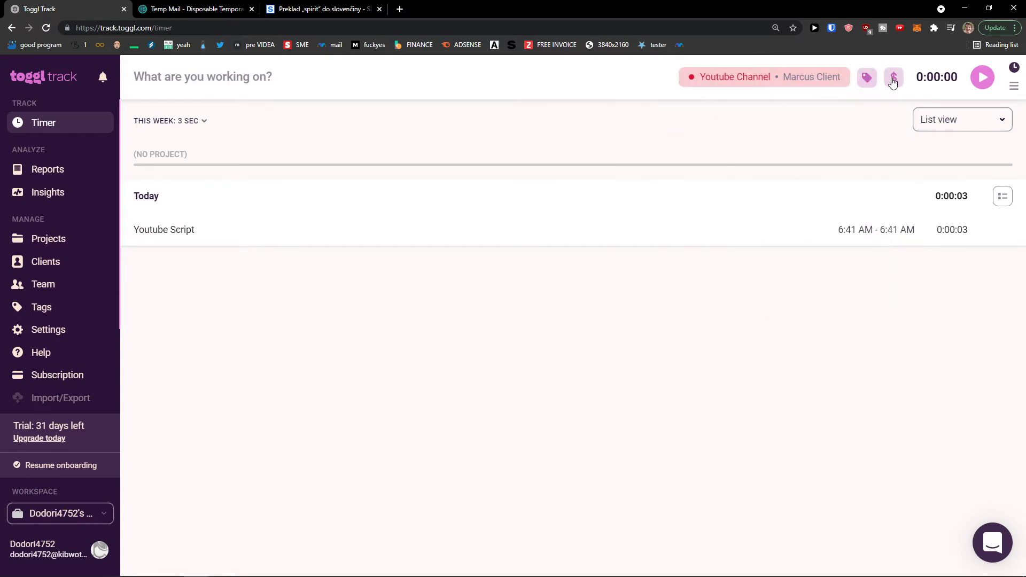
{"action": "left_click", "coordinate": [893, 80]}
Delete the old Youtube Script entry
{"action": "mouse_move", "coordinate": [208, 234]}
{"action": "left_click", "coordinate": [1016, 230]}
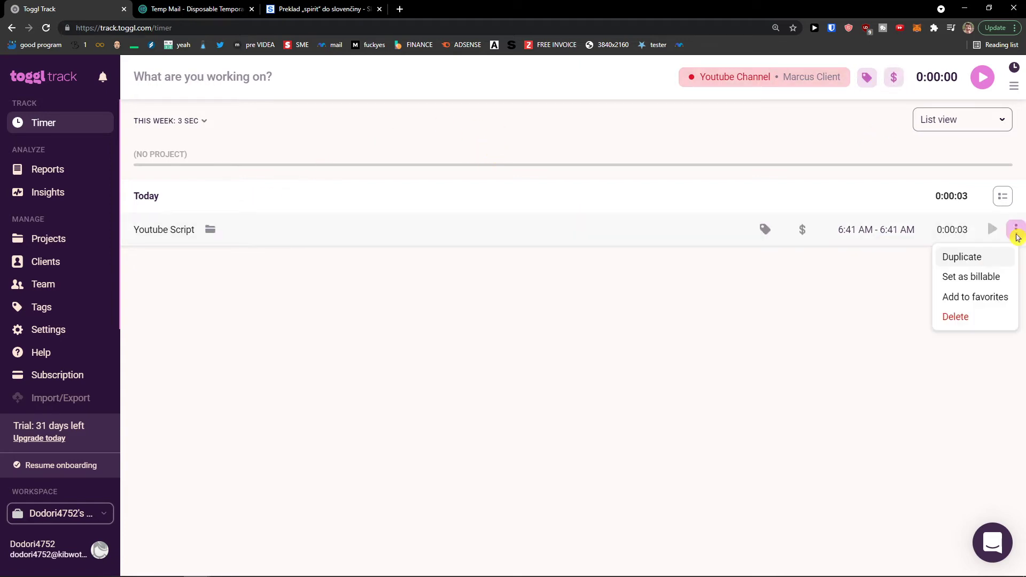
{"action": "left_click", "coordinate": [965, 312]}
{"action": "left_click", "coordinate": [263, 82]}
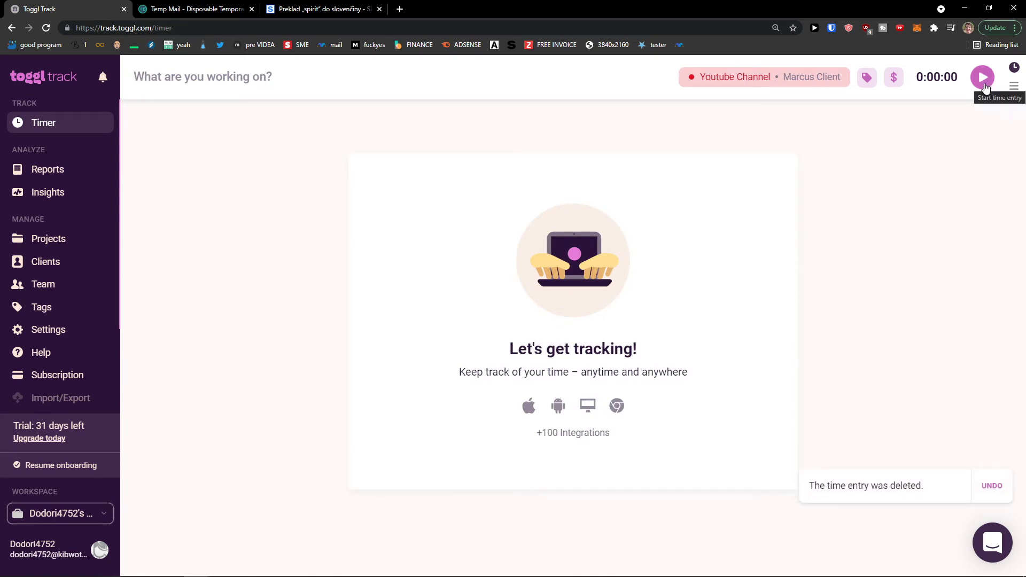
Confirm the new entry's project and tags and mark it billable
{"action": "left_click", "coordinate": [806, 81]}
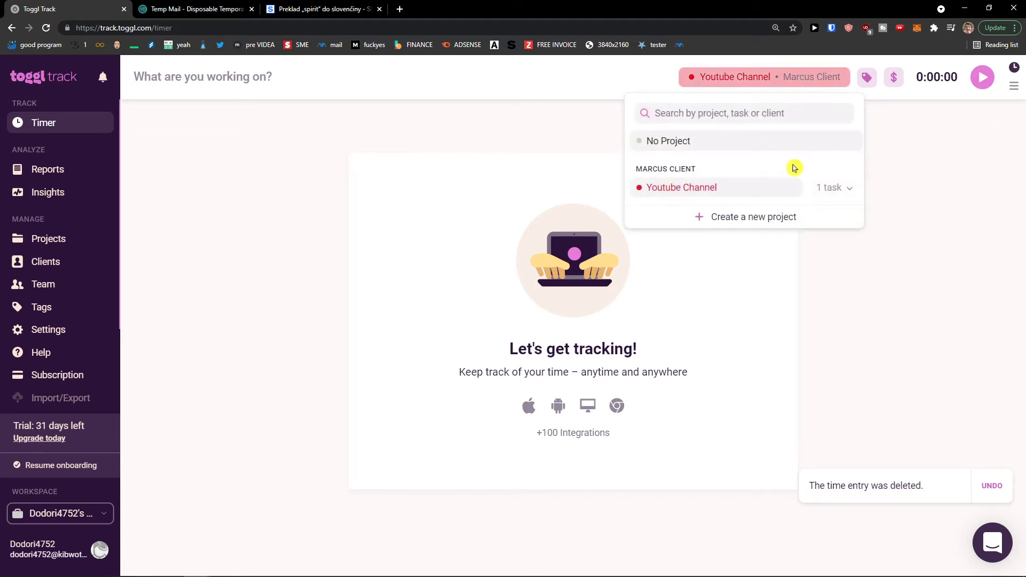
{"action": "left_click", "coordinate": [909, 199]}
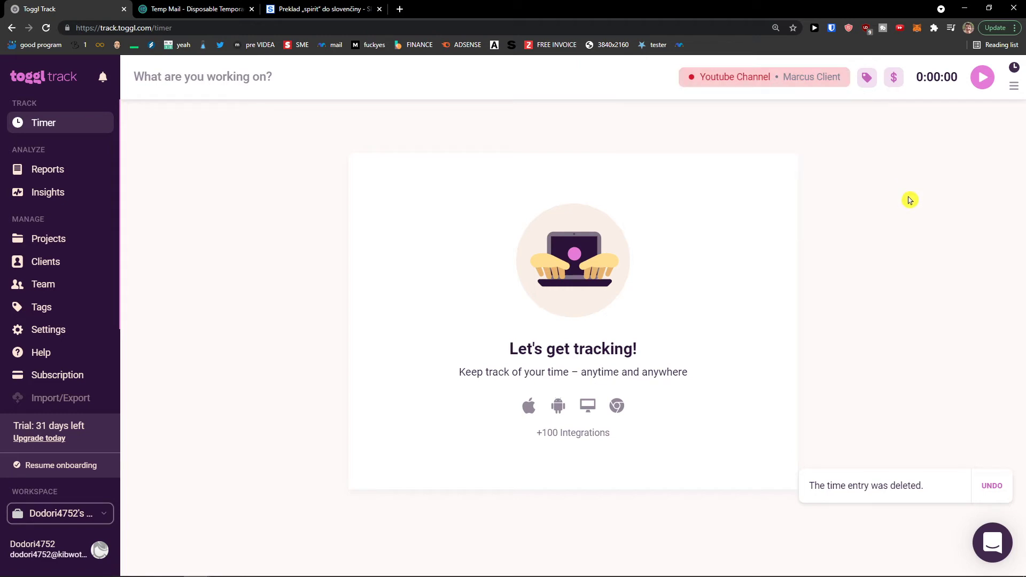
{"action": "key", "text": "ctrl+plus"}
{"action": "left_click", "coordinate": [834, 85]}
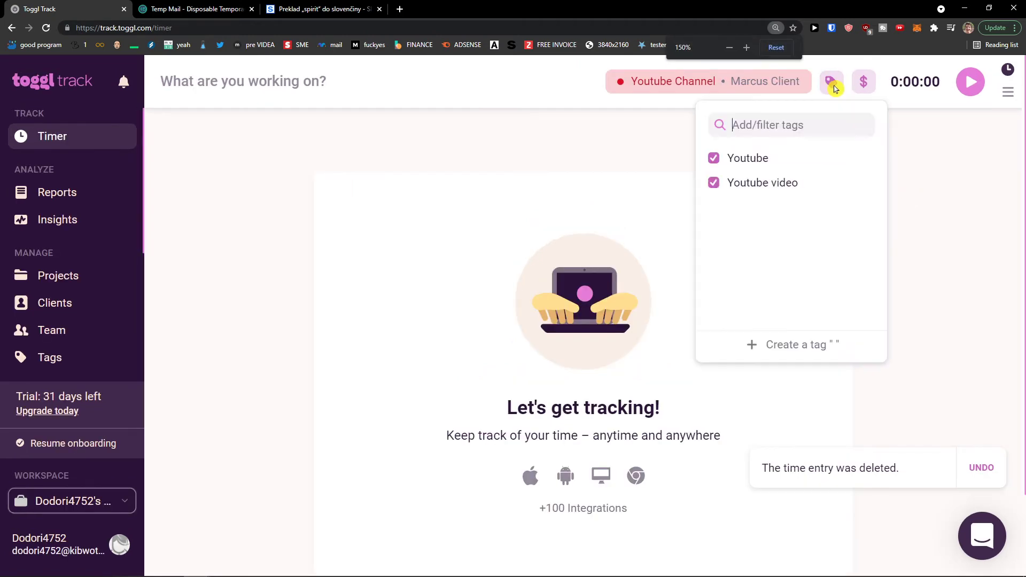
{"action": "left_click", "coordinate": [865, 86]}
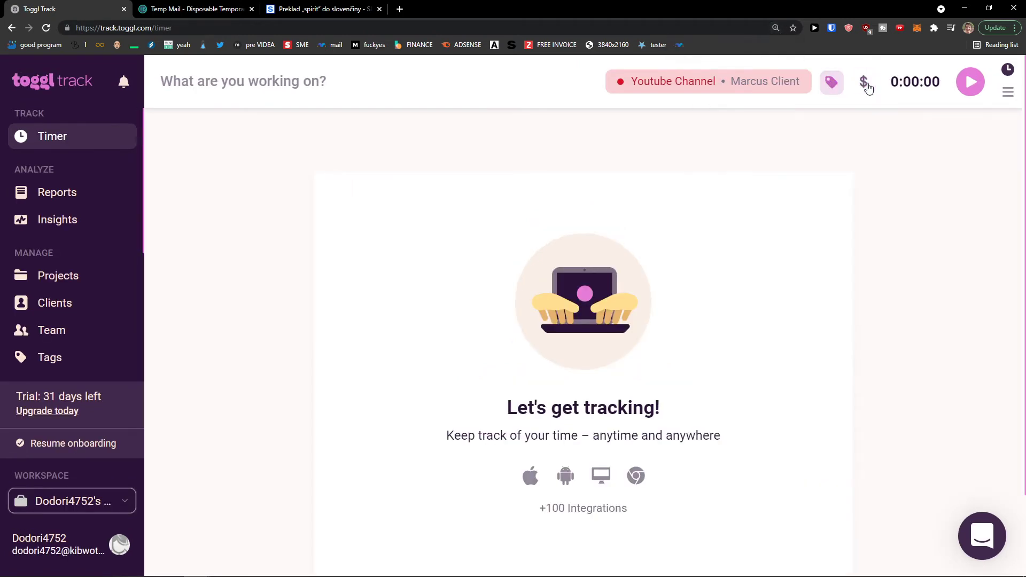
{"action": "left_click", "coordinate": [864, 90]}
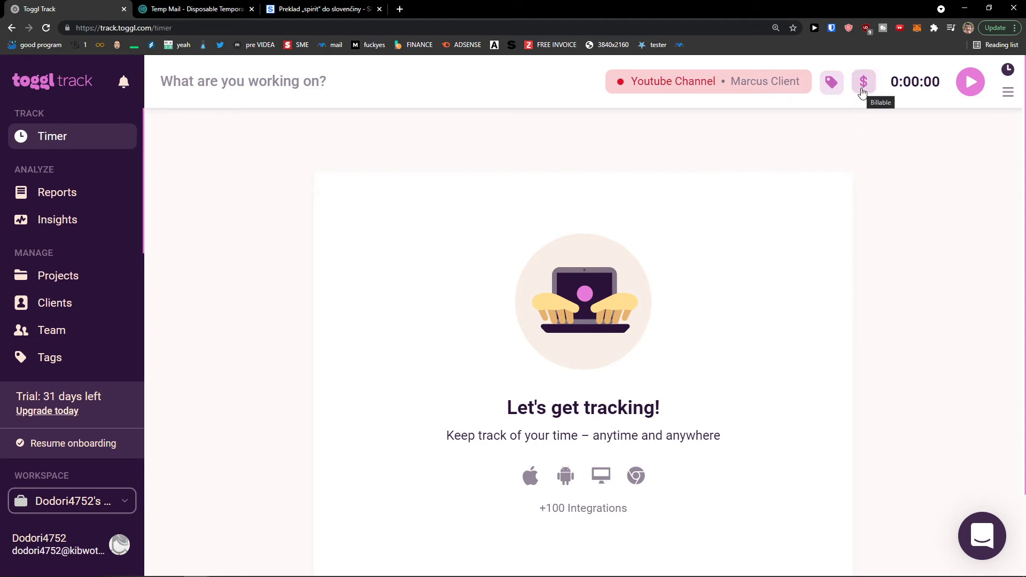
Time a short entry described 'Youtube script' and save it
{"action": "left_click", "coordinate": [464, 76]}
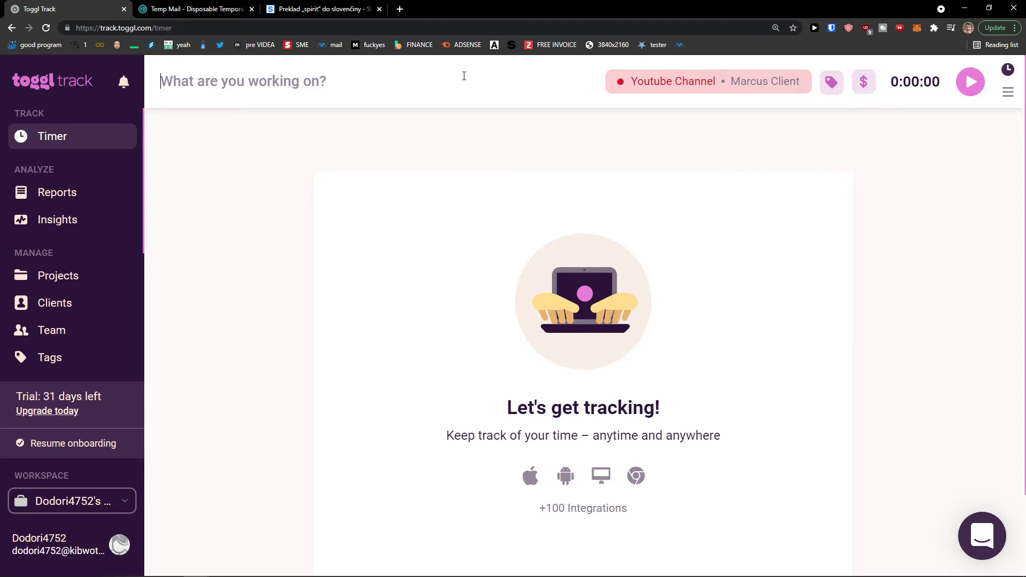
{"action": "type", "text": "Youtube script"}
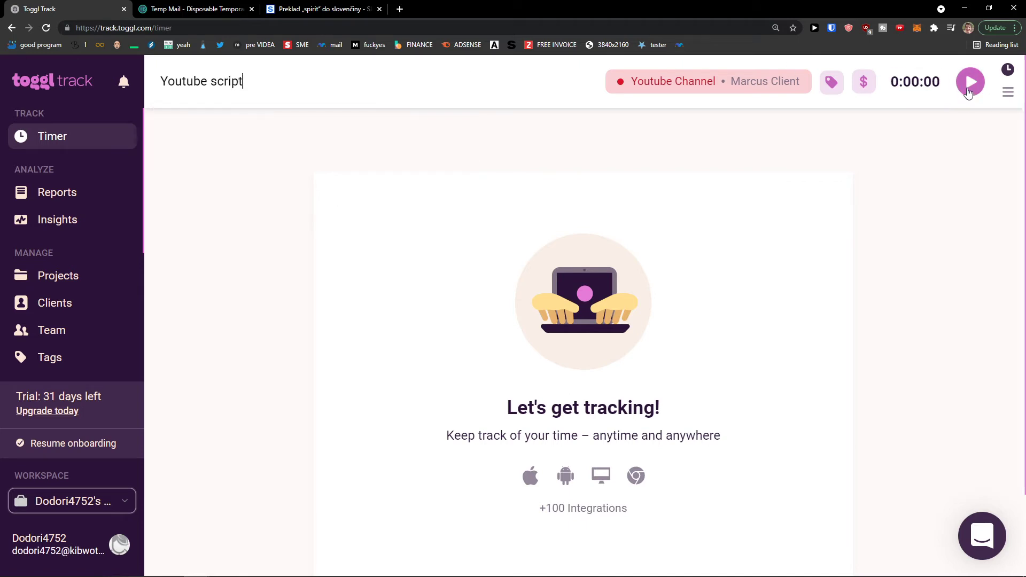
{"action": "left_click", "coordinate": [968, 92]}
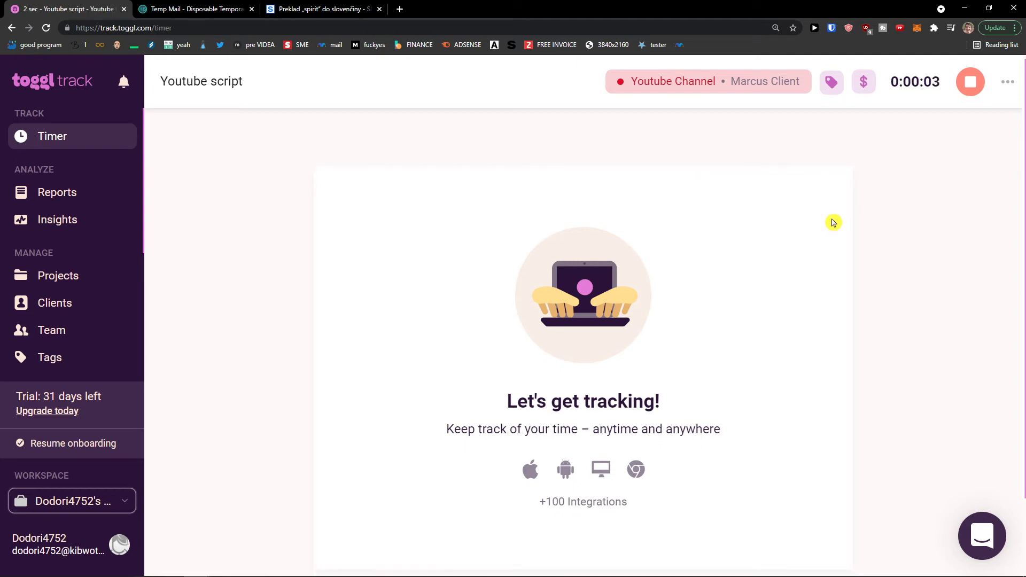
{"action": "left_click", "coordinate": [1008, 81]}
{"action": "left_click", "coordinate": [795, 176]}
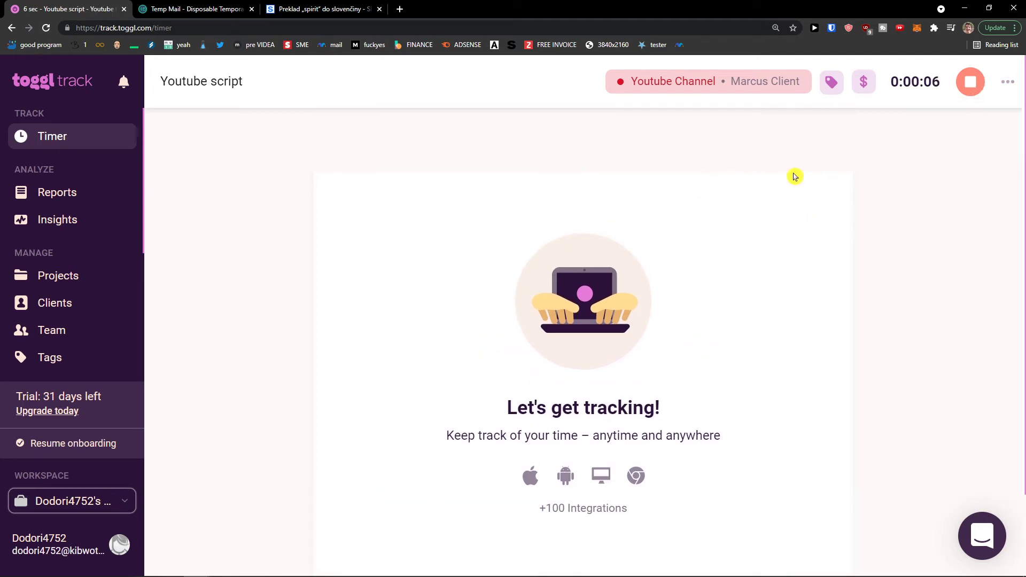
{"action": "left_click", "coordinate": [971, 82]}
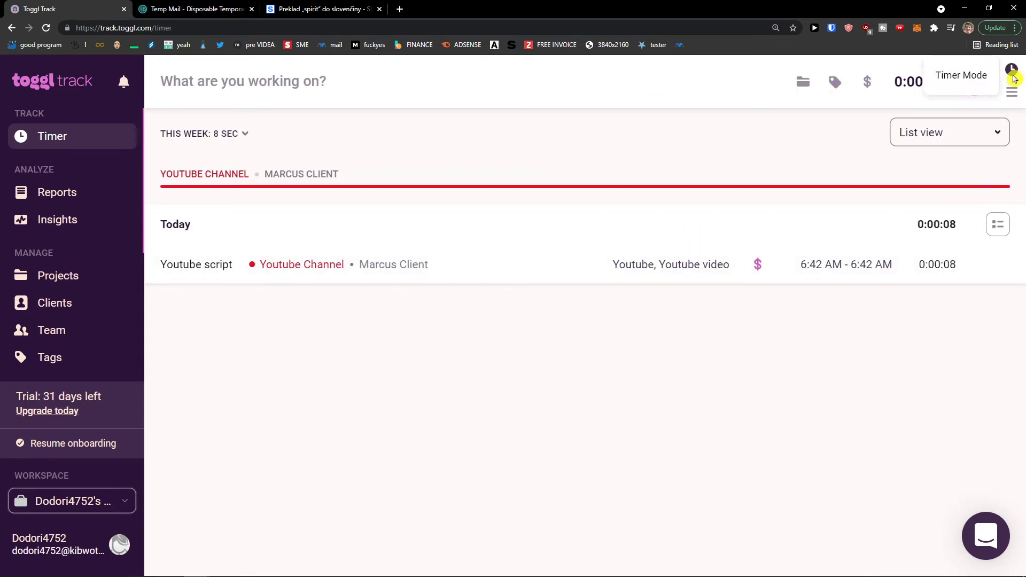
In Manual Mode, set the entry's date to August 19 and end time to 9:43 AM
{"action": "left_click", "coordinate": [1015, 95]}
{"action": "left_click", "coordinate": [1012, 70]}
{"action": "left_click", "coordinate": [1012, 91]}
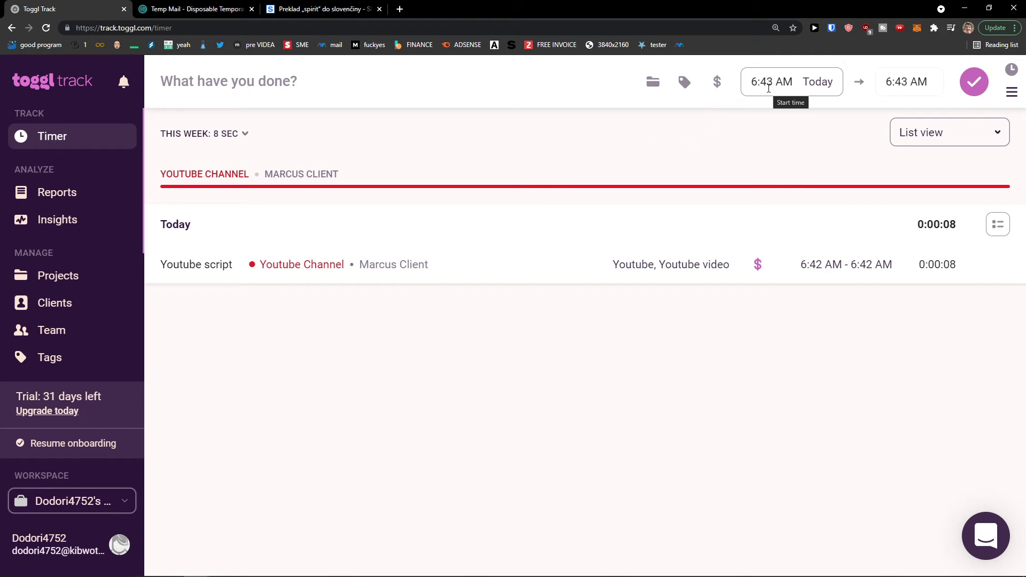
{"action": "left_click", "coordinate": [770, 86]}
{"action": "left_click", "coordinate": [791, 294]}
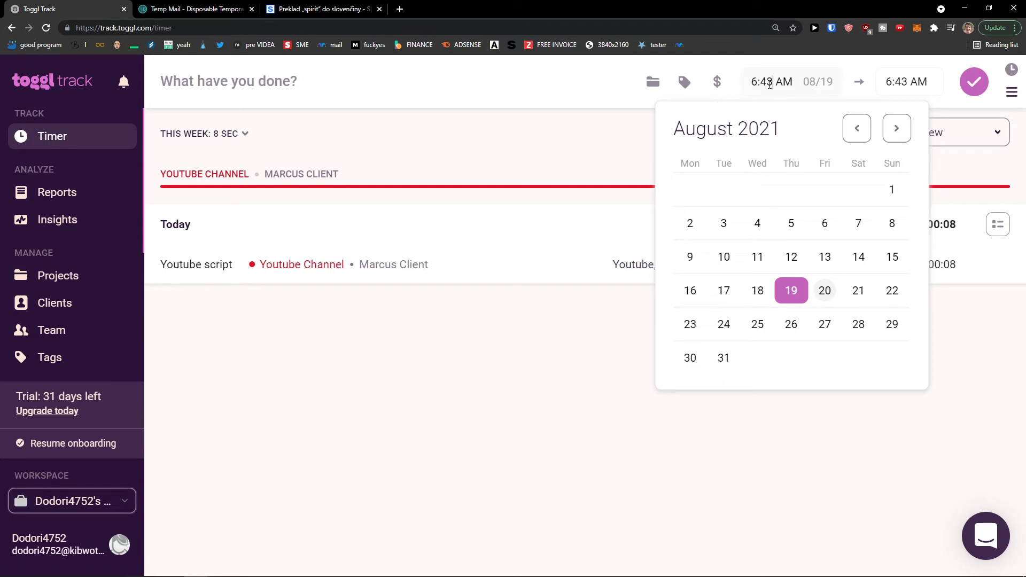
{"action": "left_click", "coordinate": [554, 128]}
{"action": "left_click", "coordinate": [890, 84]}
{"action": "left_click", "coordinate": [893, 84]}
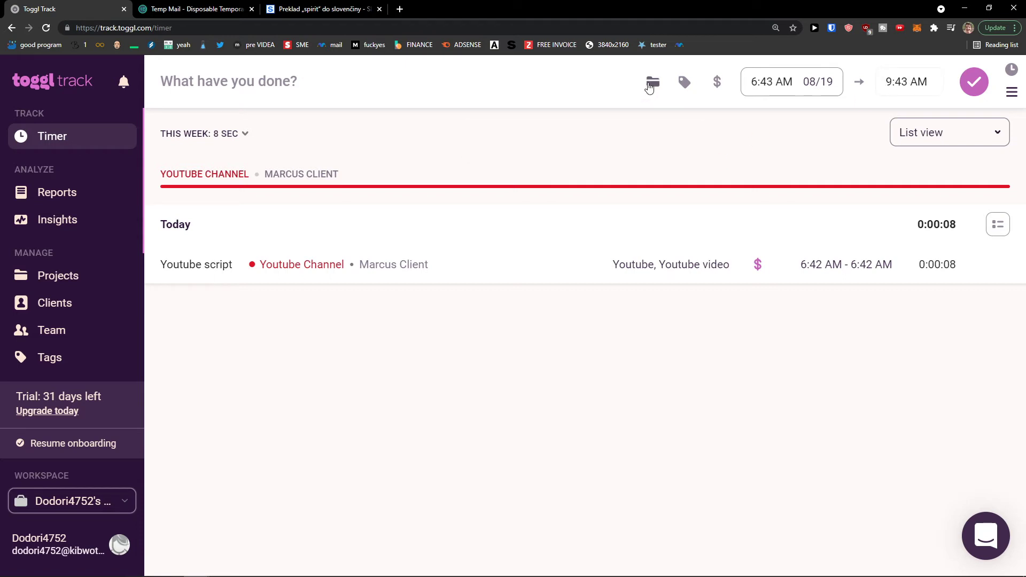
Assign Youtube Channel, tag Youtube and Youtube video, describe it 'New Youtube Video', and add it
{"action": "left_click", "coordinate": [653, 81]}
{"action": "left_click", "coordinate": [546, 215]}
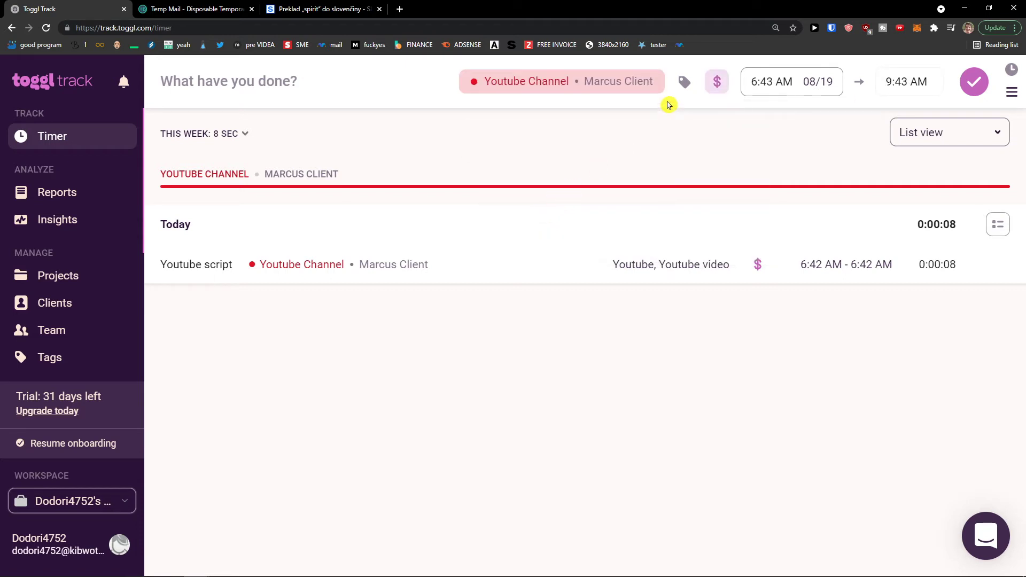
{"action": "left_click", "coordinate": [686, 83]}
{"action": "left_click", "coordinate": [656, 158]}
{"action": "left_click", "coordinate": [642, 182]}
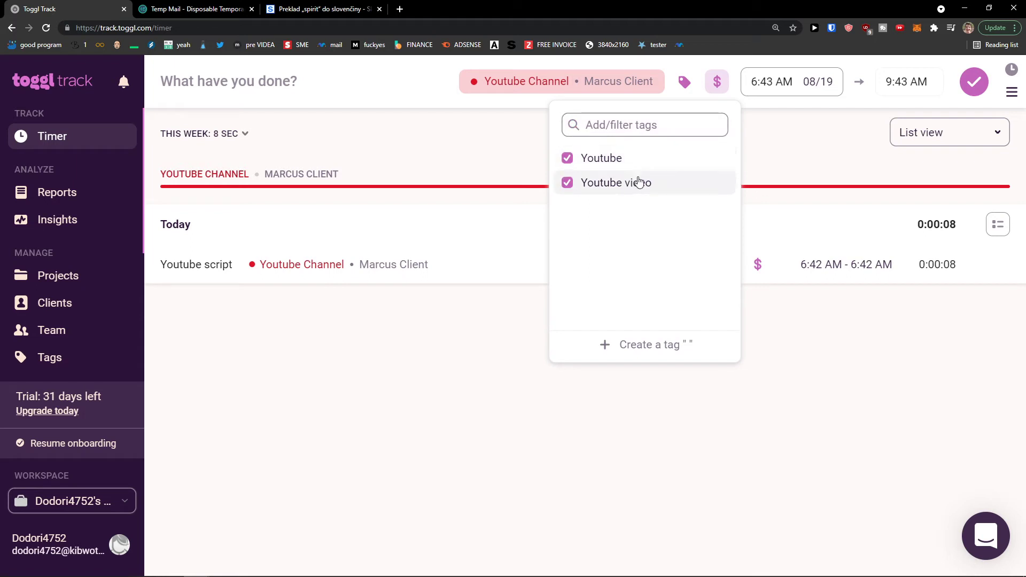
{"action": "left_click", "coordinate": [717, 96]}
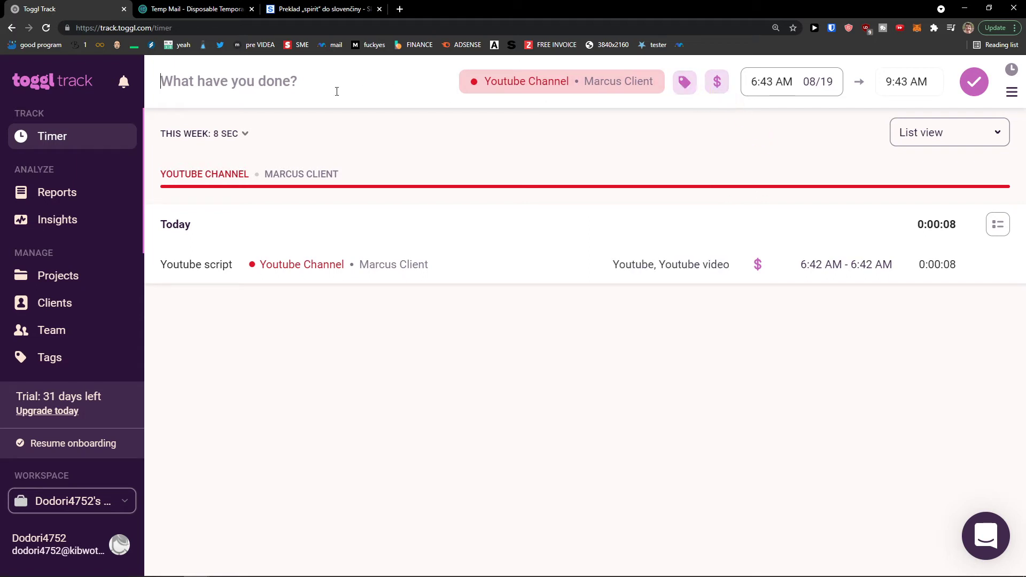
{"action": "type", "text": "New"}
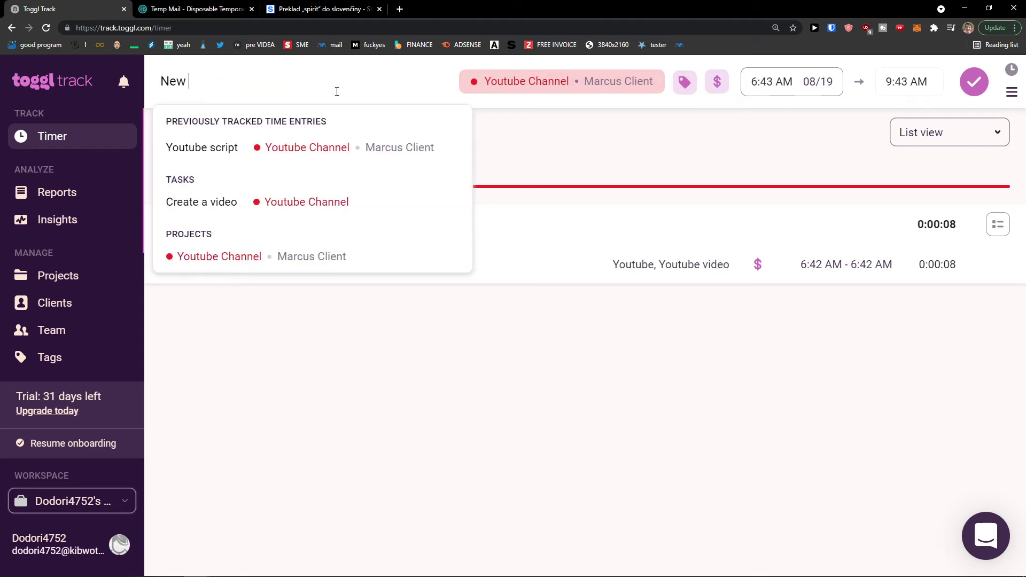
{"action": "type", "text": " Youtube Video"}
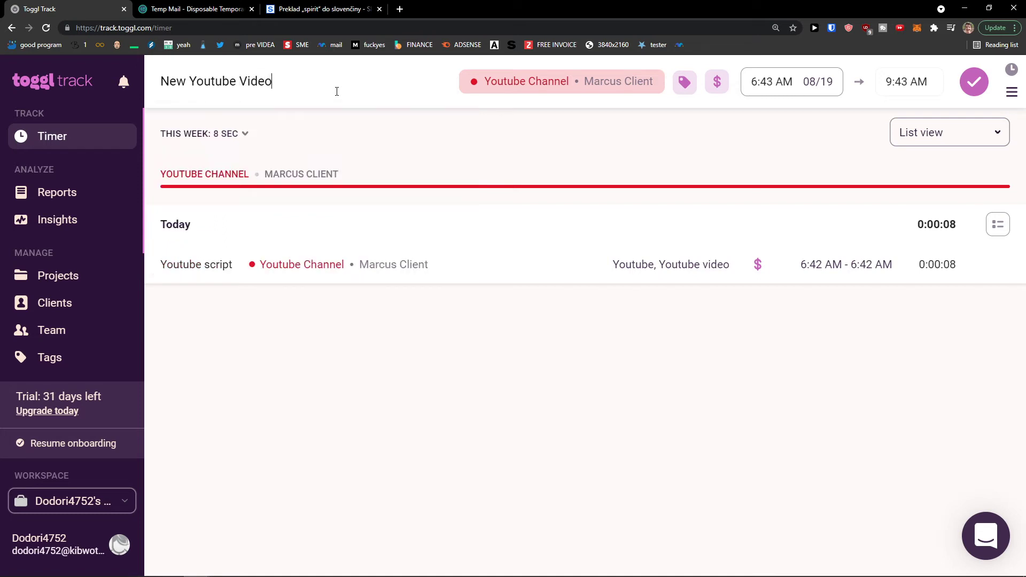
{"action": "left_click", "coordinate": [974, 92]}
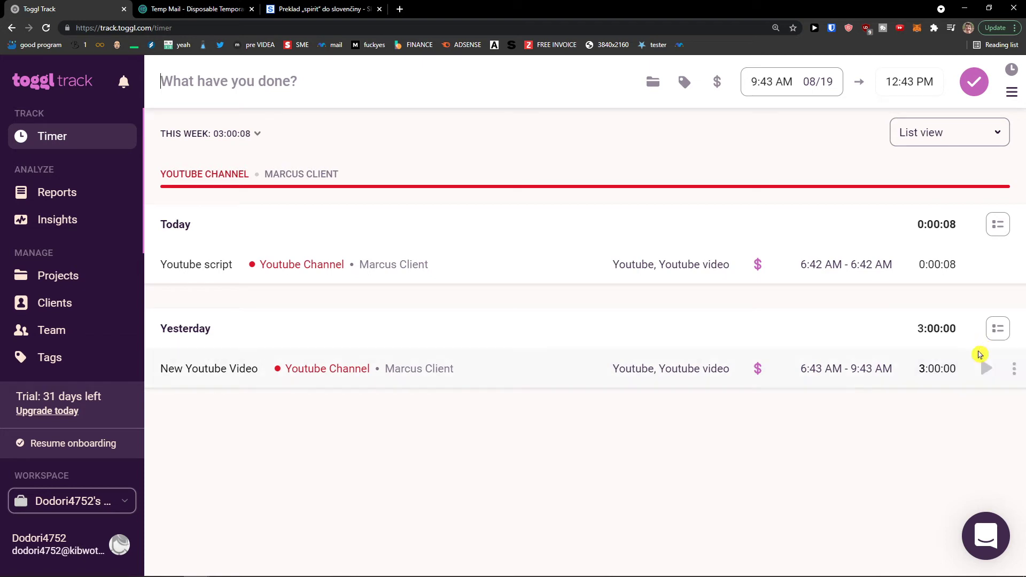
Try bulk selection and list-view options without changing anything, then go to Projects
{"action": "left_click", "coordinate": [994, 336]}
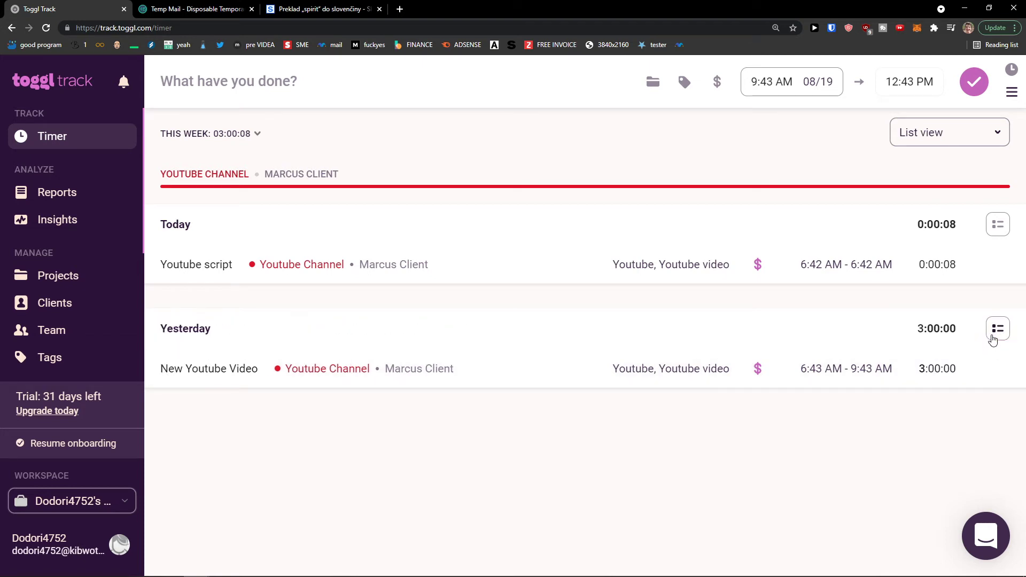
{"action": "left_click", "coordinate": [995, 340]}
{"action": "left_click", "coordinate": [998, 224]}
{"action": "left_click", "coordinate": [998, 224]}
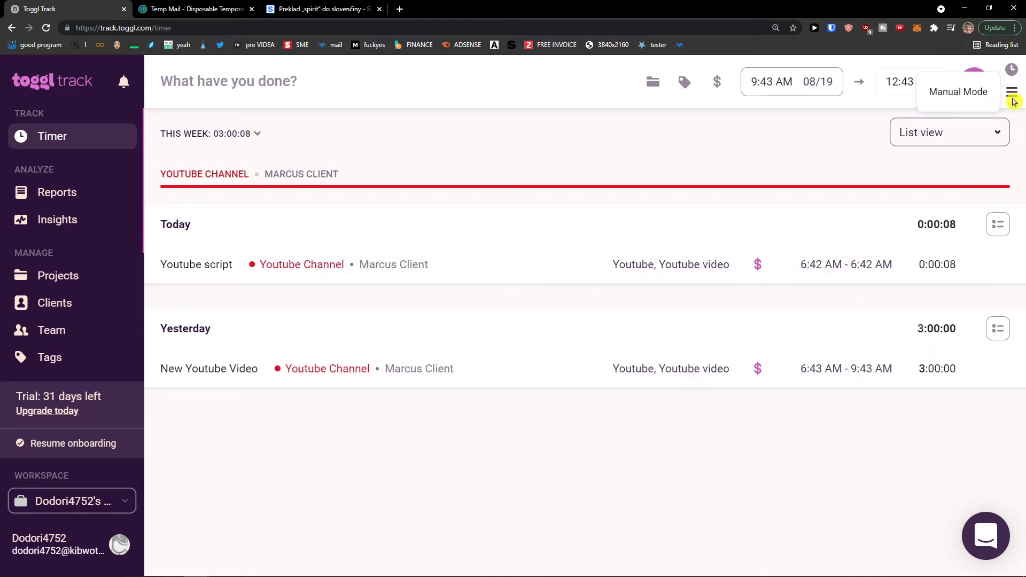
{"action": "left_click", "coordinate": [997, 132]}
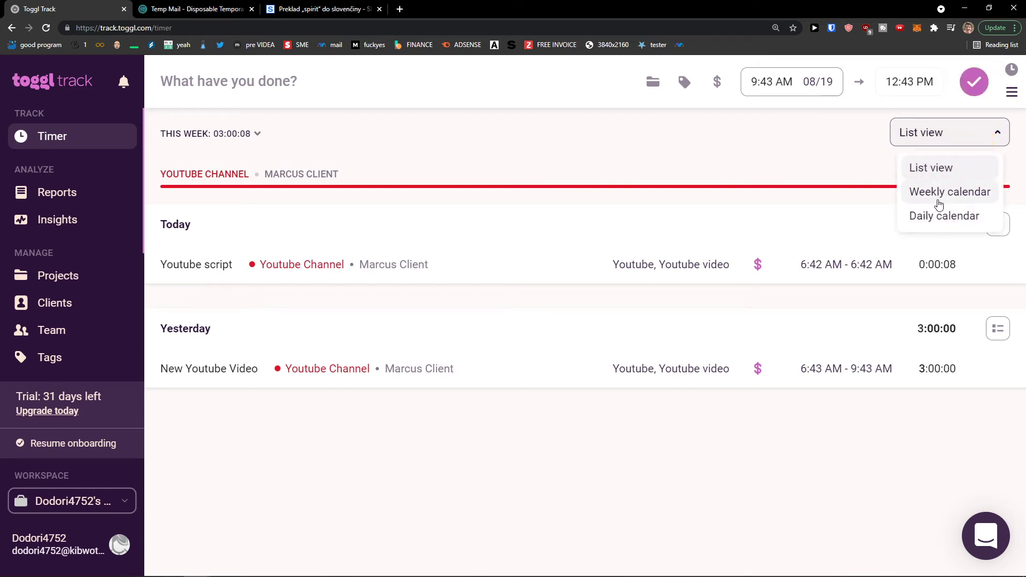
{"action": "left_click", "coordinate": [688, 147]}
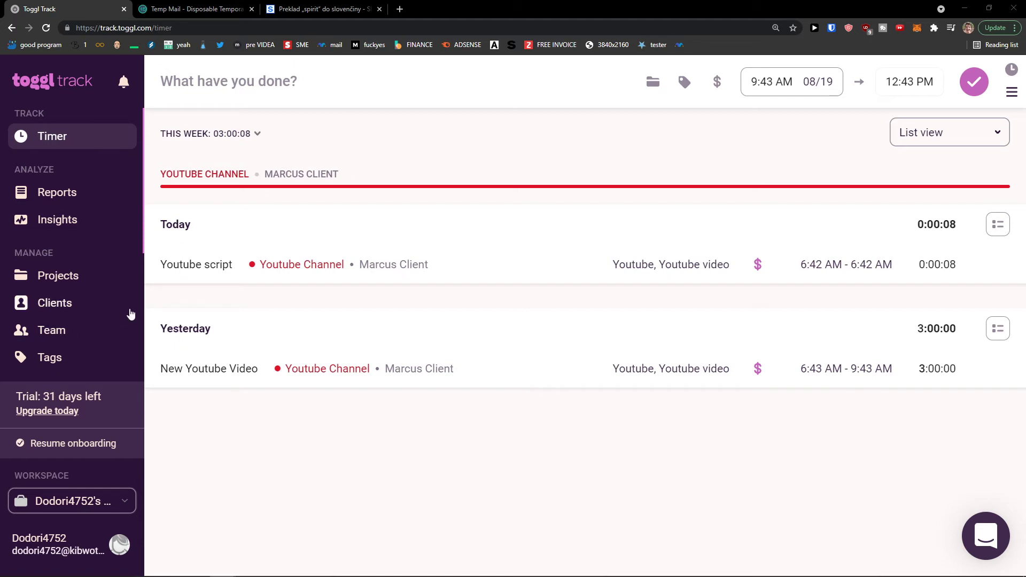
{"action": "left_click", "coordinate": [69, 277]}
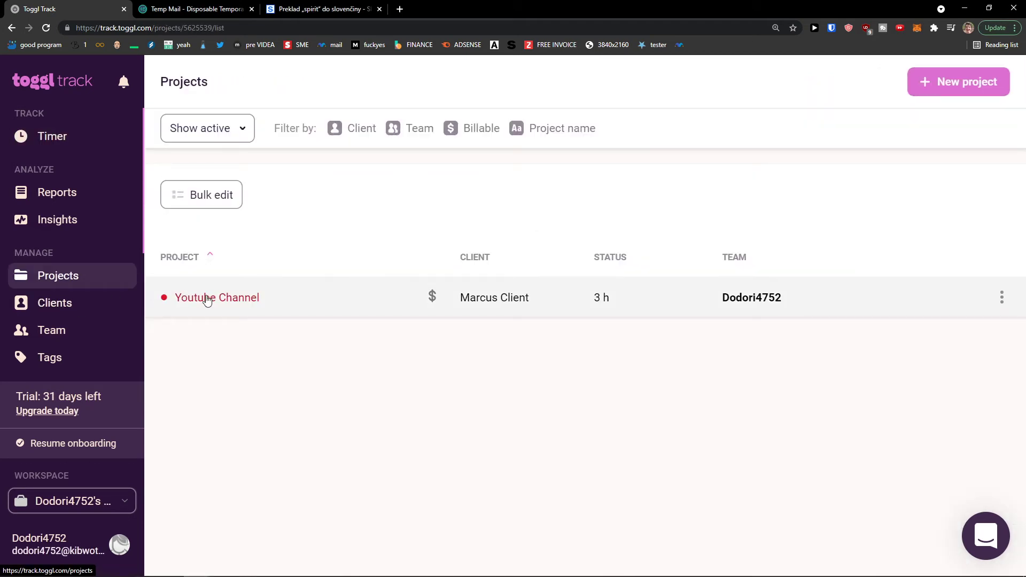
Open the Youtube Channel project dashboard and review its 75.06 USD earnings
{"action": "left_click", "coordinate": [208, 298]}
{"action": "scroll", "coordinate": [454, 374], "scroll_direction": "down", "scroll_amount": 1}
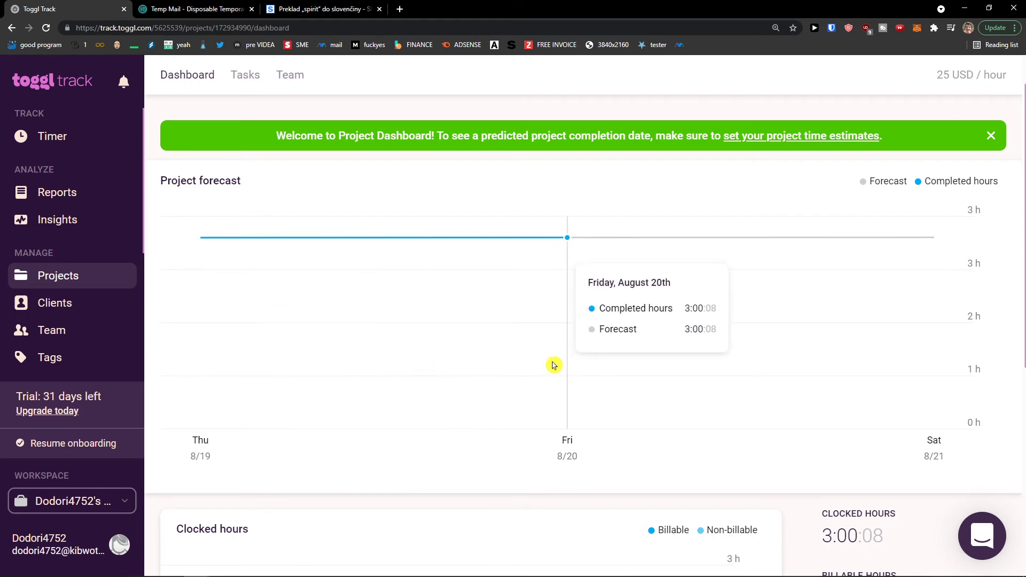
{"action": "scroll", "coordinate": [575, 368], "scroll_direction": "down", "scroll_amount": 3}
{"action": "scroll", "coordinate": [566, 369], "scroll_direction": "down", "scroll_amount": 3}
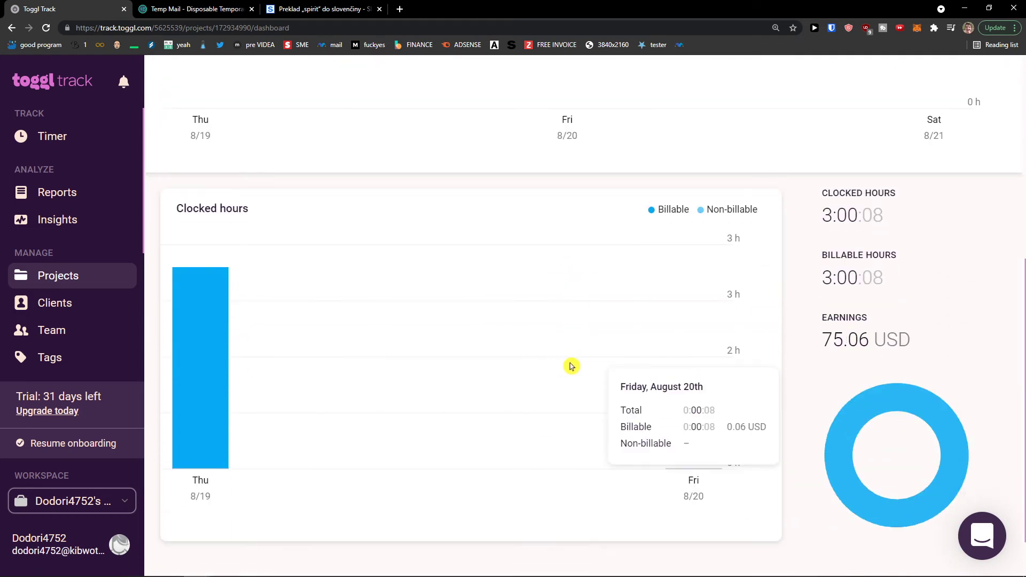
{"action": "scroll", "coordinate": [650, 416], "scroll_direction": "down", "scroll_amount": 1}
{"action": "mouse_move", "coordinate": [198, 386]}
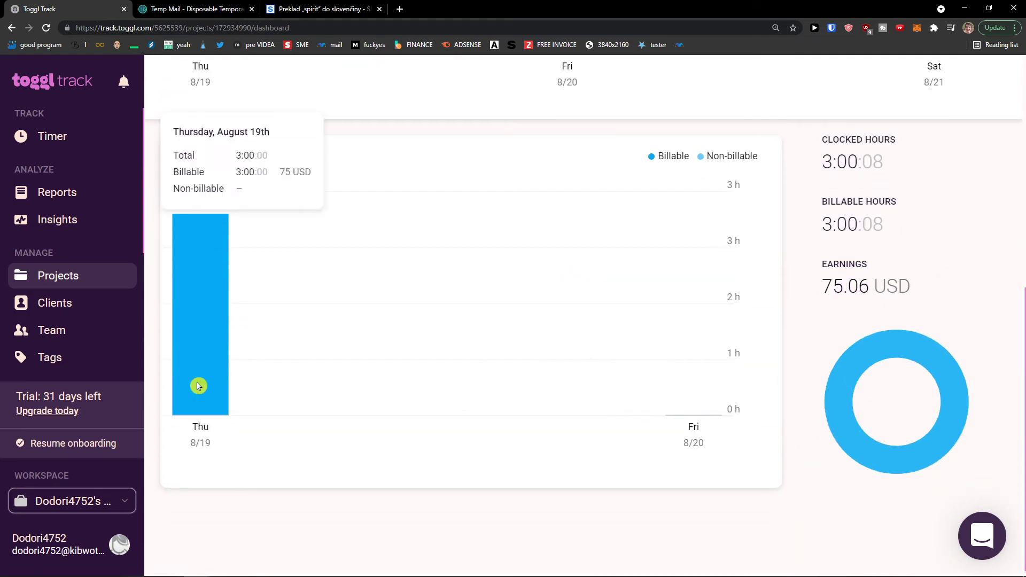
{"action": "left_click_drag", "start_coordinate": [816, 289], "coordinate": [840, 289]}
{"action": "left_click", "coordinate": [870, 289]}
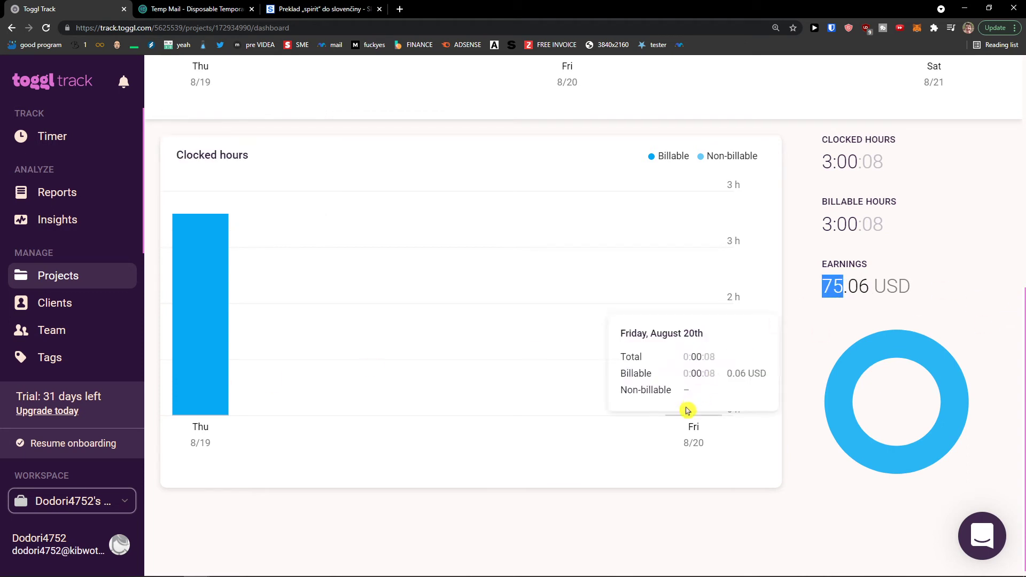
{"action": "mouse_move", "coordinate": [688, 409]}
{"action": "scroll", "coordinate": [687, 417], "scroll_direction": "up", "scroll_amount": 8}
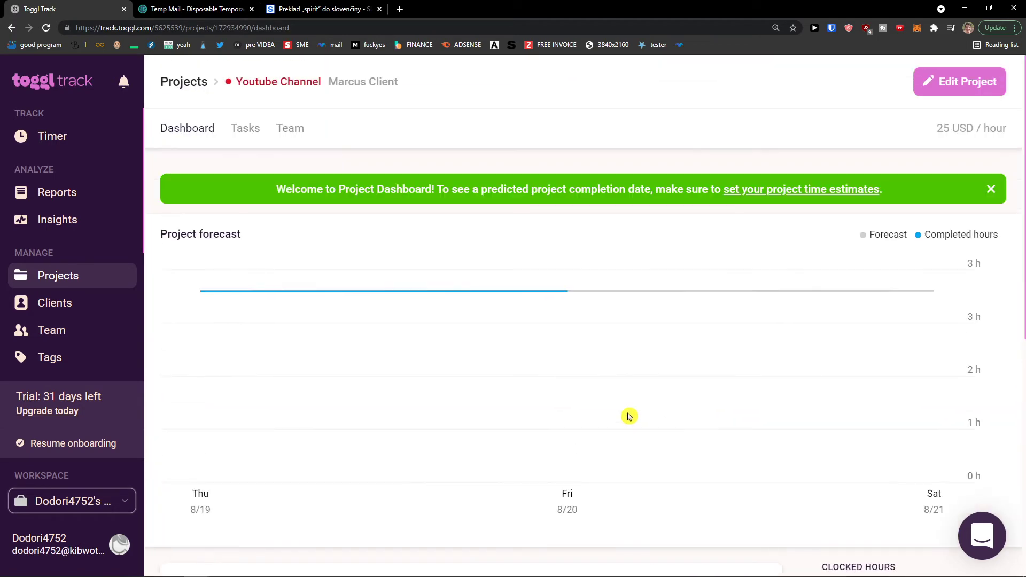
{"action": "scroll", "coordinate": [319, 265], "scroll_direction": "down", "scroll_amount": 8}
{"action": "scroll", "coordinate": [321, 269], "scroll_direction": "up", "scroll_amount": 8}
Mark the 'Create a video' task as done and open the weekly Summary report
{"action": "left_click", "coordinate": [247, 130]}
{"action": "left_click", "coordinate": [733, 283]}
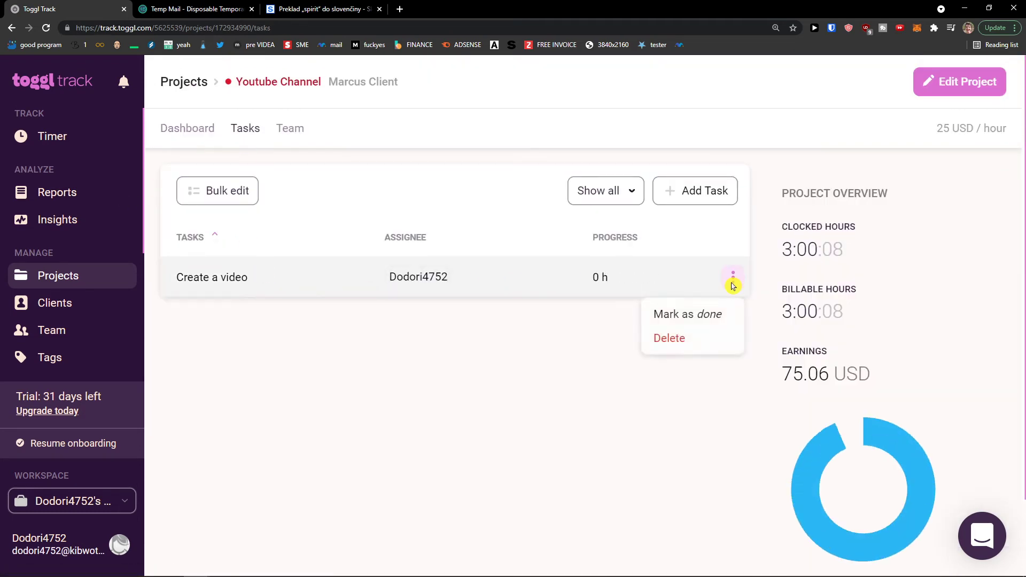
{"action": "left_click", "coordinate": [696, 316]}
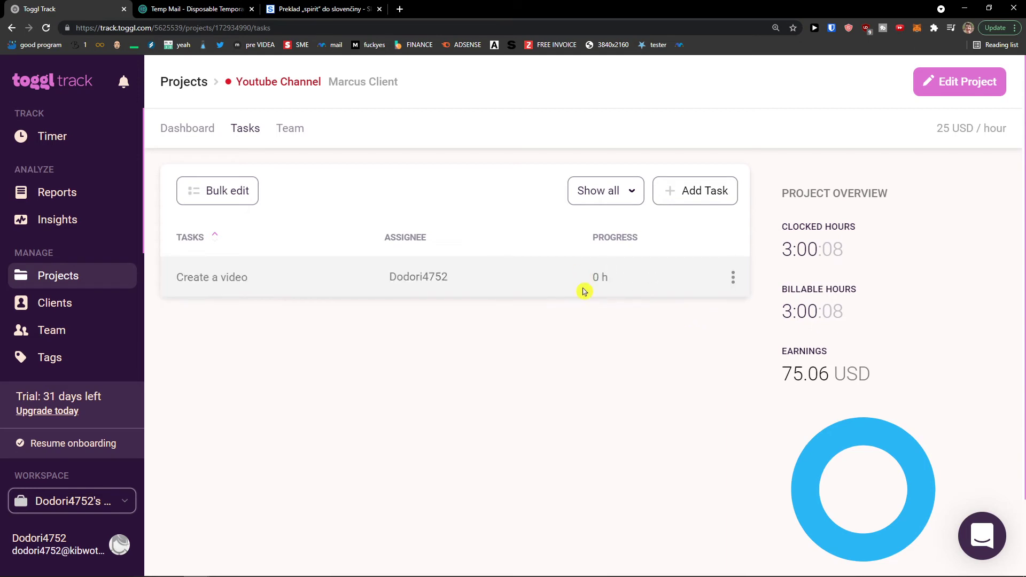
{"action": "left_click", "coordinate": [52, 198]}
{"action": "scroll", "coordinate": [355, 270], "scroll_direction": "down", "scroll_amount": 2}
Review the Summary report's client and project filter choices without changing them
{"action": "scroll", "coordinate": [325, 257], "scroll_direction": "up", "scroll_amount": 2}
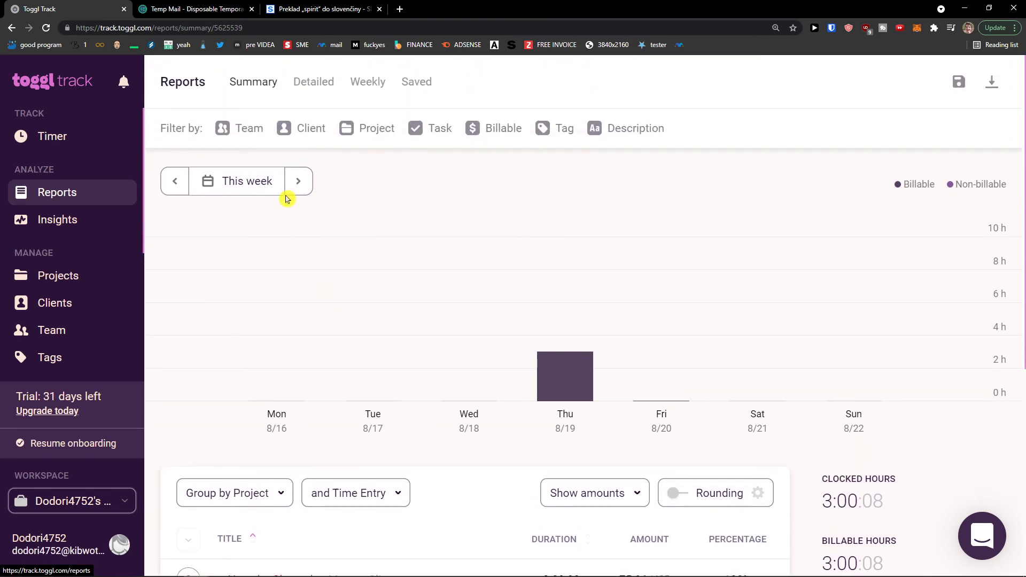
{"action": "left_click", "coordinate": [300, 136]}
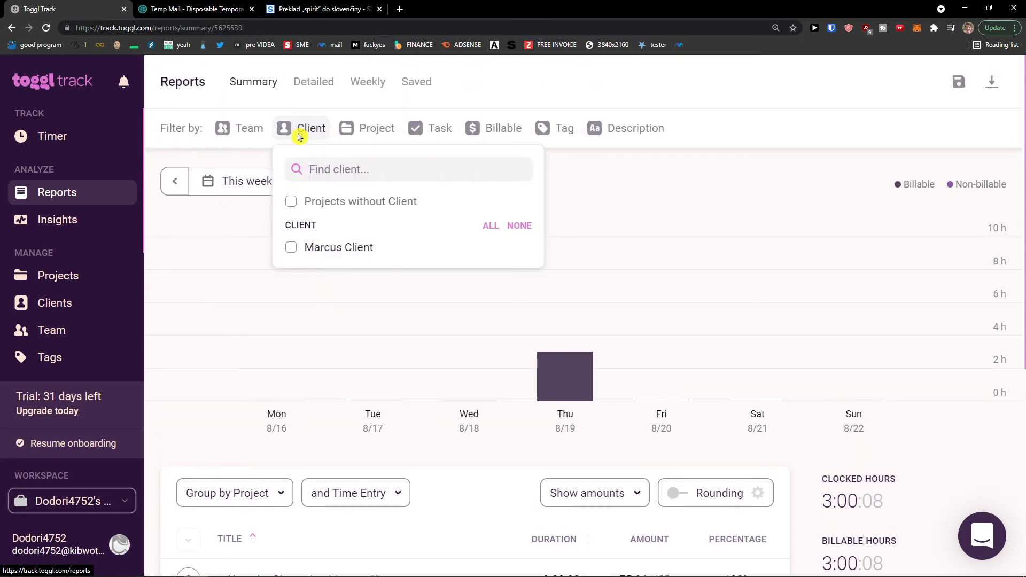
{"action": "left_click", "coordinate": [340, 131]}
{"action": "left_click", "coordinate": [340, 131]}
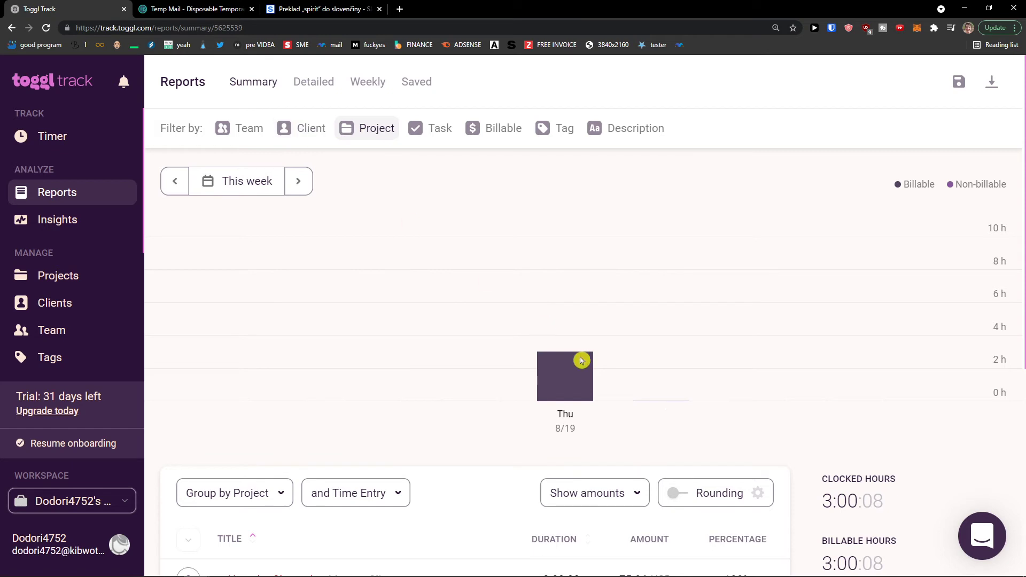
{"action": "mouse_move", "coordinate": [566, 393]}
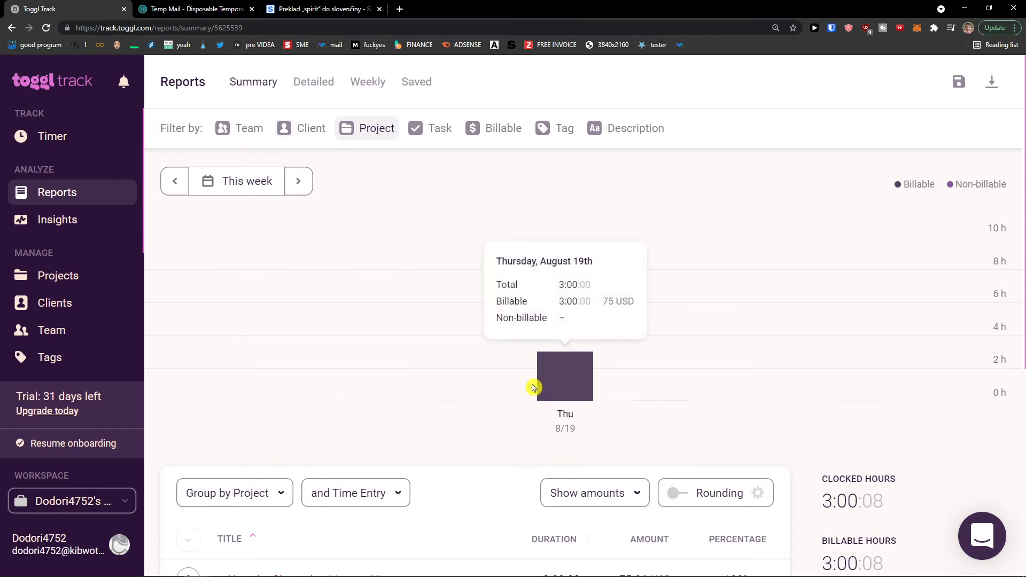
{"action": "scroll", "coordinate": [562, 390], "scroll_direction": "down", "scroll_amount": 3}
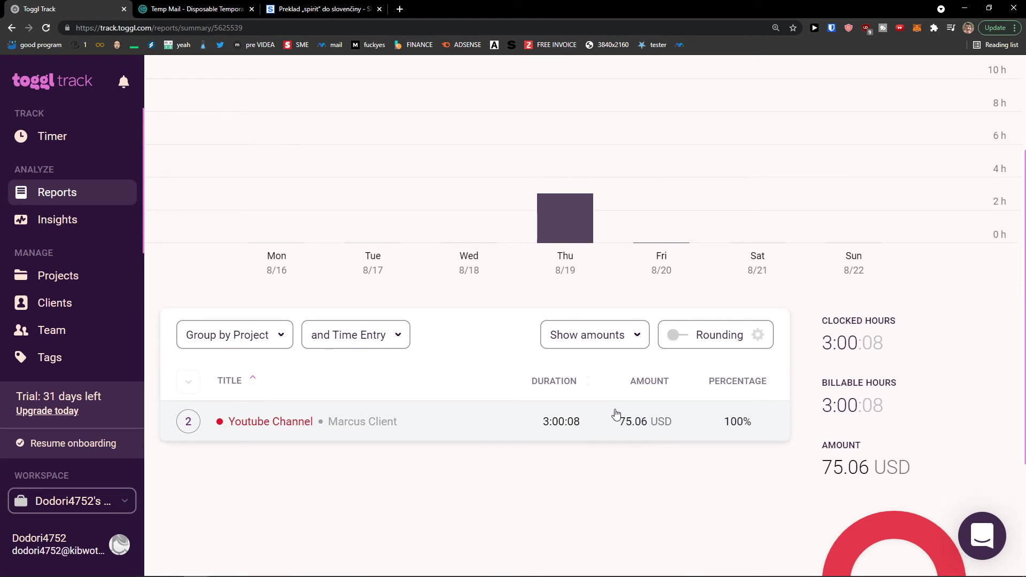
{"action": "scroll", "coordinate": [616, 416], "scroll_direction": "up", "scroll_amount": 2}
Set the report's amounts dropdown to Show amounts and rates
{"action": "left_click", "coordinate": [618, 439]}
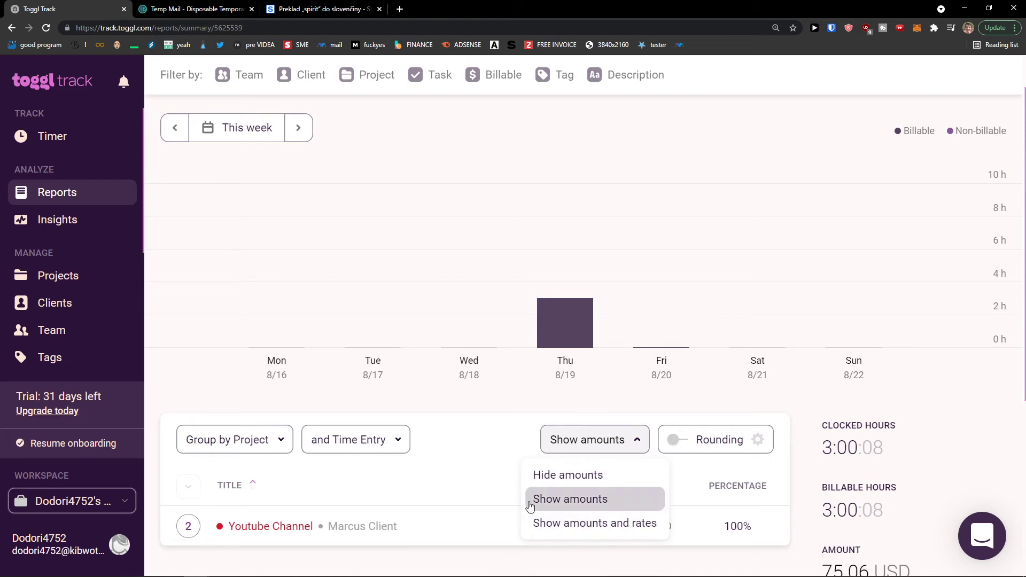
{"action": "left_click", "coordinate": [588, 523]}
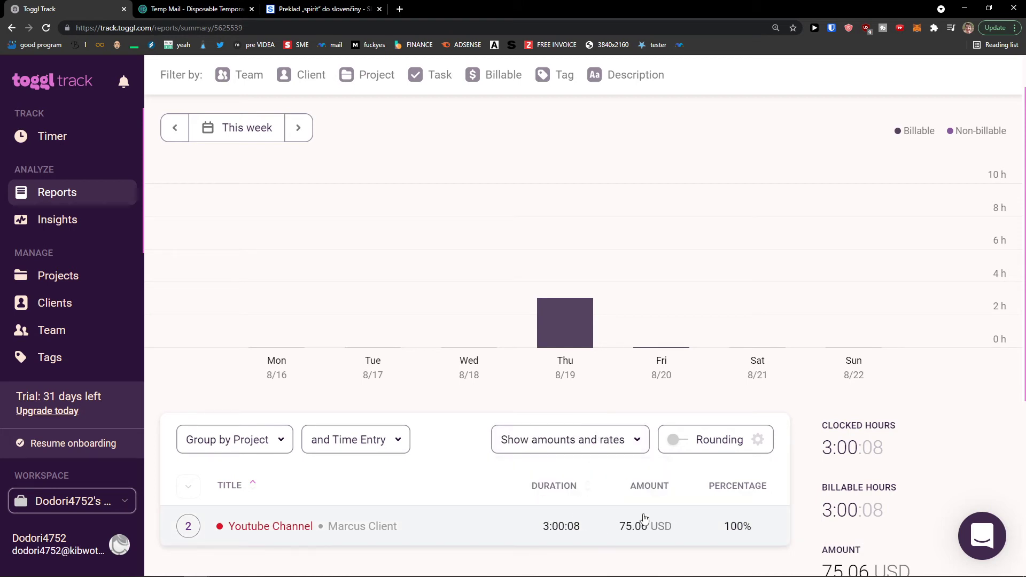
{"action": "scroll", "coordinate": [612, 511], "scroll_direction": "up", "scroll_amount": 1}
{"action": "scroll", "coordinate": [596, 488], "scroll_direction": "down", "scroll_amount": 2}
Turn on duration rounding so Youtube Channel totals read 3:00:00 and 75 USD
{"action": "left_click", "coordinate": [675, 388]}
{"action": "left_click", "coordinate": [683, 388]}
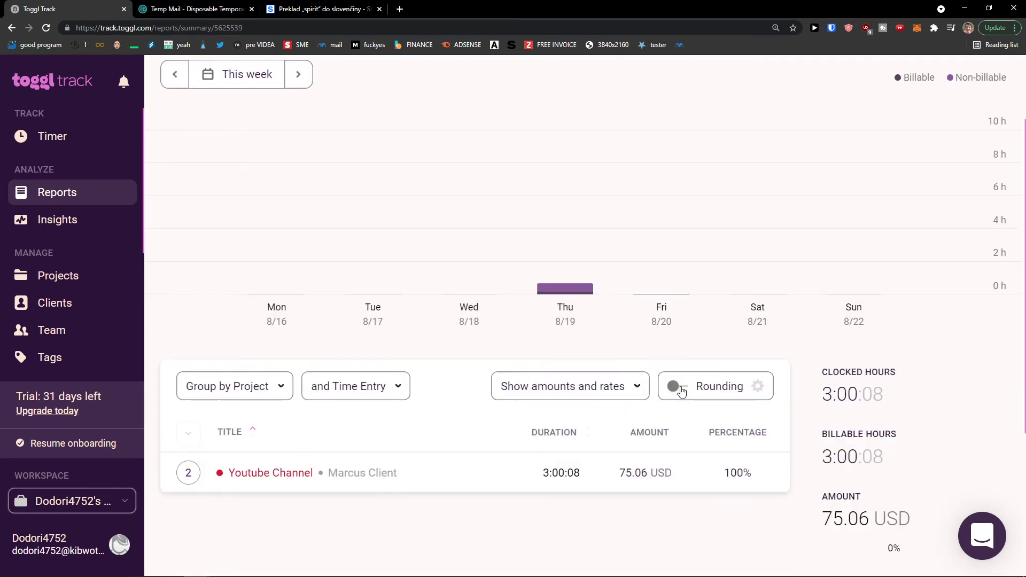
{"action": "left_click", "coordinate": [682, 388]}
{"action": "scroll", "coordinate": [631, 482], "scroll_direction": "down", "scroll_amount": 1}
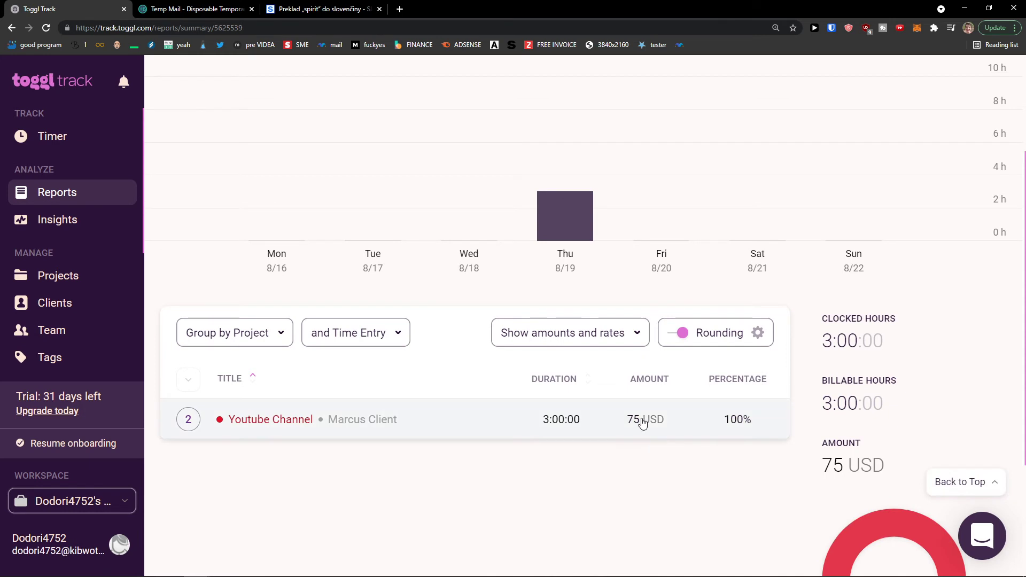
{"action": "left_click", "coordinate": [674, 333]}
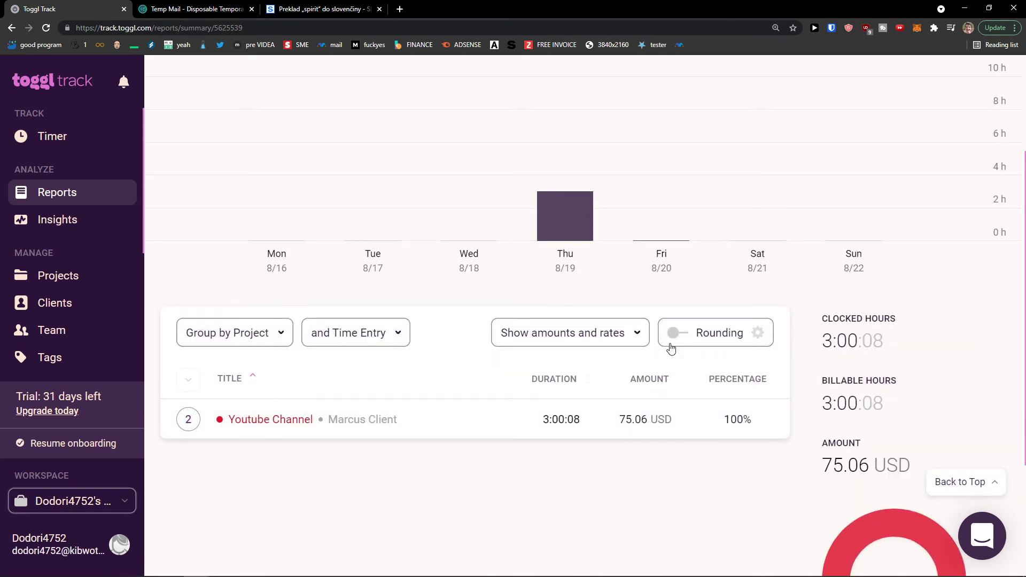
{"action": "left_click", "coordinate": [678, 333]}
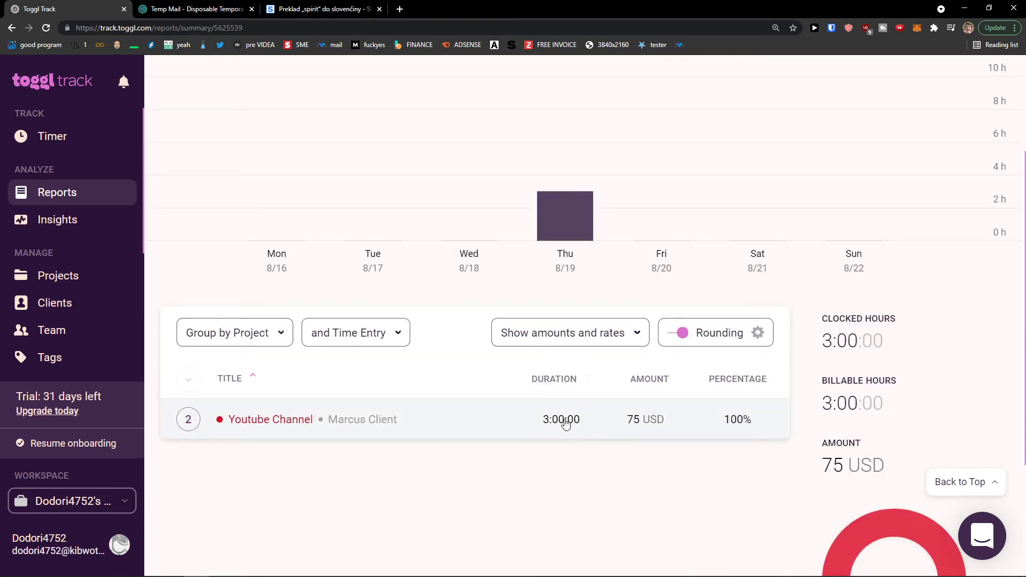
{"action": "scroll", "coordinate": [556, 417], "scroll_direction": "up", "scroll_amount": 3}
{"action": "scroll", "coordinate": [682, 383], "scroll_direction": "down", "scroll_amount": 2}
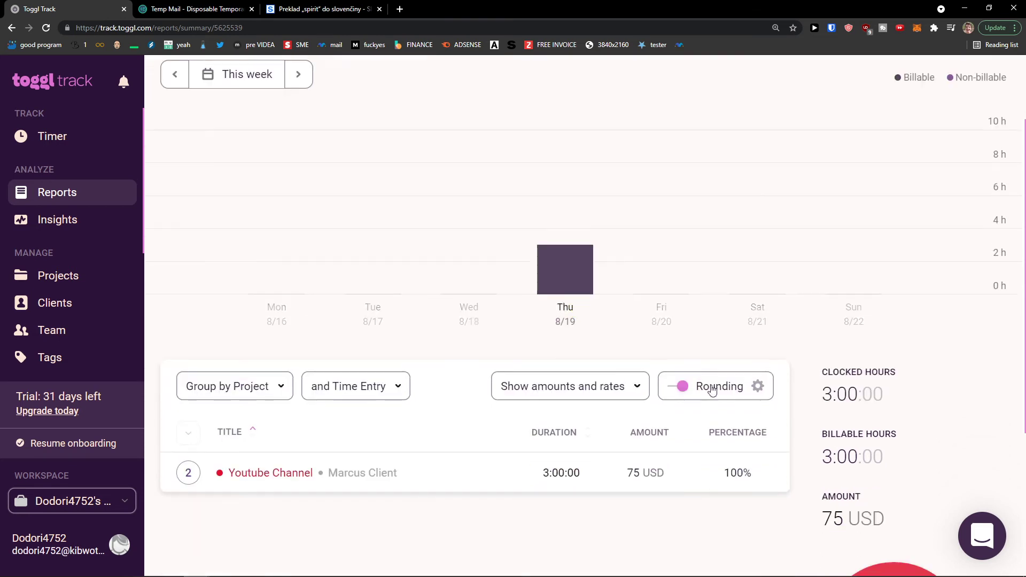
{"action": "scroll", "coordinate": [674, 385], "scroll_direction": "up", "scroll_amount": 2}
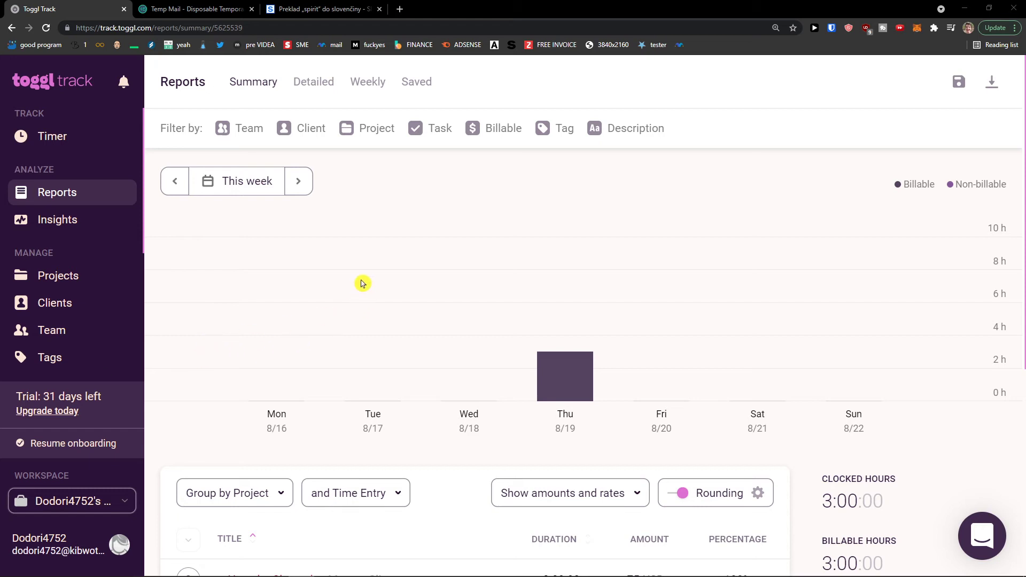
{"action": "scroll", "coordinate": [361, 281], "scroll_direction": "down", "scroll_amount": 2}
{"action": "scroll", "coordinate": [361, 281], "scroll_direction": "up", "scroll_amount": 2}
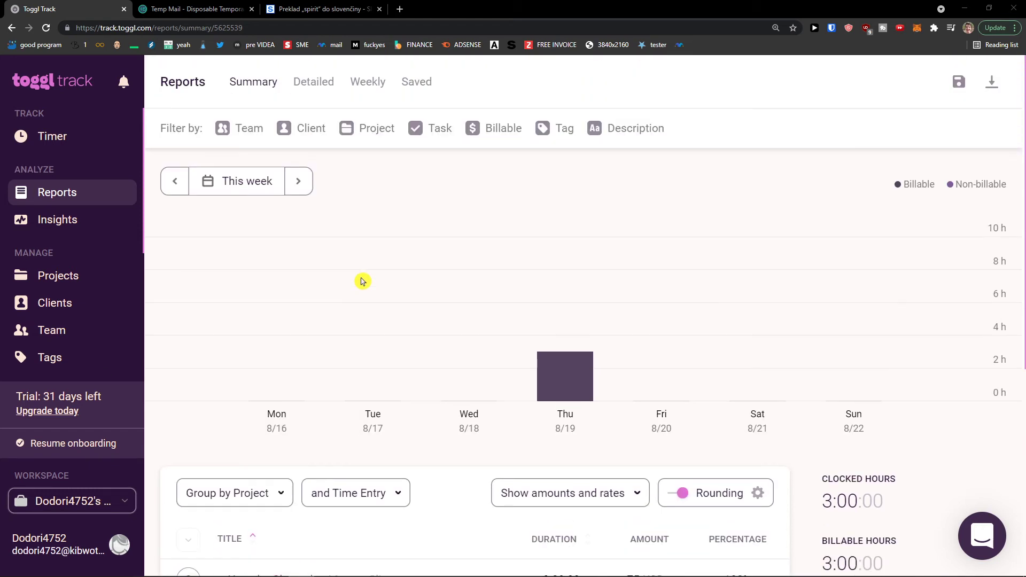
Download the summary report as a PDF and open the downloaded file
{"action": "left_click", "coordinate": [991, 85]}
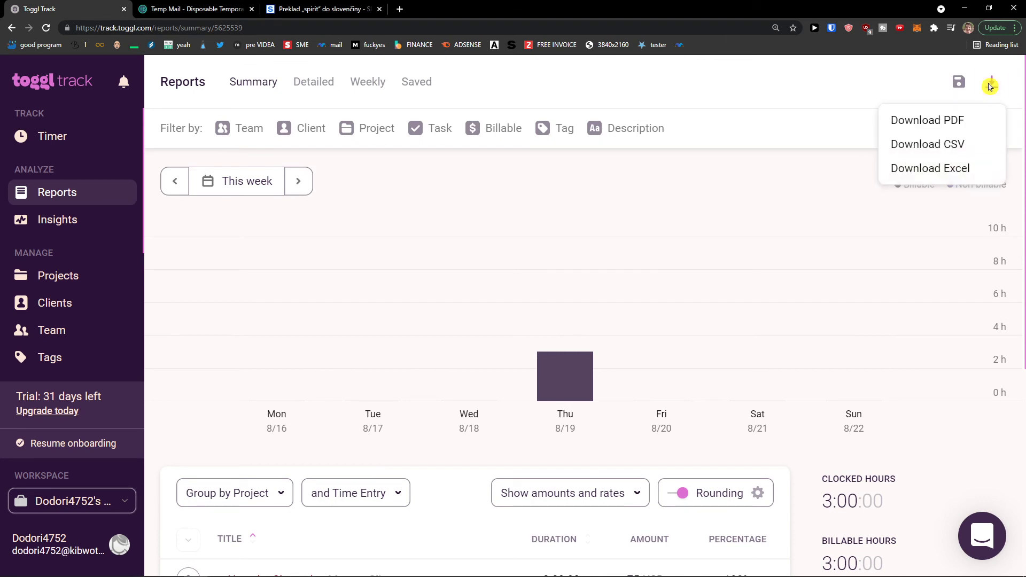
{"action": "left_click", "coordinate": [969, 122]}
{"action": "scroll", "coordinate": [142, 405], "scroll_direction": "down", "scroll_amount": 1}
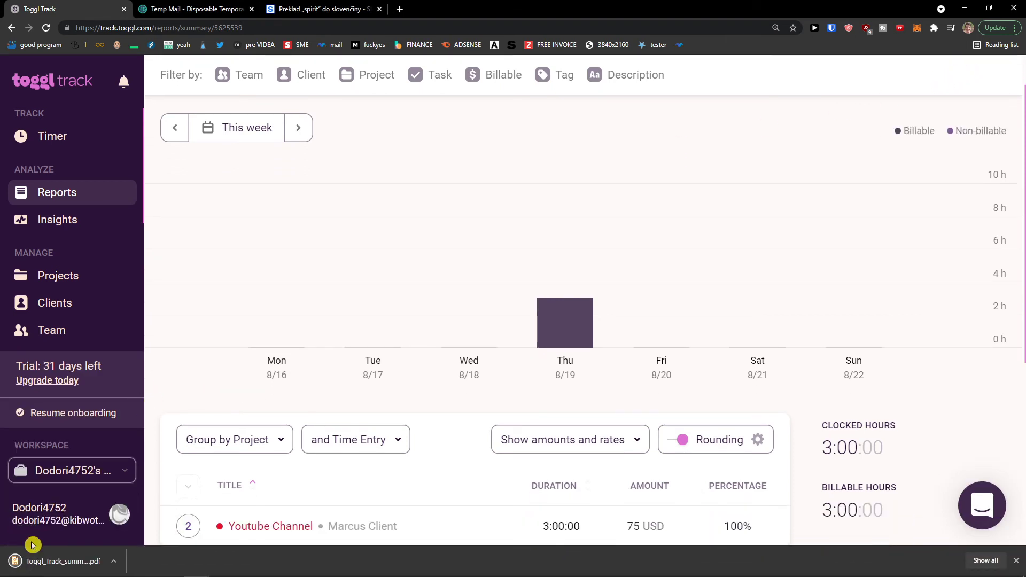
{"action": "left_click", "coordinate": [34, 560]}
Check the PDF shows 3:00:00 at 75.00 USD, then return to Toggl Track
{"action": "scroll", "coordinate": [416, 409], "scroll_direction": "down", "scroll_amount": 3}
{"action": "scroll", "coordinate": [396, 415], "scroll_direction": "up", "scroll_amount": 3}
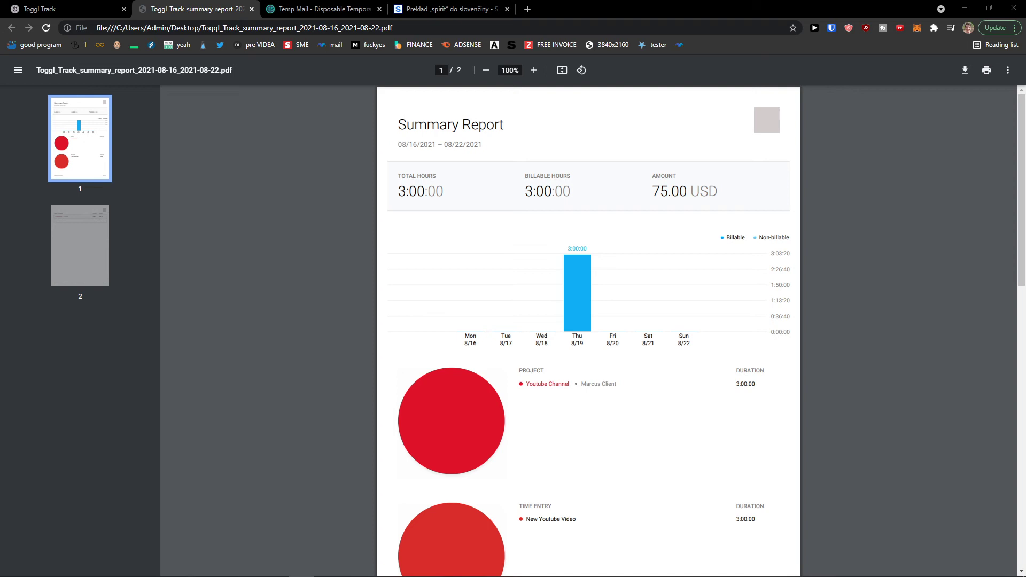
{"action": "scroll", "coordinate": [375, 301], "scroll_direction": "down", "scroll_amount": 1}
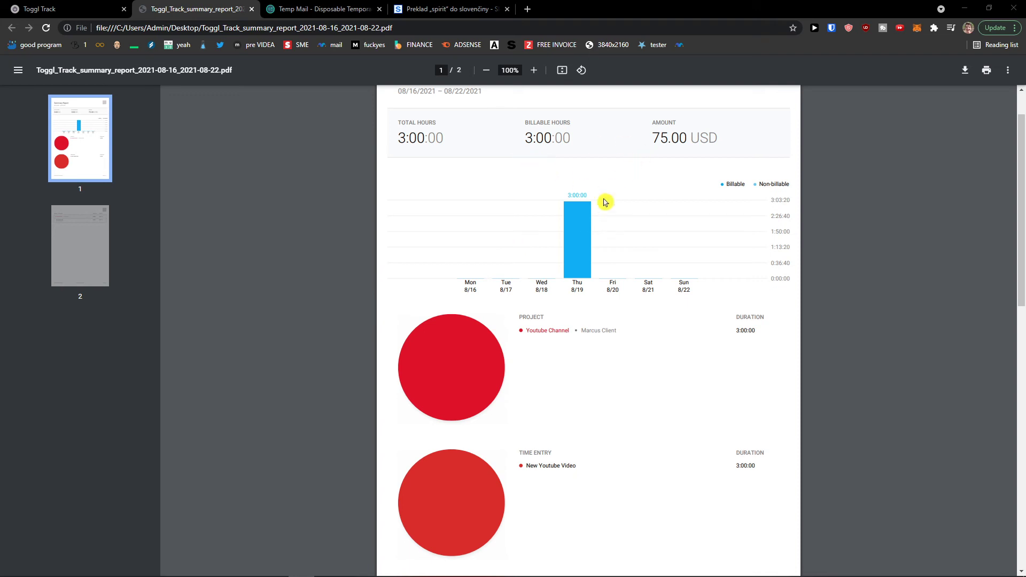
{"action": "scroll", "coordinate": [613, 190], "scroll_direction": "down", "scroll_amount": 5}
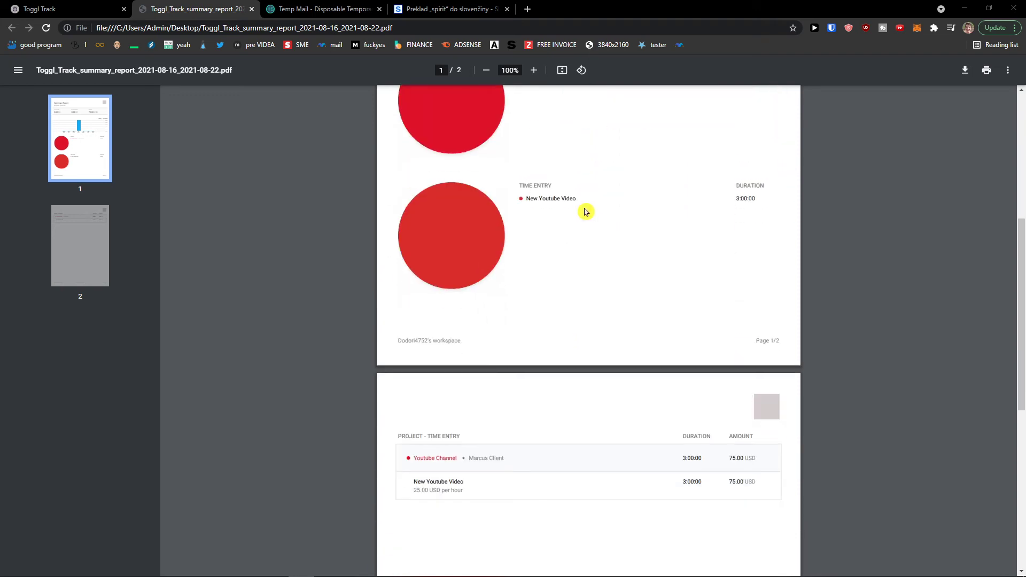
{"action": "scroll", "coordinate": [583, 210], "scroll_direction": "up", "scroll_amount": 6}
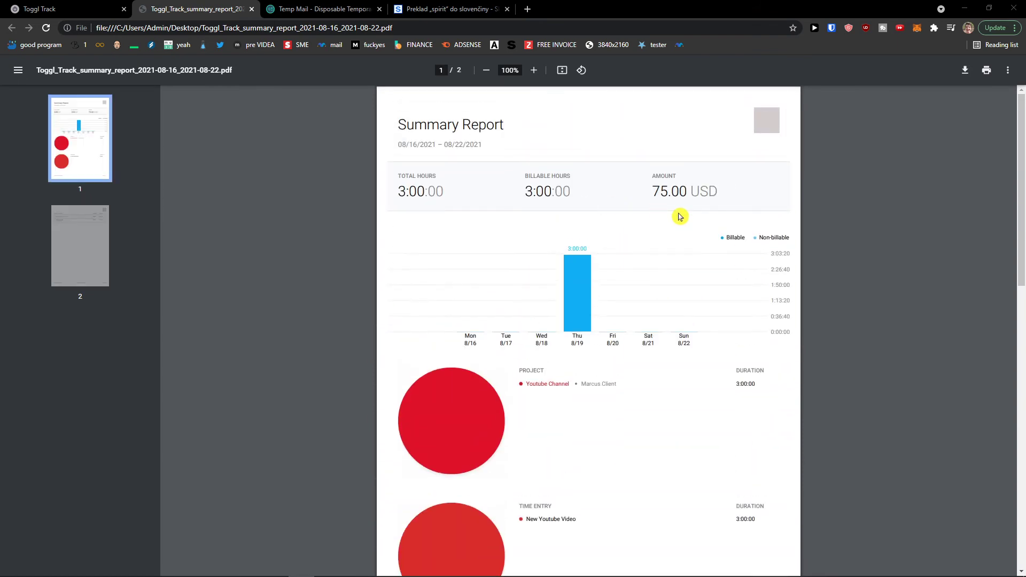
{"action": "left_click", "coordinate": [102, 5]}
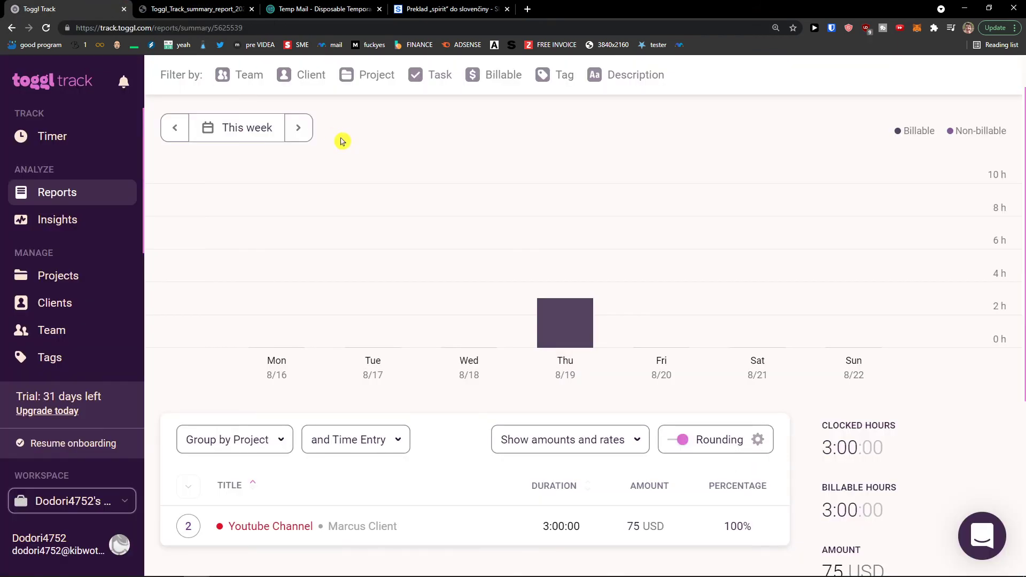
View last week's Insights data trends, which show no time tracked for Youtube Channel
{"action": "scroll", "coordinate": [293, 232], "scroll_direction": "up", "scroll_amount": 1}
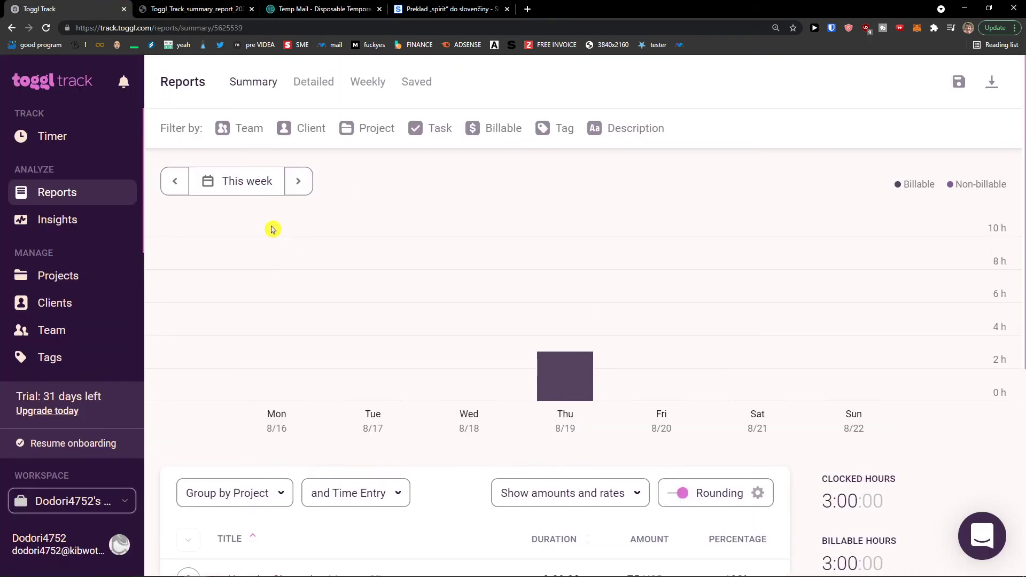
{"action": "left_click", "coordinate": [95, 228]}
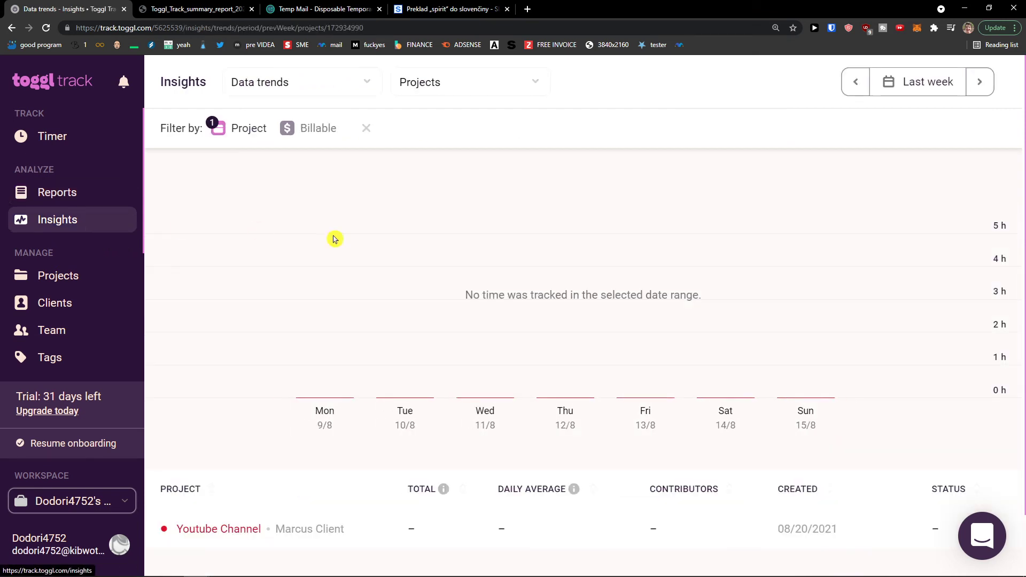
{"action": "scroll", "coordinate": [332, 241], "scroll_direction": "down", "scroll_amount": 1}
{"action": "scroll", "coordinate": [374, 286], "scroll_direction": "up", "scroll_amount": 1}
{"action": "left_click_drag", "start_coordinate": [362, 282], "coordinate": [577, 282]}
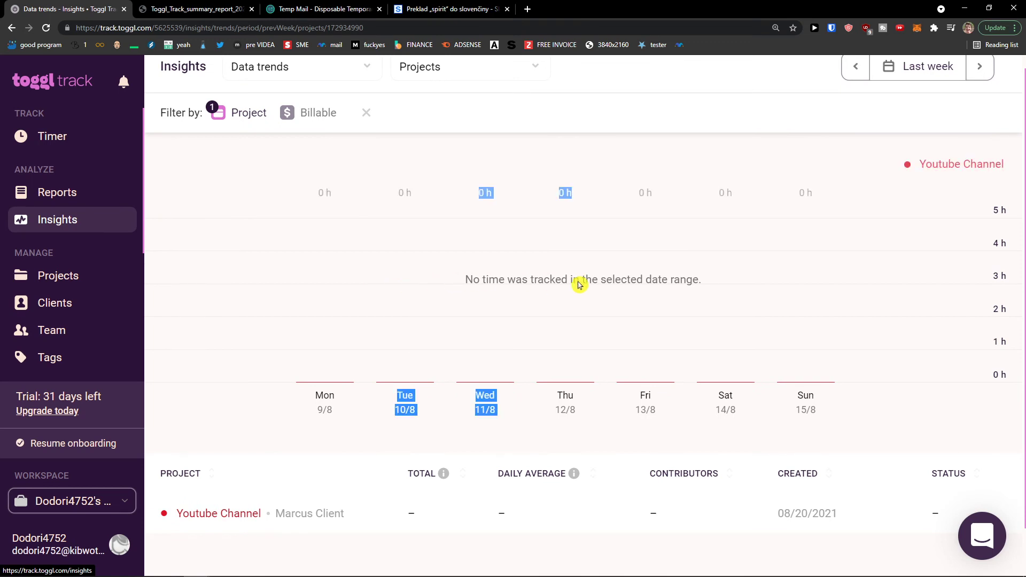
{"action": "left_click", "coordinate": [238, 113]}
{"action": "left_click", "coordinate": [172, 259]}
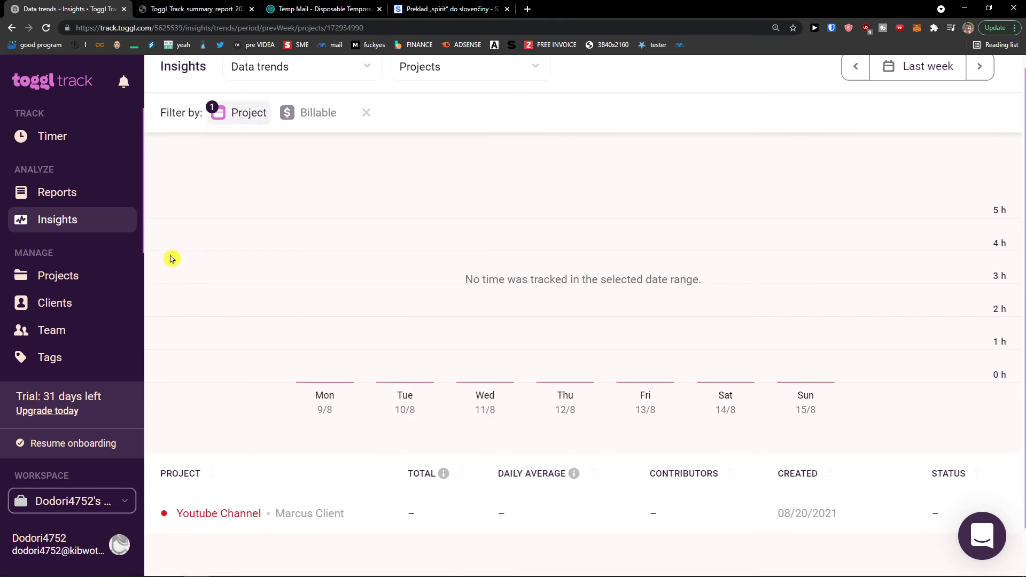
{"action": "scroll", "coordinate": [173, 259], "scroll_direction": "down", "scroll_amount": 1}
{"action": "scroll", "coordinate": [174, 258], "scroll_direction": "up", "scroll_amount": 1}
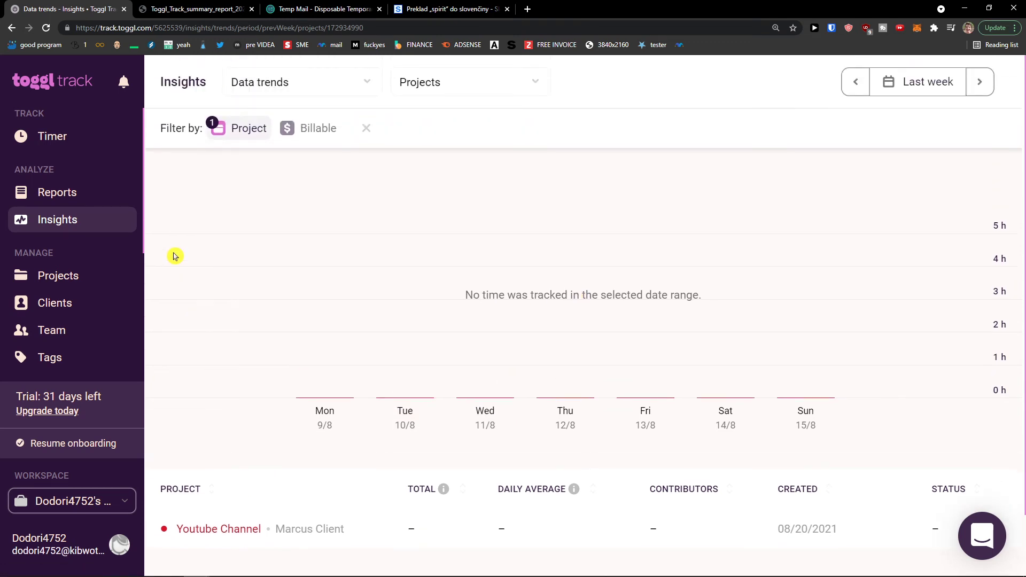
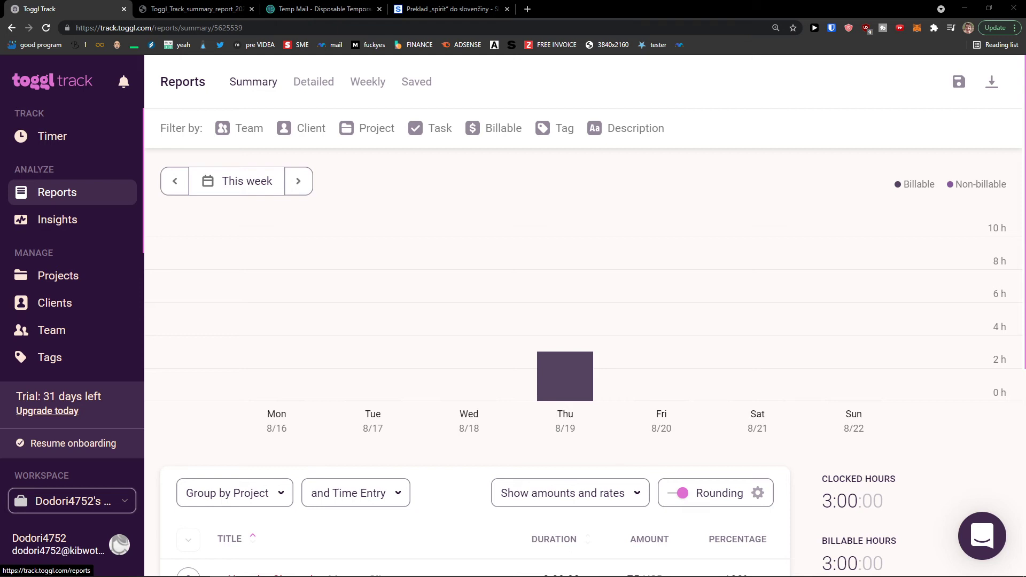
Search 'toggl track extension' and add Toggl Track: Productivity & Time Tracker from the Chrome Web Store
{"action": "left_click", "coordinate": [525, 9]}
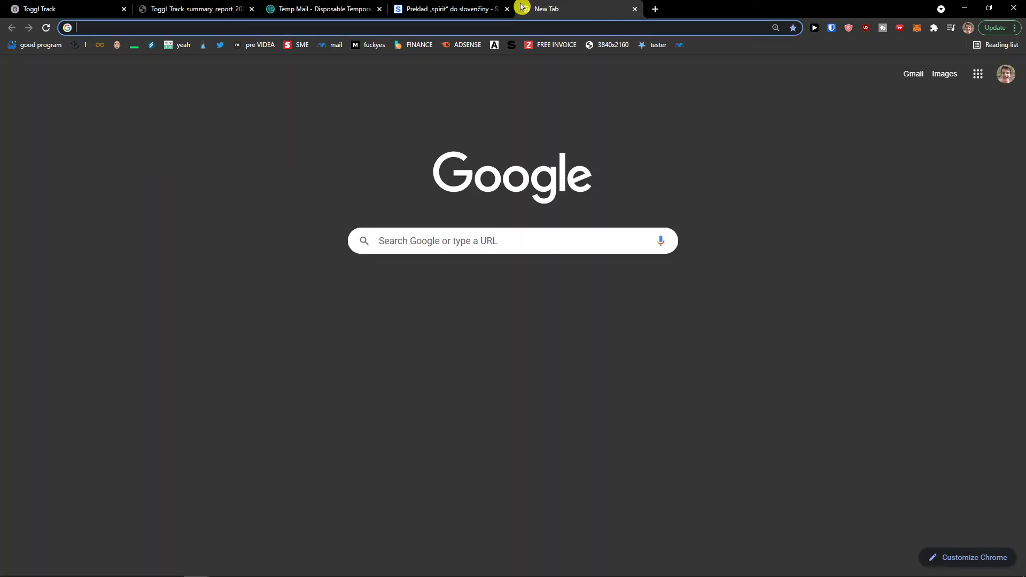
{"action": "type", "text": "toggl track e"}
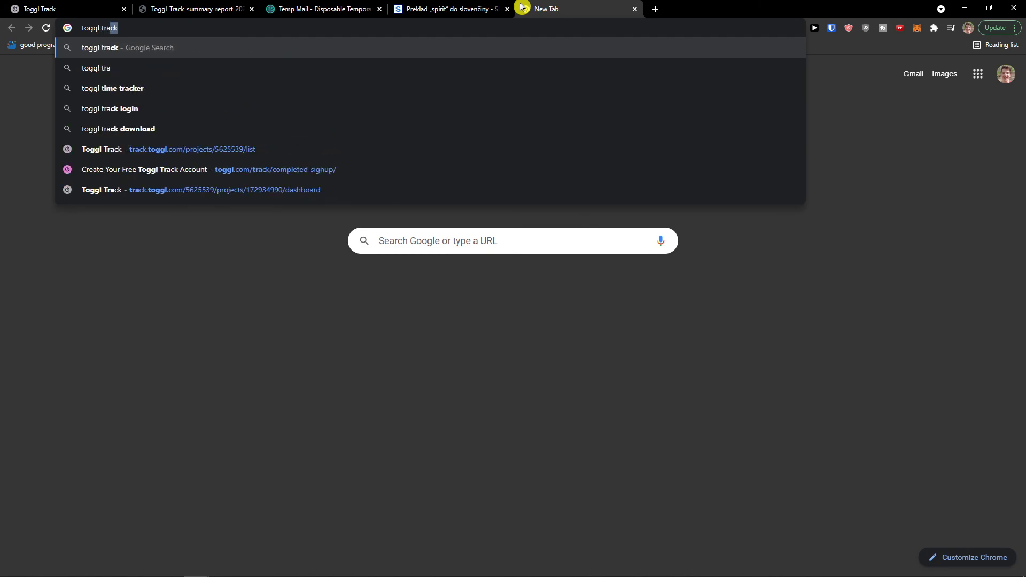
{"action": "type", "text": "x"}
{"action": "key", "text": "Return"}
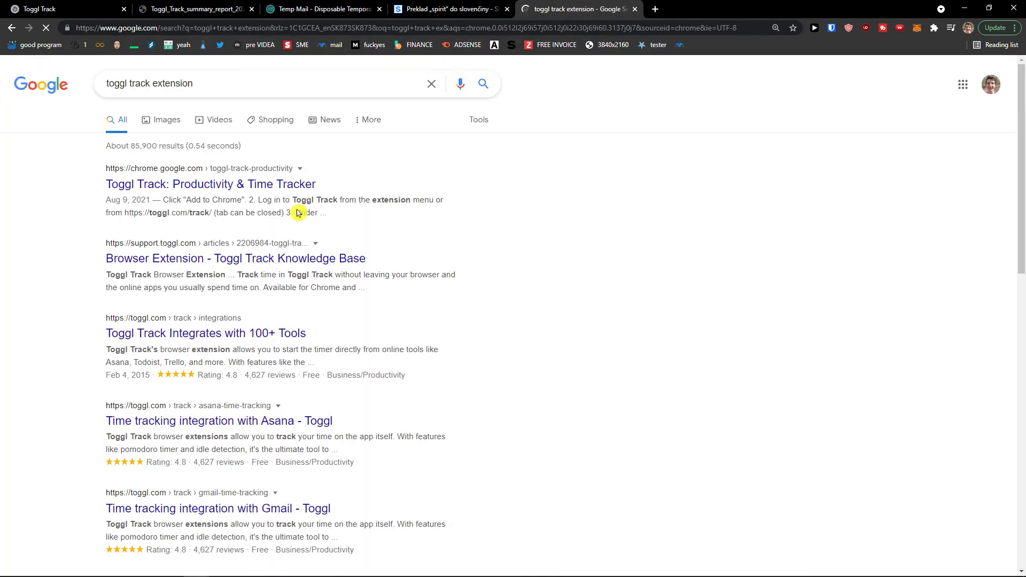
{"action": "left_click", "coordinate": [209, 184]}
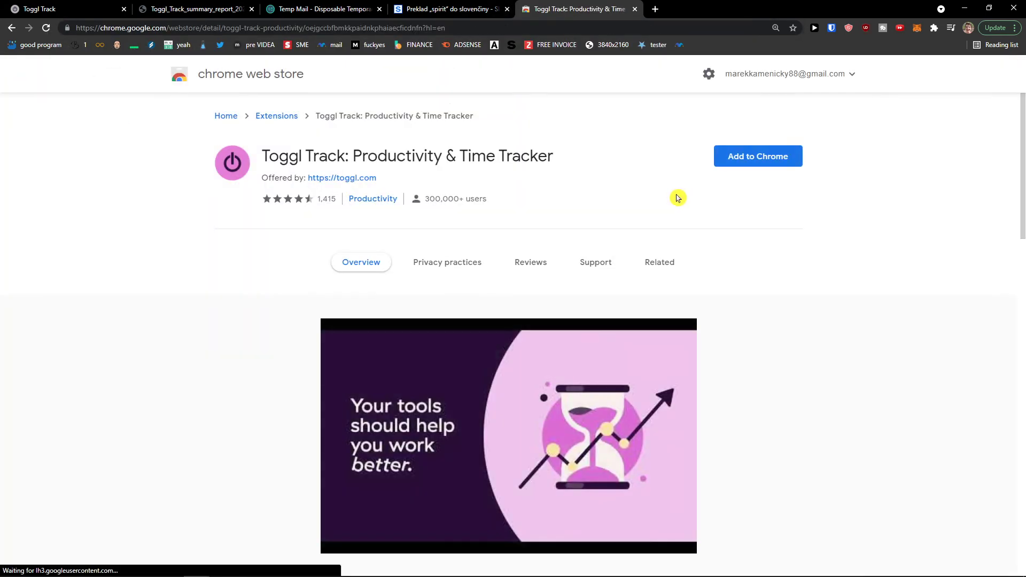
{"action": "left_click", "coordinate": [735, 162]}
{"action": "left_click", "coordinate": [512, 148]}
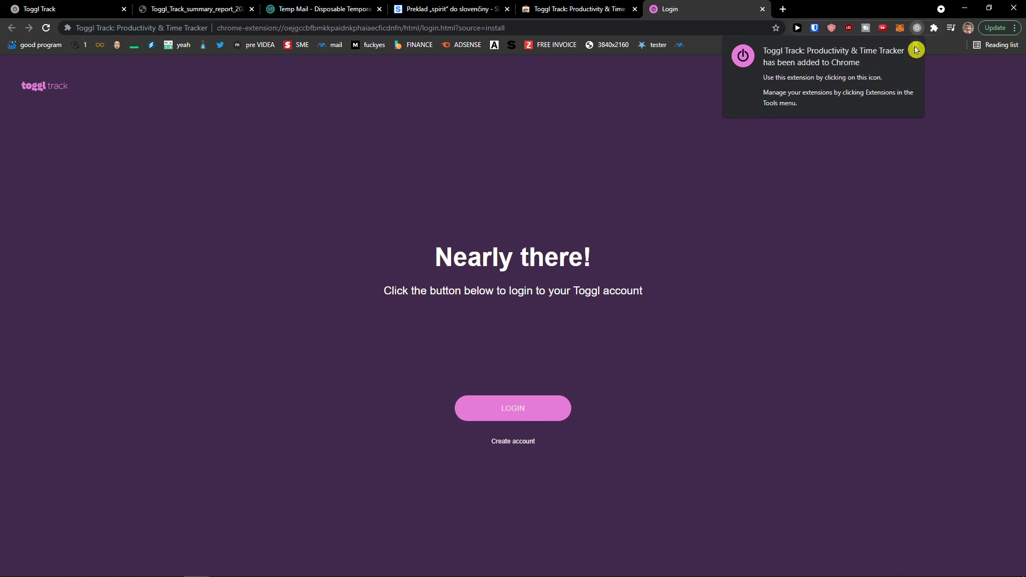
Pin Toggl Track to the Chrome toolbar and open its popup showing this week's 3h 0m
{"action": "left_click", "coordinate": [915, 44]}
{"action": "left_click", "coordinate": [931, 30]}
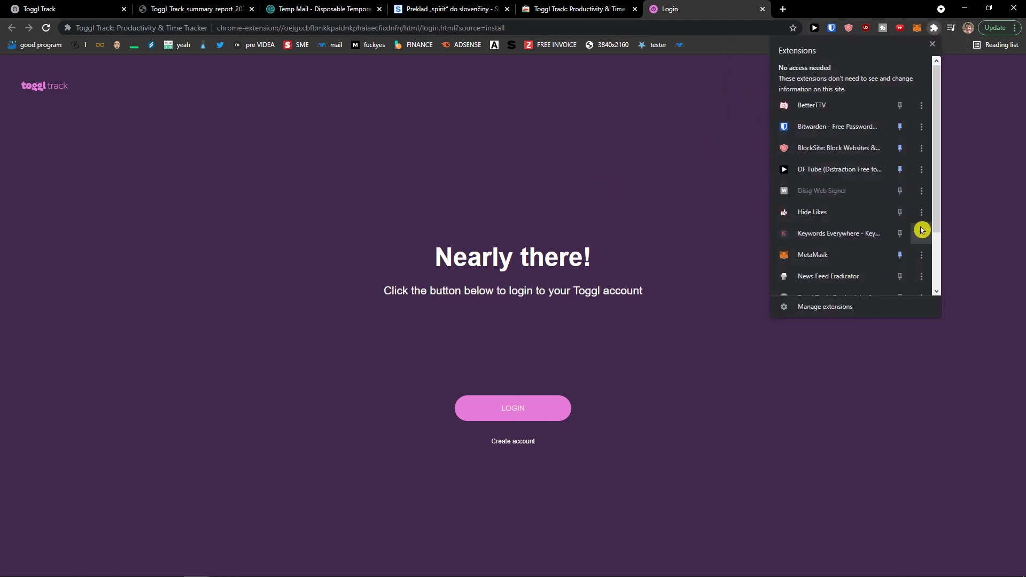
{"action": "scroll", "coordinate": [916, 230], "scroll_direction": "down", "scroll_amount": 3}
{"action": "scroll", "coordinate": [909, 257], "scroll_direction": "up", "scroll_amount": 3}
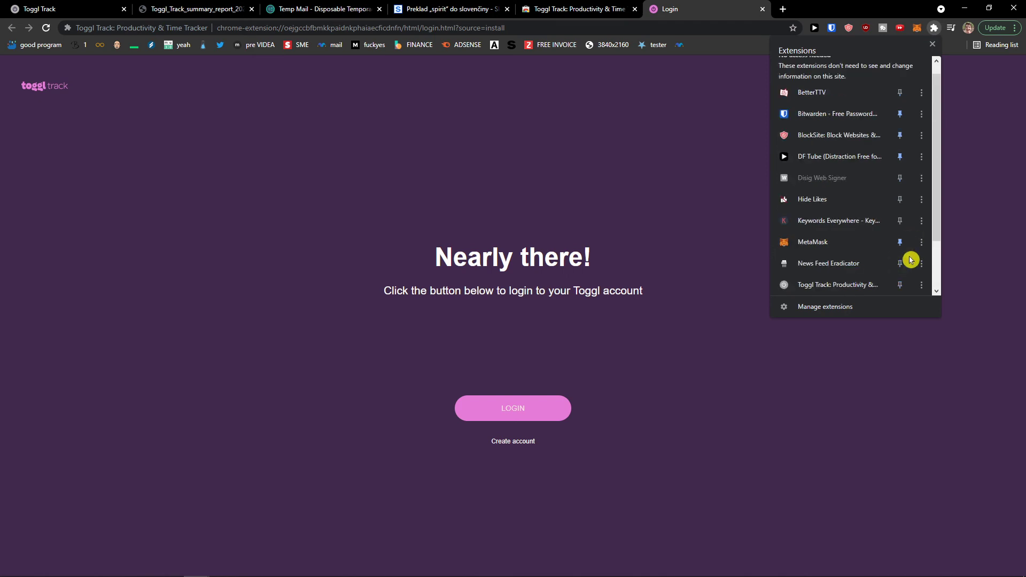
{"action": "scroll", "coordinate": [915, 225], "scroll_direction": "up", "scroll_amount": 1}
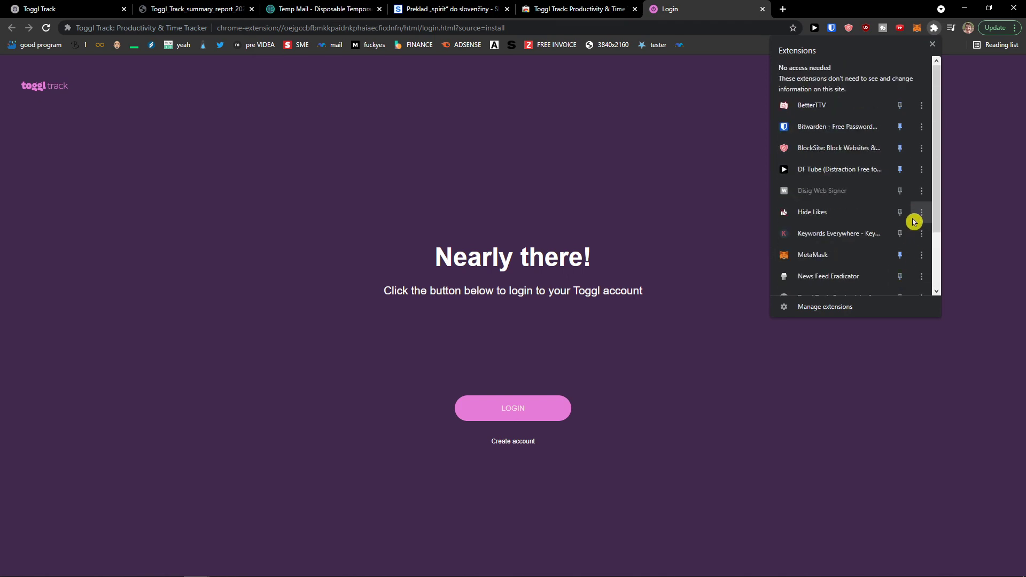
{"action": "scroll", "coordinate": [909, 229], "scroll_direction": "down", "scroll_amount": 3}
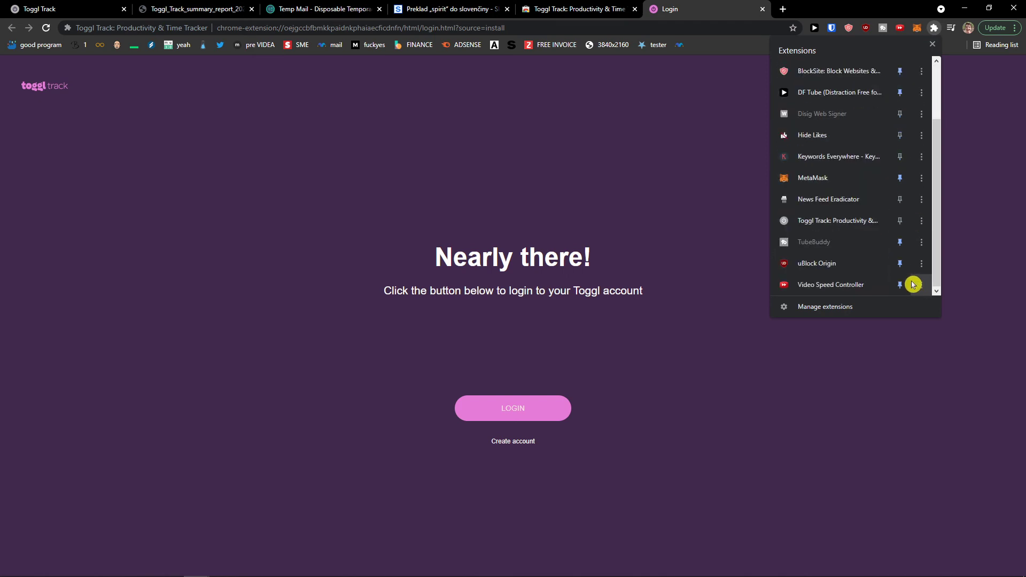
{"action": "left_click", "coordinate": [900, 220]}
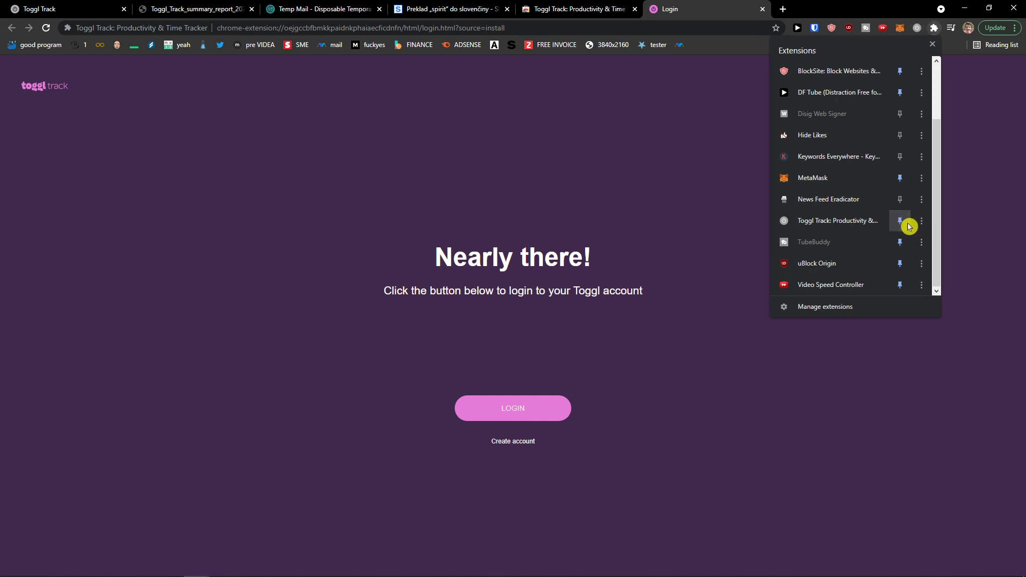
{"action": "left_click", "coordinate": [726, 184]}
{"action": "left_click", "coordinate": [915, 34]}
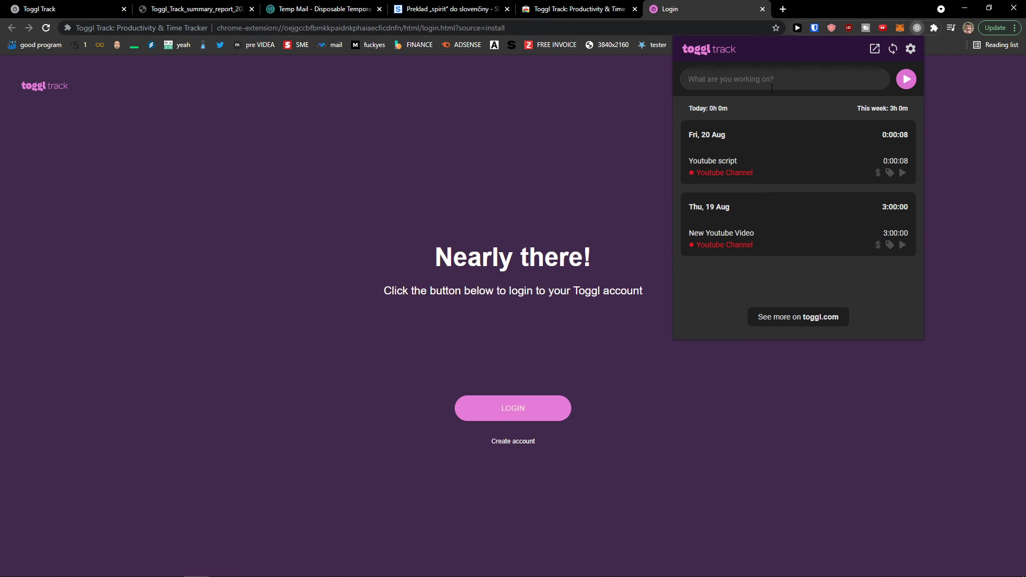
Start a 'Youtube SEO' timer and open the running entry for editing
{"action": "type", "text": "Youtube SEO"}
{"action": "left_click", "coordinate": [908, 80]}
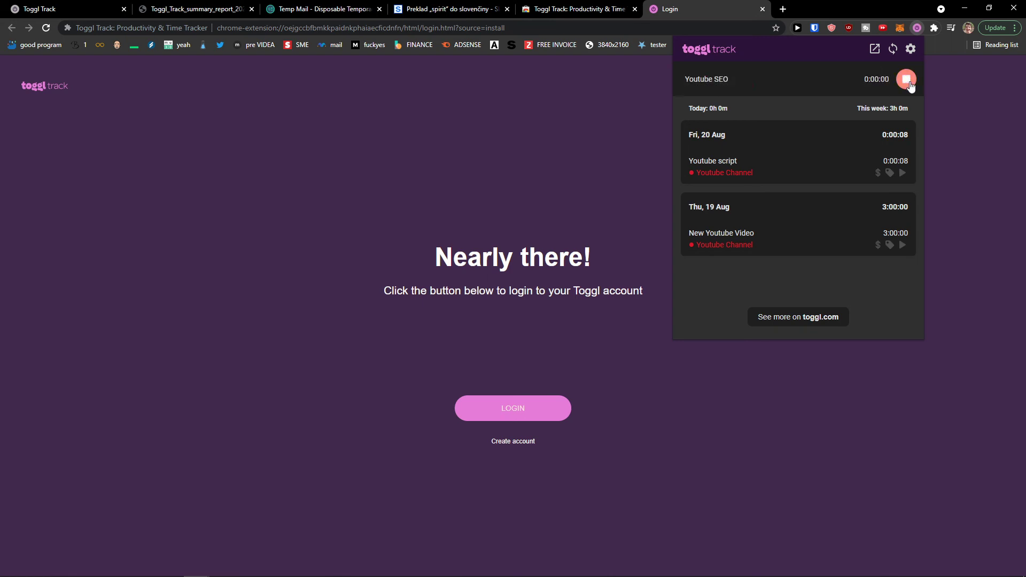
{"action": "left_click", "coordinate": [832, 91]}
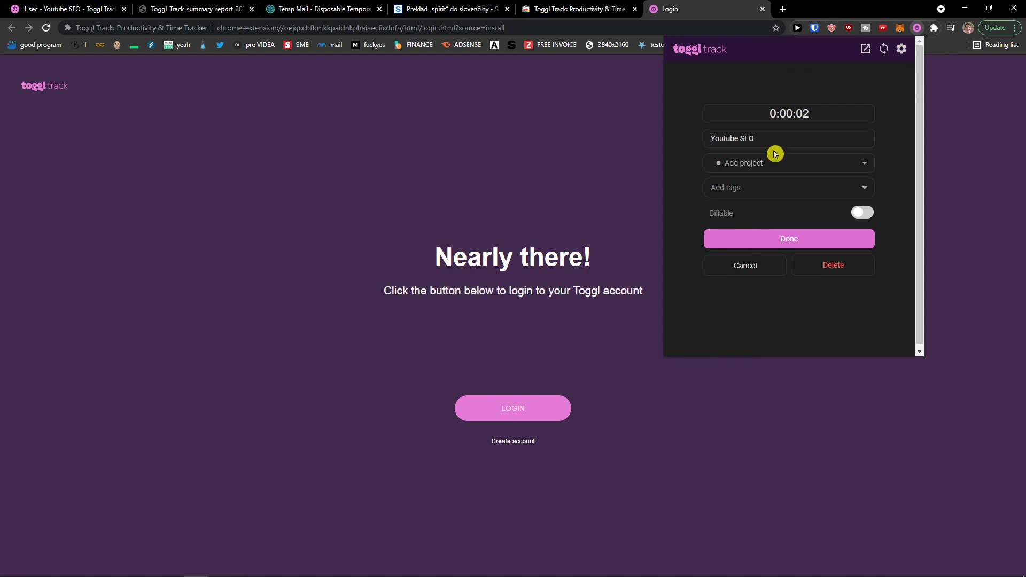
{"action": "left_click", "coordinate": [786, 114]}
{"action": "double_click", "coordinate": [787, 114]}
Assign project Youtube Channel, tags Youtube and Youtube video, and mark the entry billable
{"action": "left_click", "coordinate": [790, 165]}
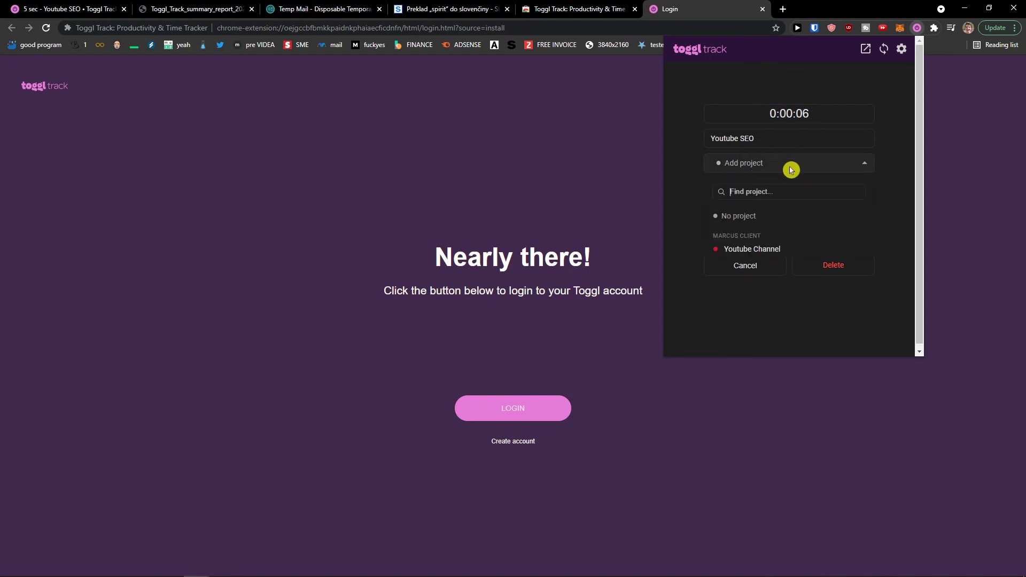
{"action": "left_click", "coordinate": [772, 246]}
{"action": "left_click", "coordinate": [766, 192]}
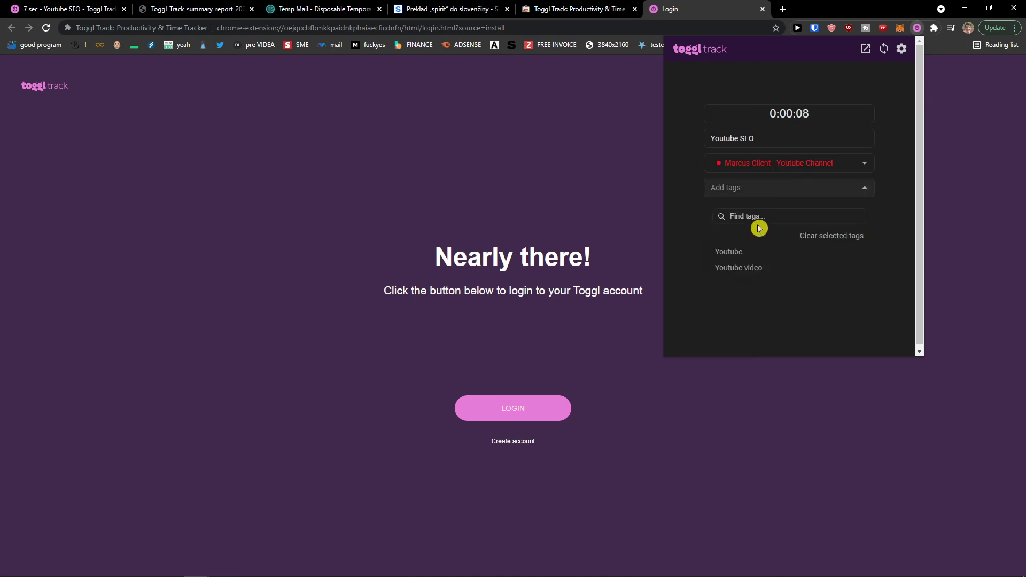
{"action": "left_click", "coordinate": [755, 253]}
{"action": "left_click", "coordinate": [768, 268]}
{"action": "left_click", "coordinate": [683, 230]}
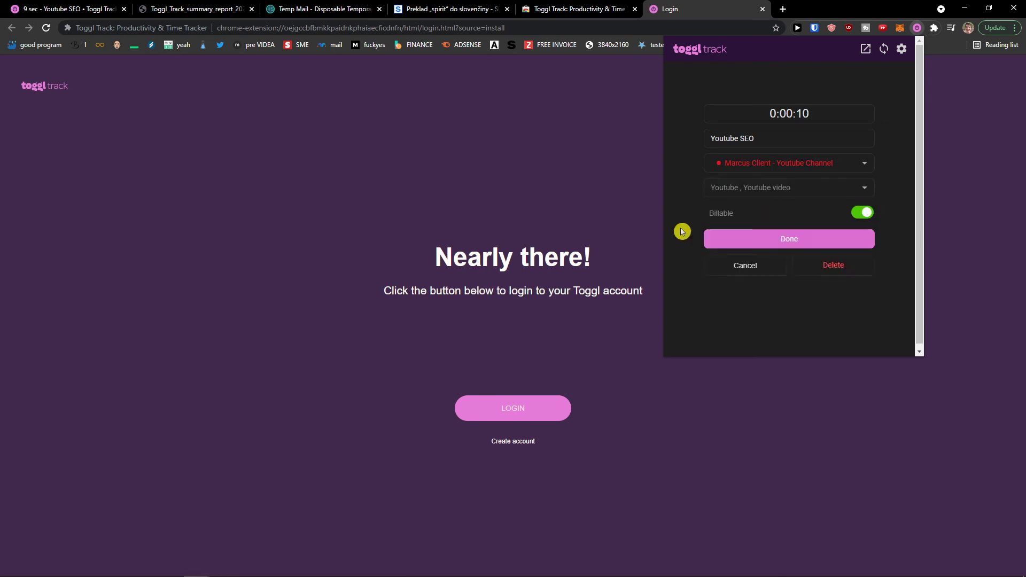
{"action": "left_click", "coordinate": [802, 240]}
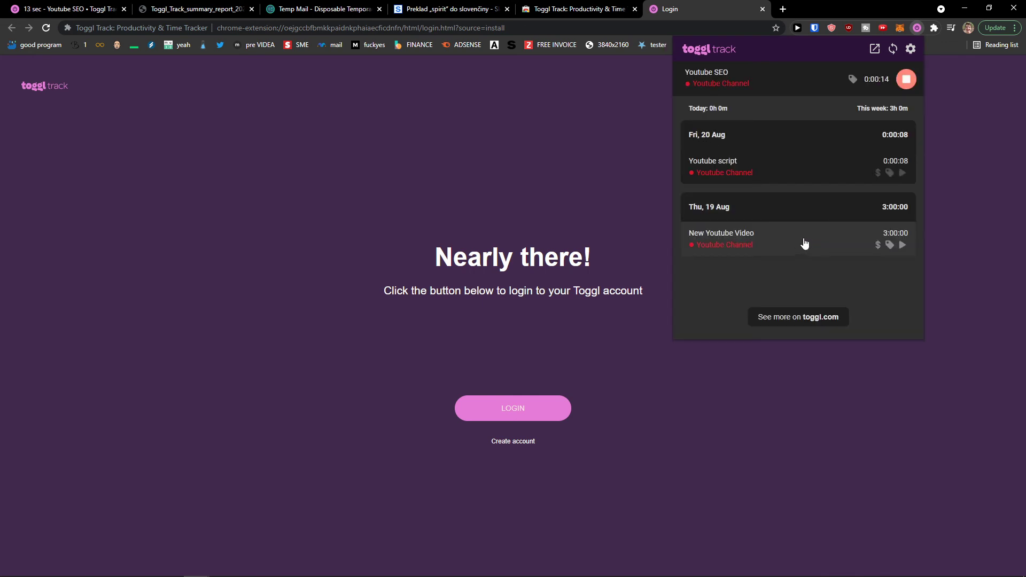
Check the Timer page in the web app, then open the extension's General settings
{"action": "left_click", "coordinate": [607, 167]}
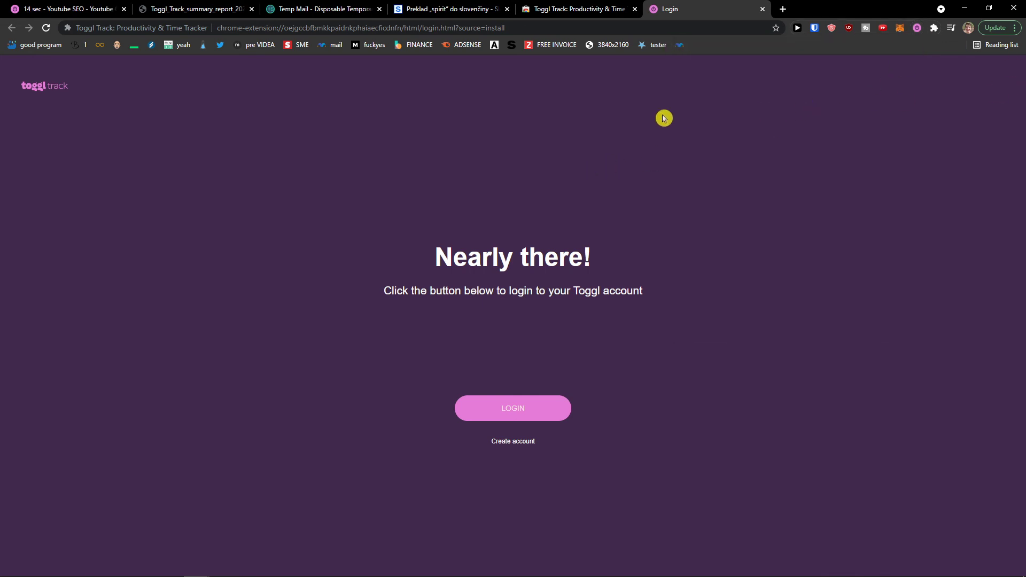
{"action": "left_click", "coordinate": [202, 7]}
{"action": "left_click", "coordinate": [107, 8]}
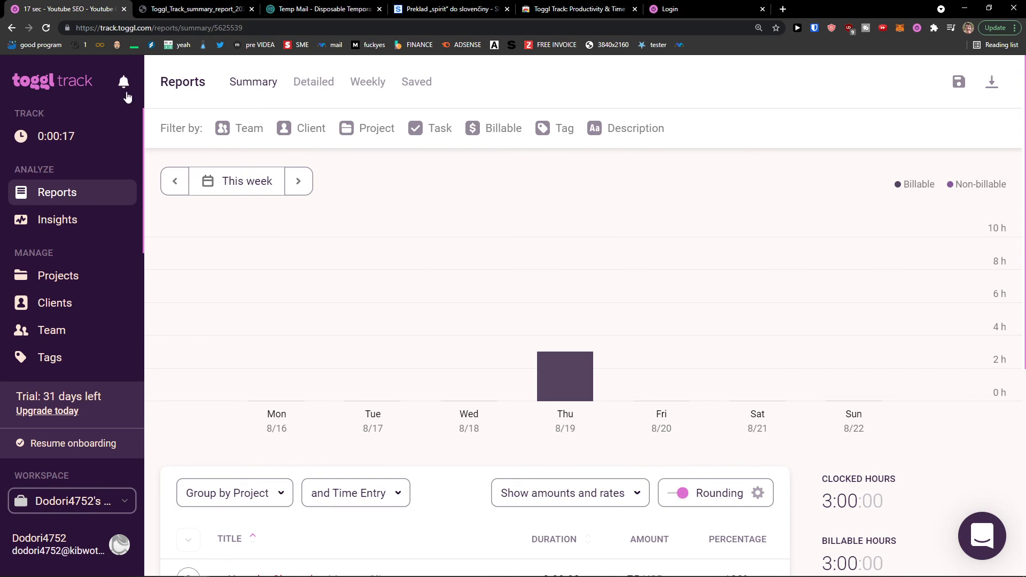
{"action": "left_click", "coordinate": [57, 145]}
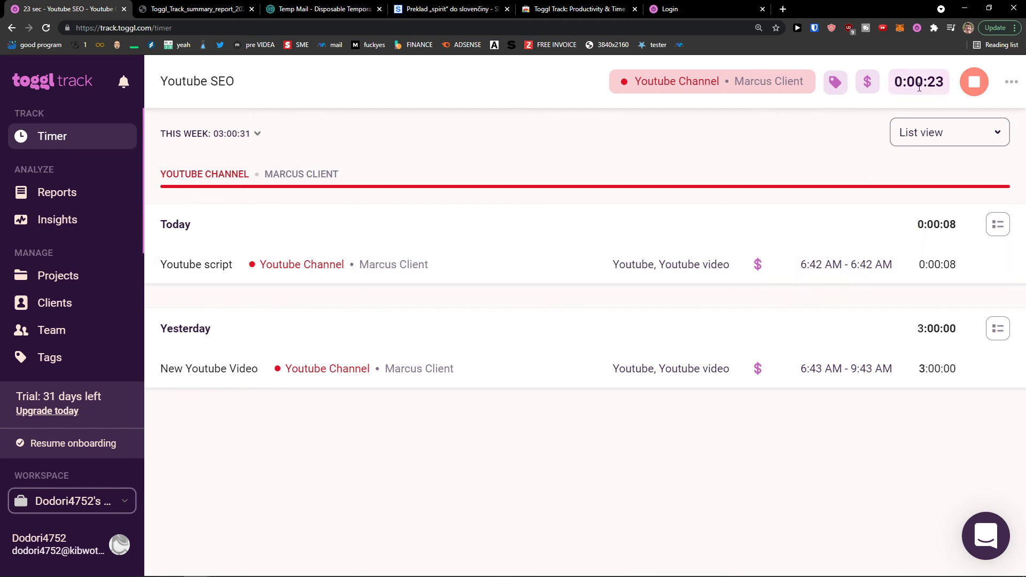
{"action": "left_click", "coordinate": [918, 28]}
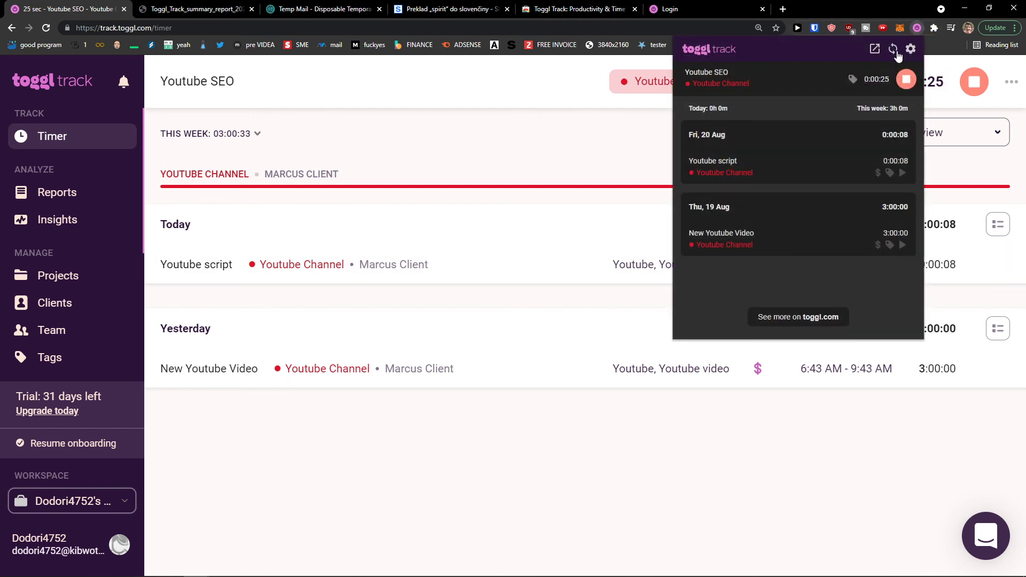
{"action": "left_click", "coordinate": [912, 49]}
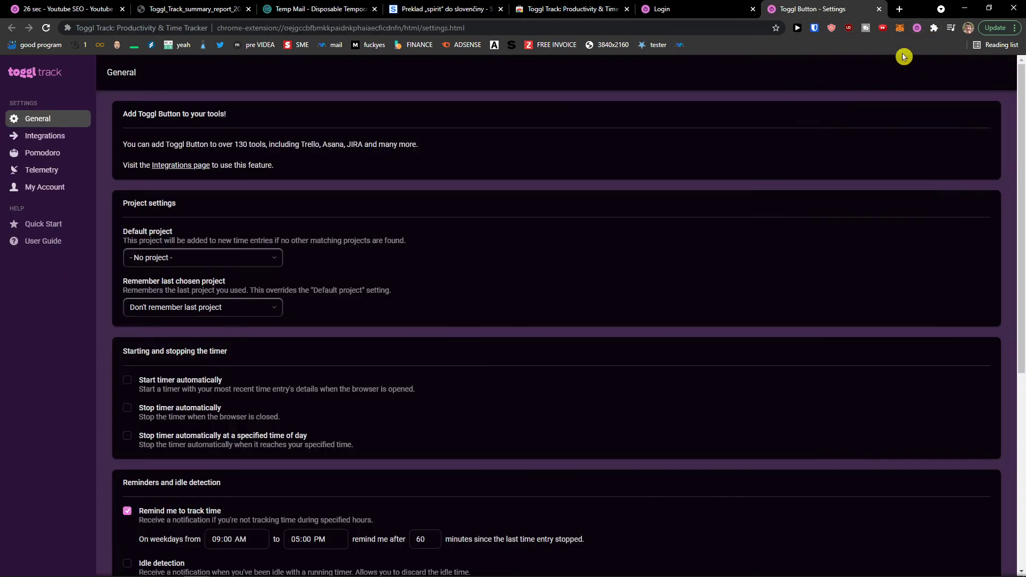
{"action": "scroll", "coordinate": [777, 199], "scroll_direction": "down", "scroll_amount": 5}
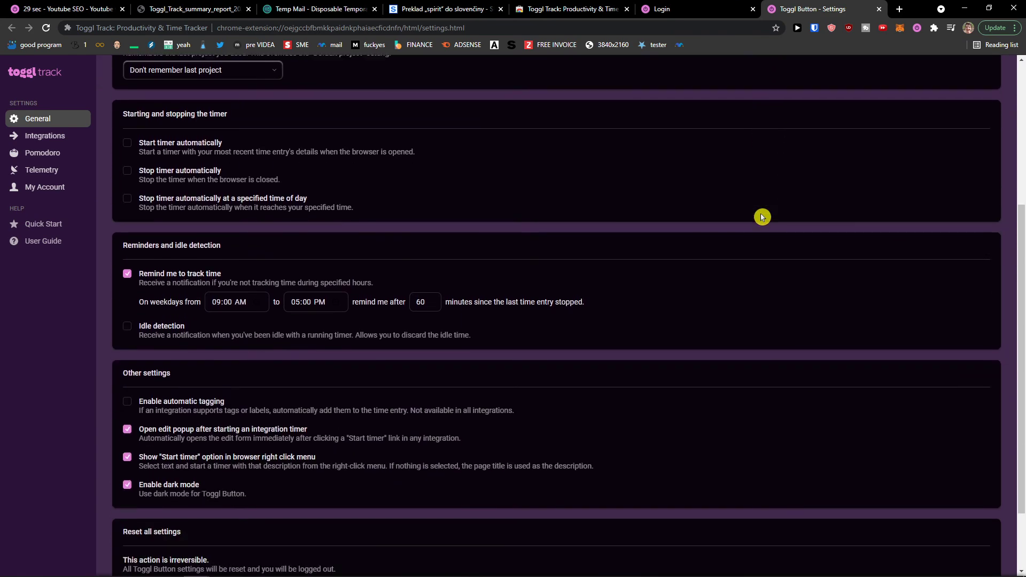
{"action": "scroll", "coordinate": [762, 217], "scroll_direction": "up", "scroll_amount": 5}
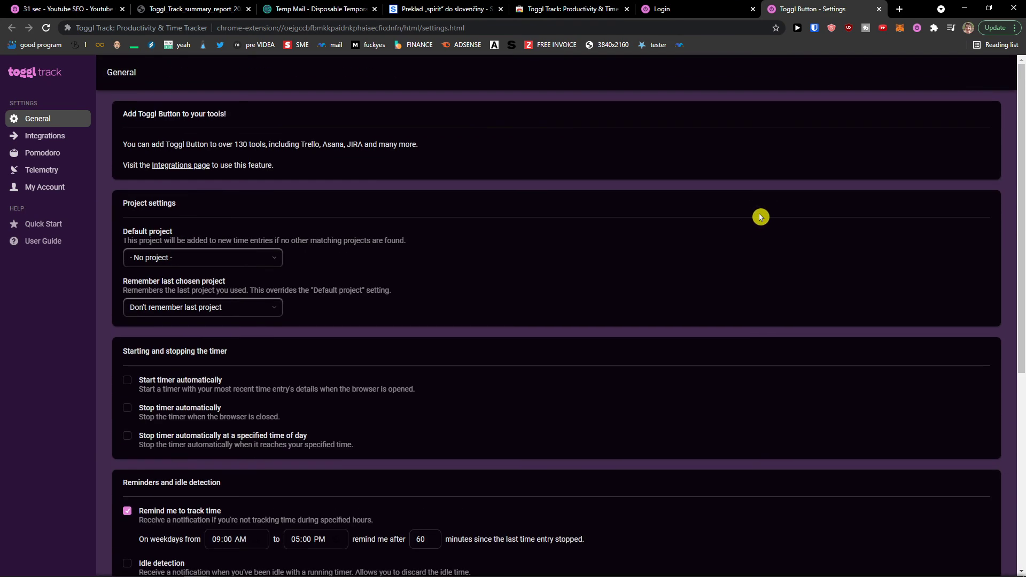
{"action": "scroll", "coordinate": [761, 217], "scroll_direction": "down", "scroll_amount": 6}
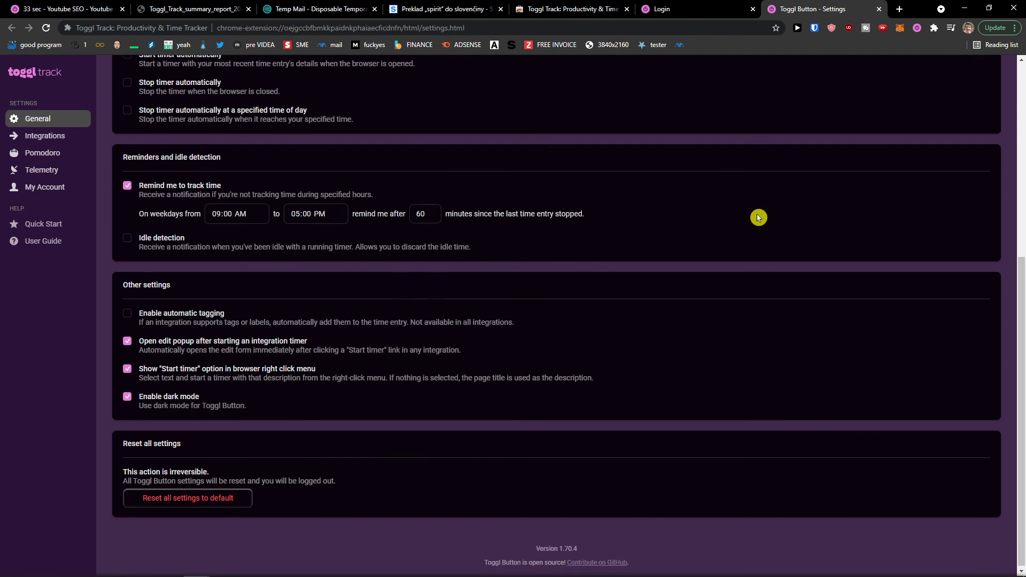
{"action": "scroll", "coordinate": [759, 217], "scroll_direction": "up", "scroll_amount": 6}
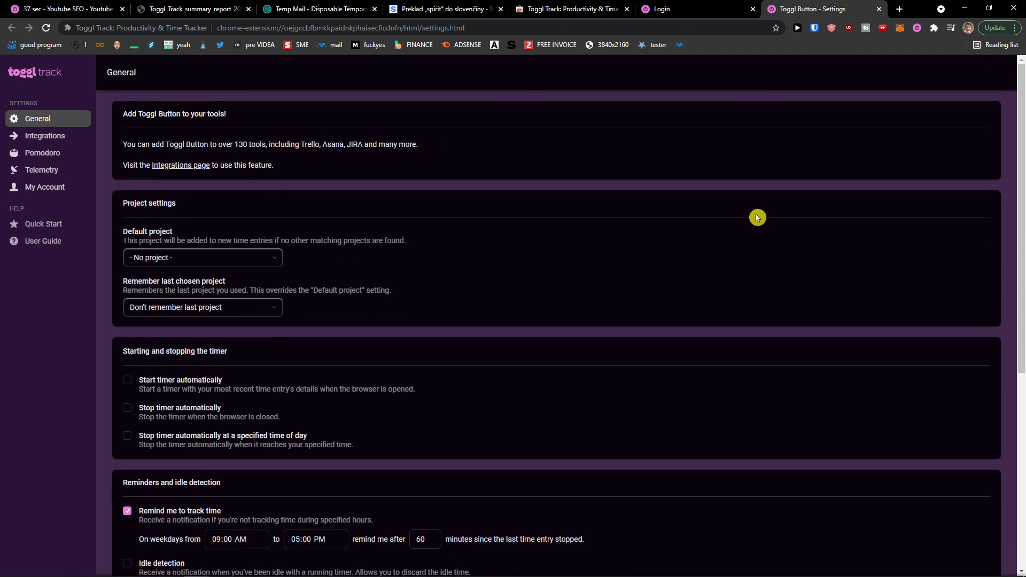
{"action": "scroll", "coordinate": [786, 229], "scroll_direction": "down", "scroll_amount": 1}
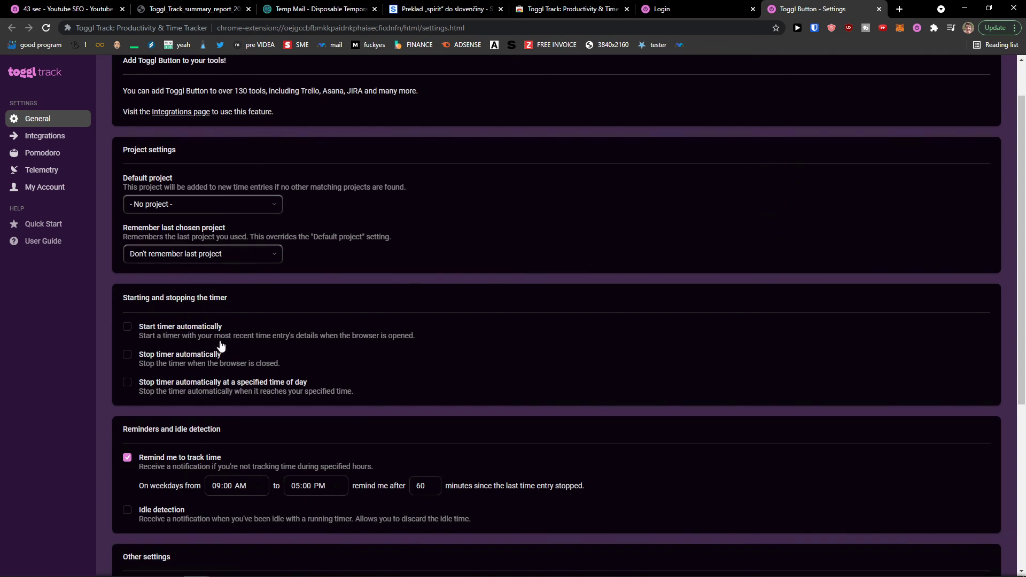
{"action": "scroll", "coordinate": [253, 356], "scroll_direction": "up", "scroll_amount": 1}
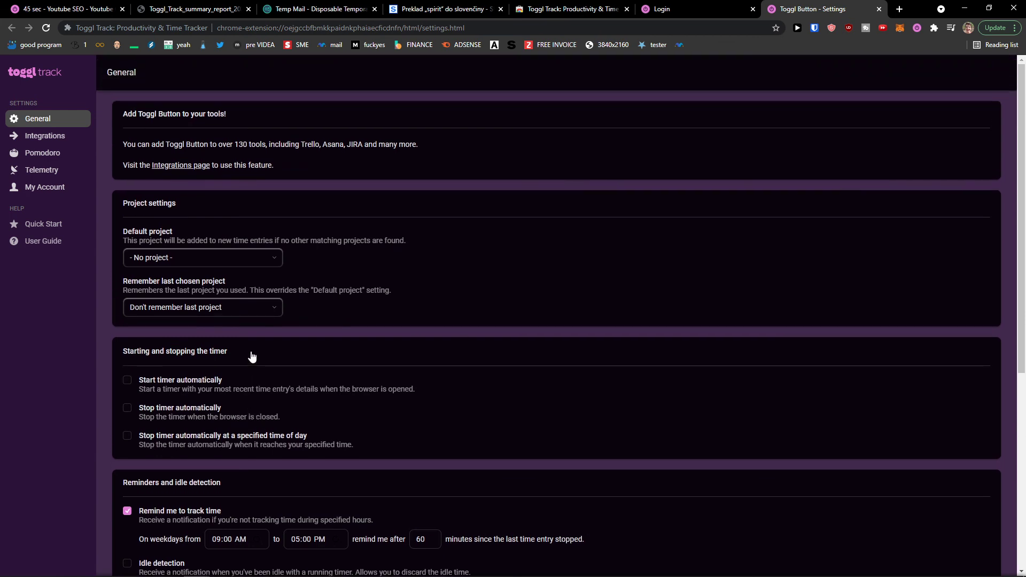
{"action": "left_click", "coordinate": [240, 261]}
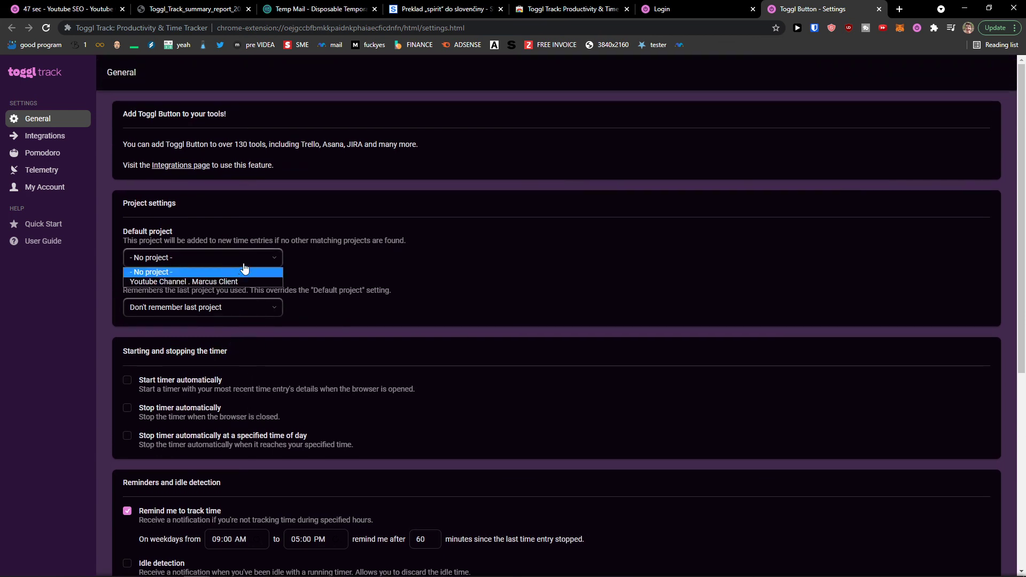
{"action": "left_click", "coordinate": [244, 267]}
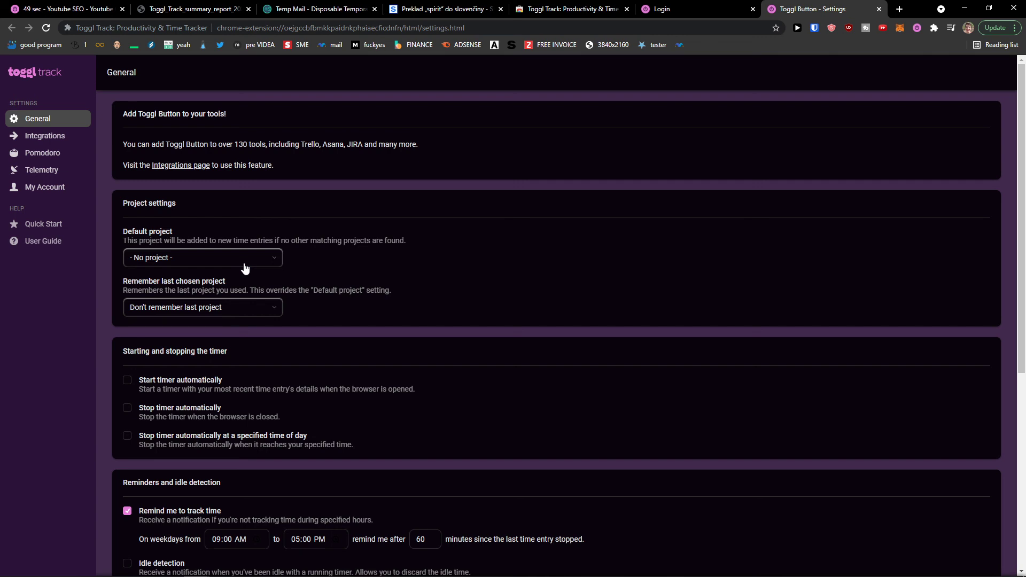
{"action": "left_click", "coordinate": [245, 266]}
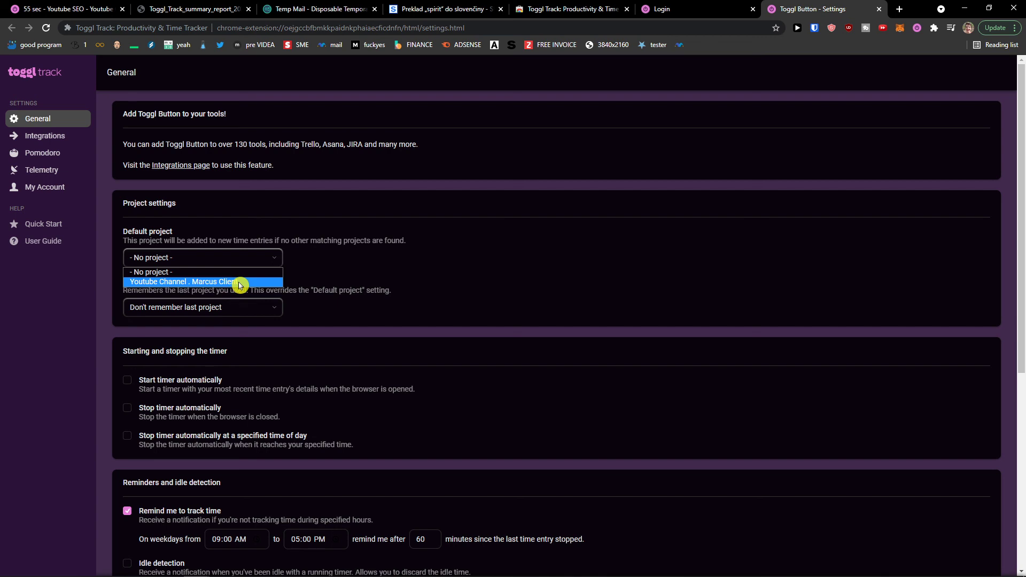
{"action": "left_click", "coordinate": [678, 15]}
Move the Youtube SEO tab to fourth place and go to workspace Settings > Alerts
{"action": "left_click_drag", "start_coordinate": [94, 8], "coordinate": [451, 4]}
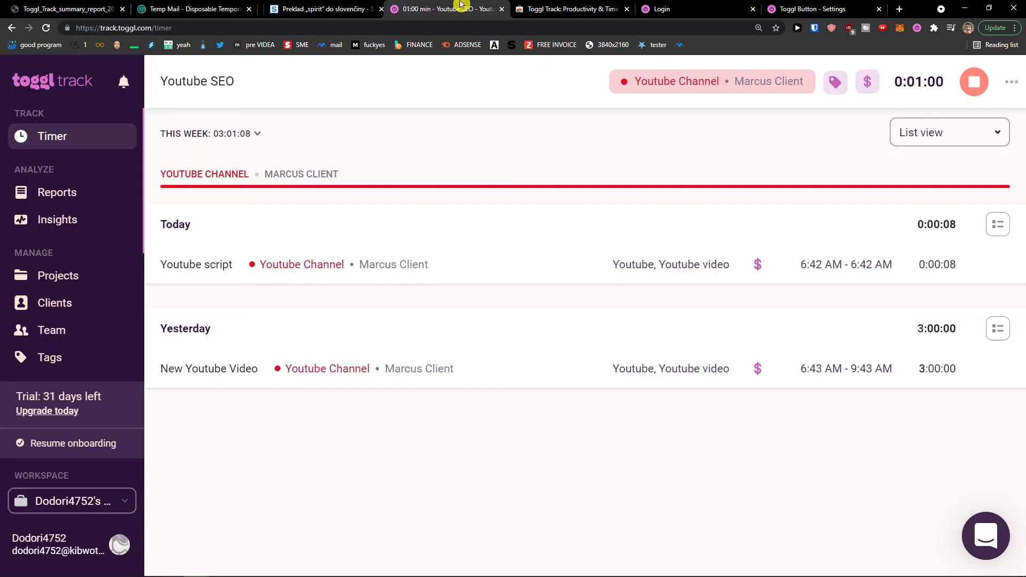
{"action": "scroll", "coordinate": [72, 268], "scroll_direction": "down", "scroll_amount": 3}
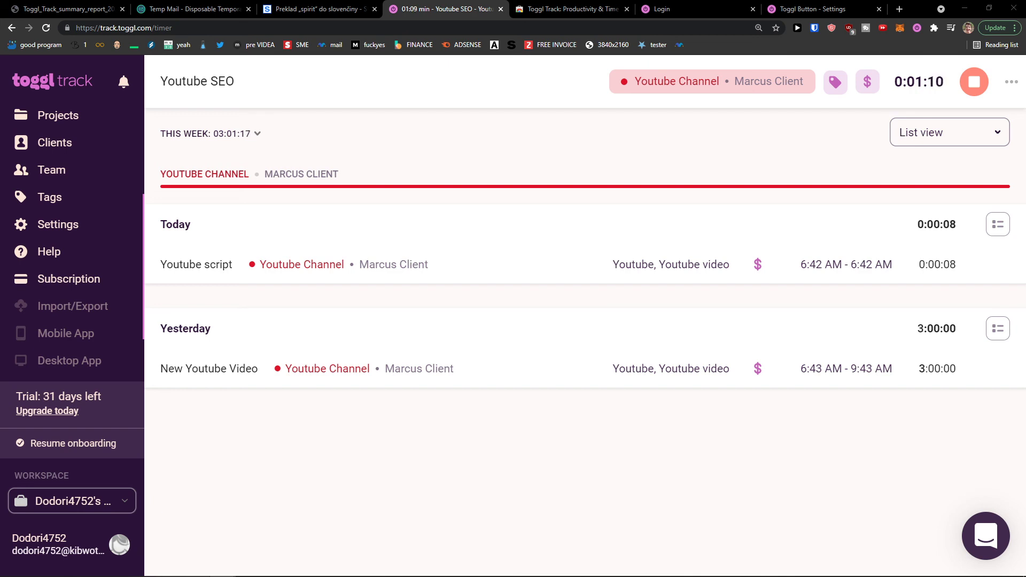
{"action": "left_click", "coordinate": [73, 224]}
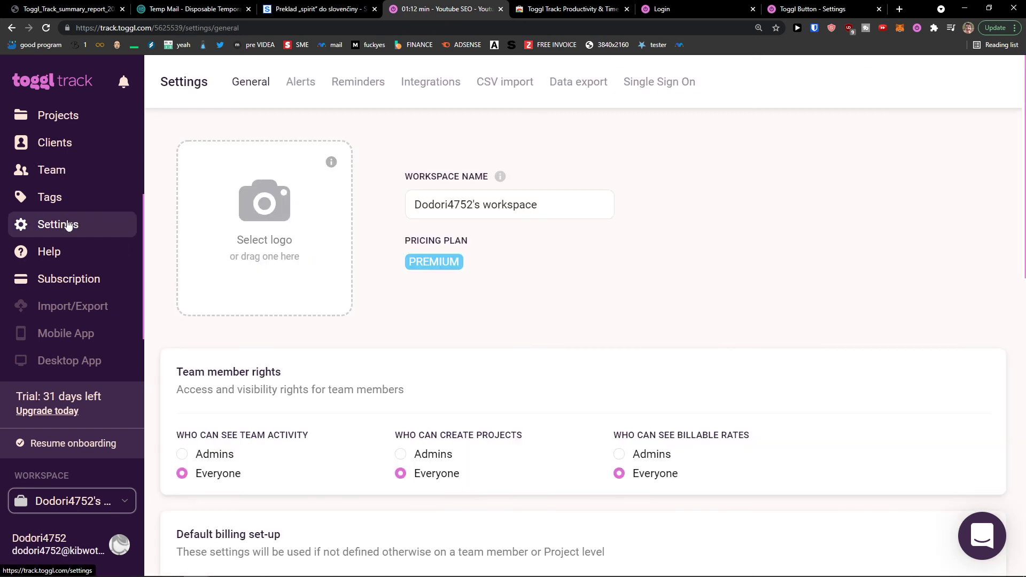
{"action": "left_click", "coordinate": [307, 89]}
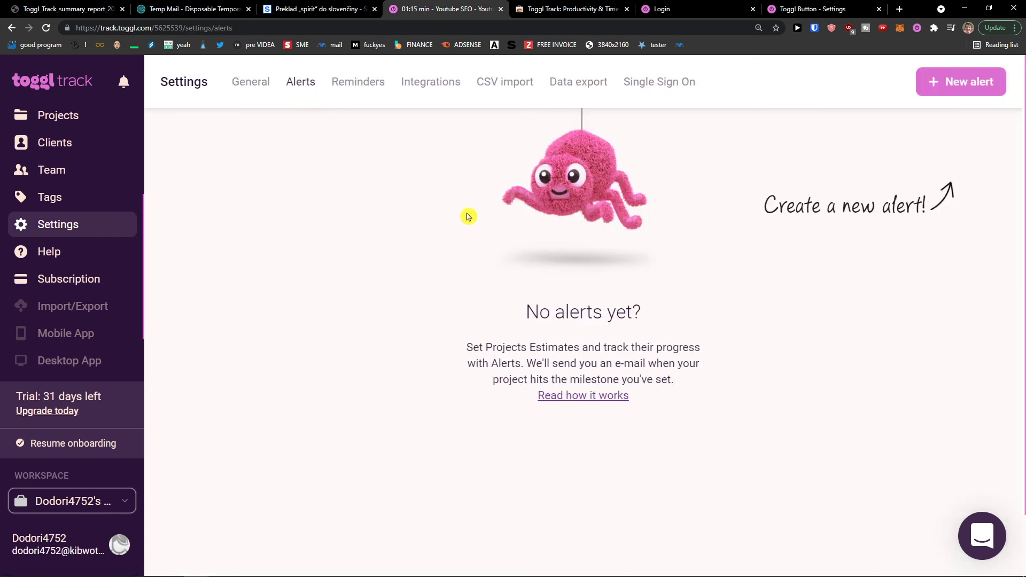
Create an alert notifying the workspace admin when any project reaches 75% of its estimate
{"action": "left_click", "coordinate": [949, 94]}
{"action": "left_click", "coordinate": [435, 255]}
{"action": "left_click", "coordinate": [435, 257]}
{"action": "left_click", "coordinate": [446, 252]}
{"action": "left_click", "coordinate": [443, 292]}
{"action": "left_click", "coordinate": [479, 318]}
{"action": "left_click", "coordinate": [463, 380]}
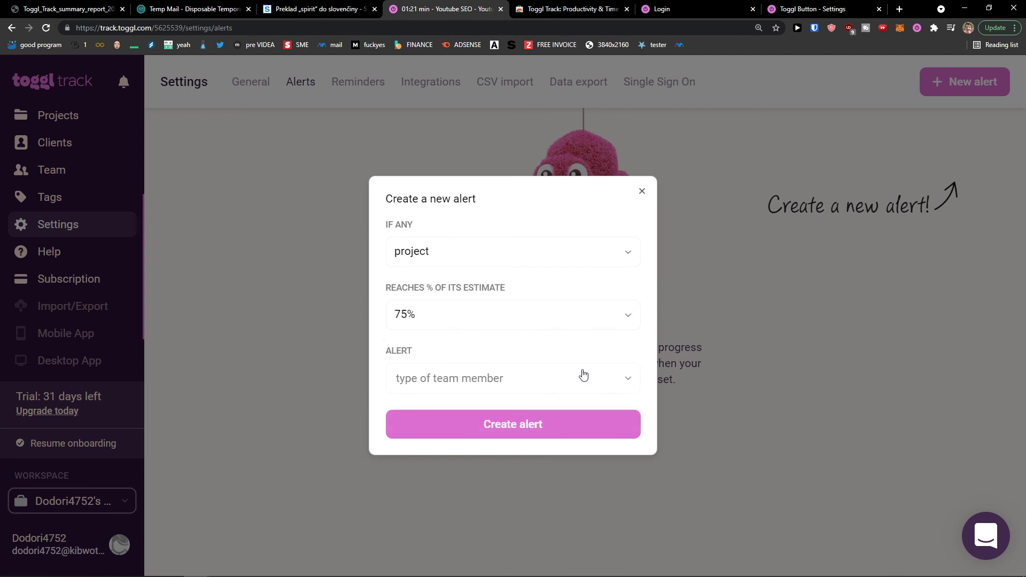
{"action": "left_click", "coordinate": [485, 384]}
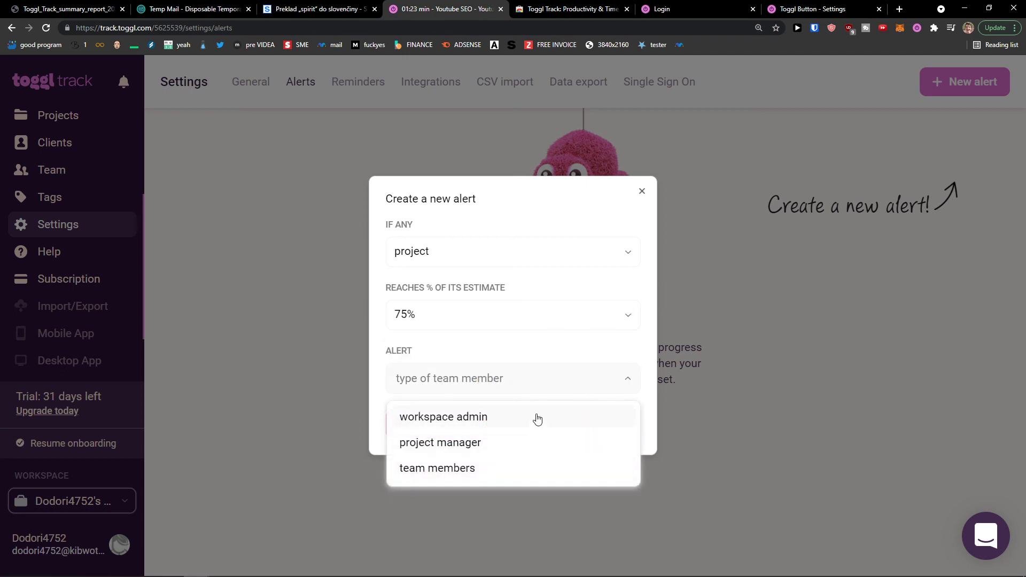
{"action": "left_click", "coordinate": [538, 419]}
{"action": "left_click", "coordinate": [500, 425]}
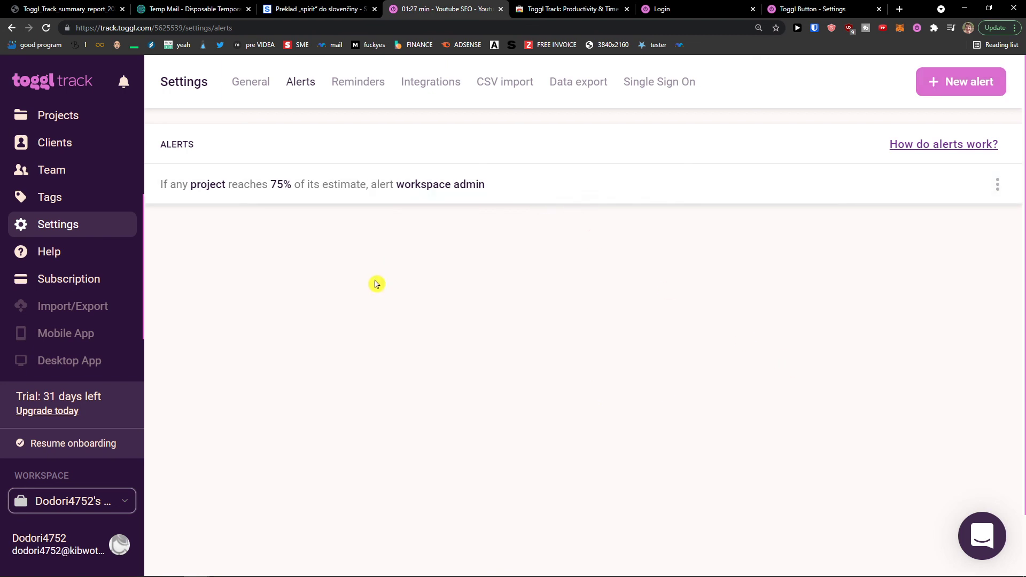
{"action": "left_click", "coordinate": [372, 87]}
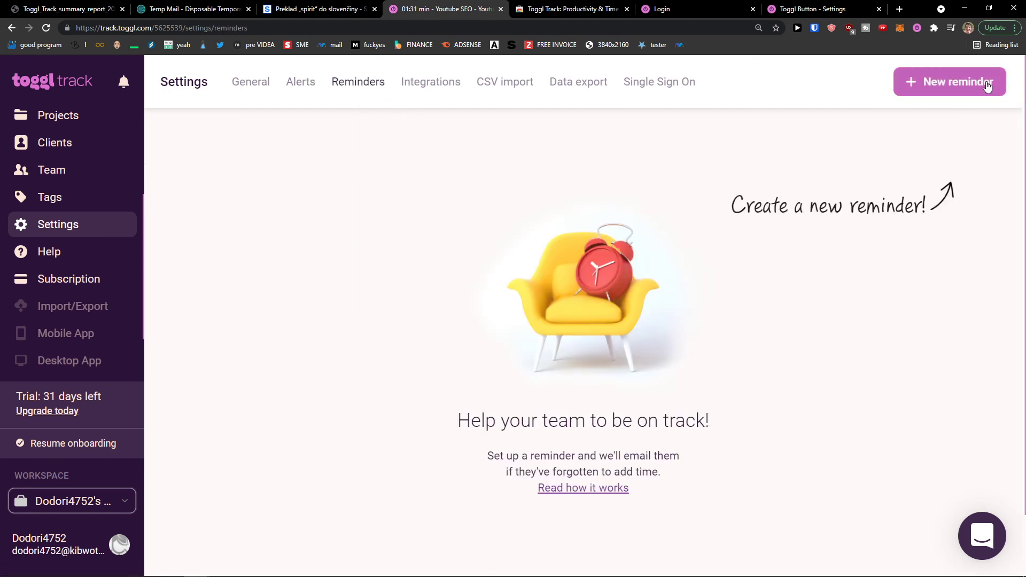
Create a reminder for the selected team member when they track under 15 hours per week
{"action": "left_click", "coordinate": [988, 88]}
{"action": "left_click", "coordinate": [479, 246]}
{"action": "left_click", "coordinate": [451, 337]}
{"action": "left_click", "coordinate": [369, 245]}
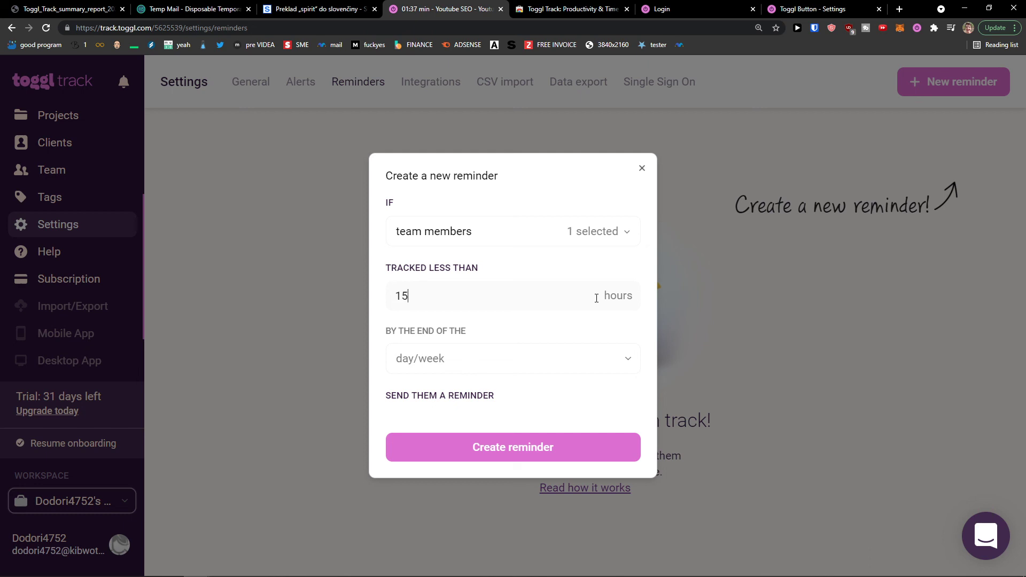
{"action": "left_click", "coordinate": [502, 355]}
{"action": "left_click", "coordinate": [486, 394]}
{"action": "left_click", "coordinate": [488, 368]}
{"action": "left_click", "coordinate": [465, 422]}
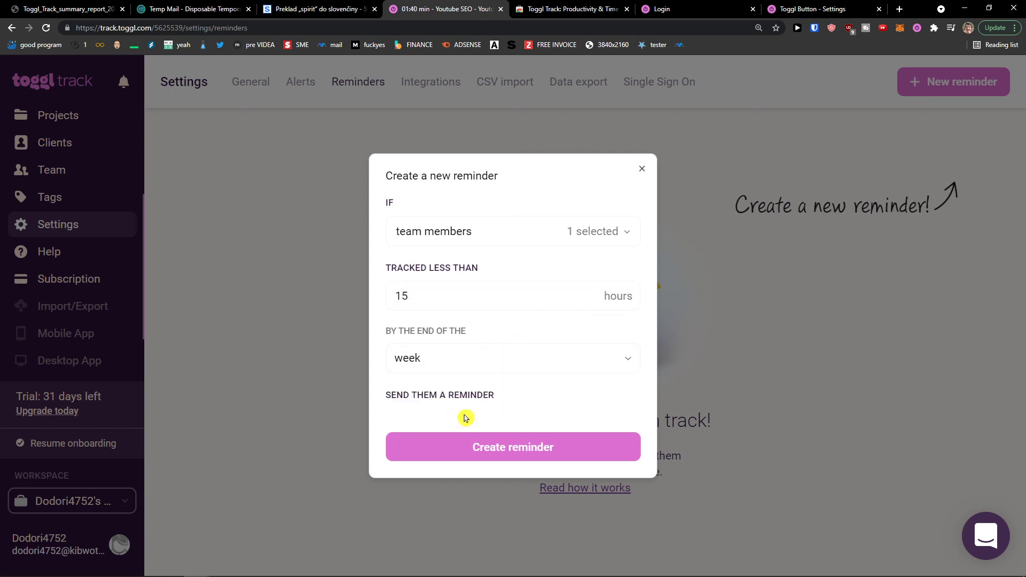
{"action": "left_click", "coordinate": [524, 447]}
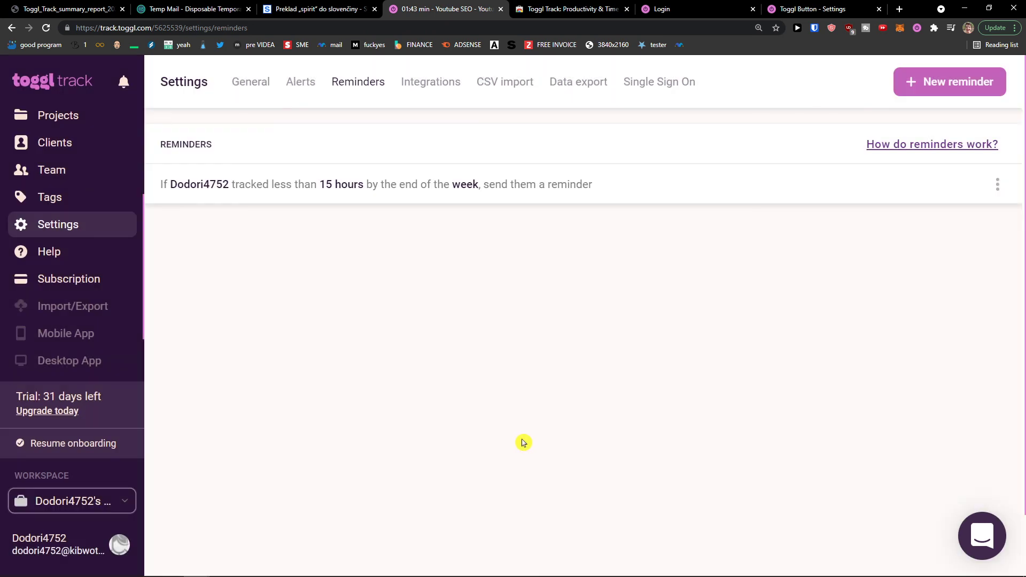
{"action": "scroll", "coordinate": [821, 406], "scroll_direction": "down", "scroll_amount": 1}
{"action": "scroll", "coordinate": [820, 406], "scroll_direction": "up", "scroll_amount": 1}
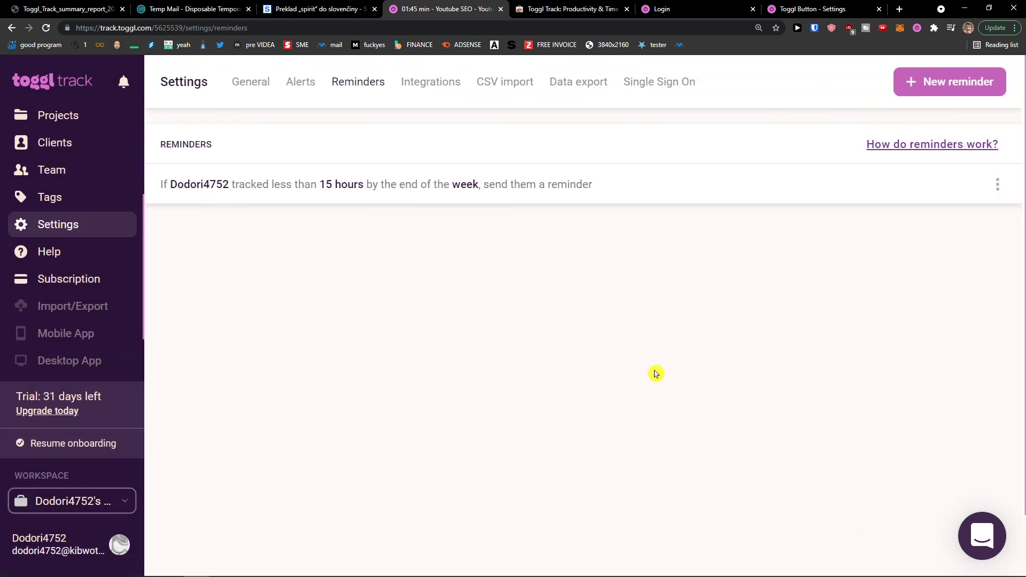